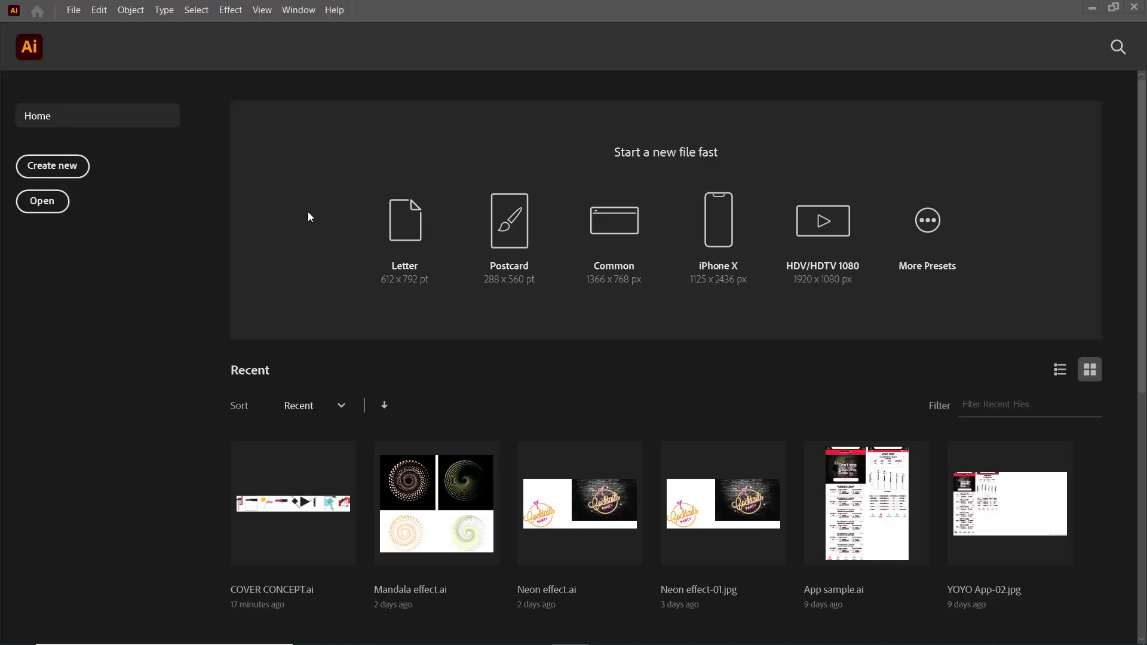
Create a new Letter-size print document in CMYK Color with one portrait artboard
{"action": "left_click", "coordinate": [74, 10]}
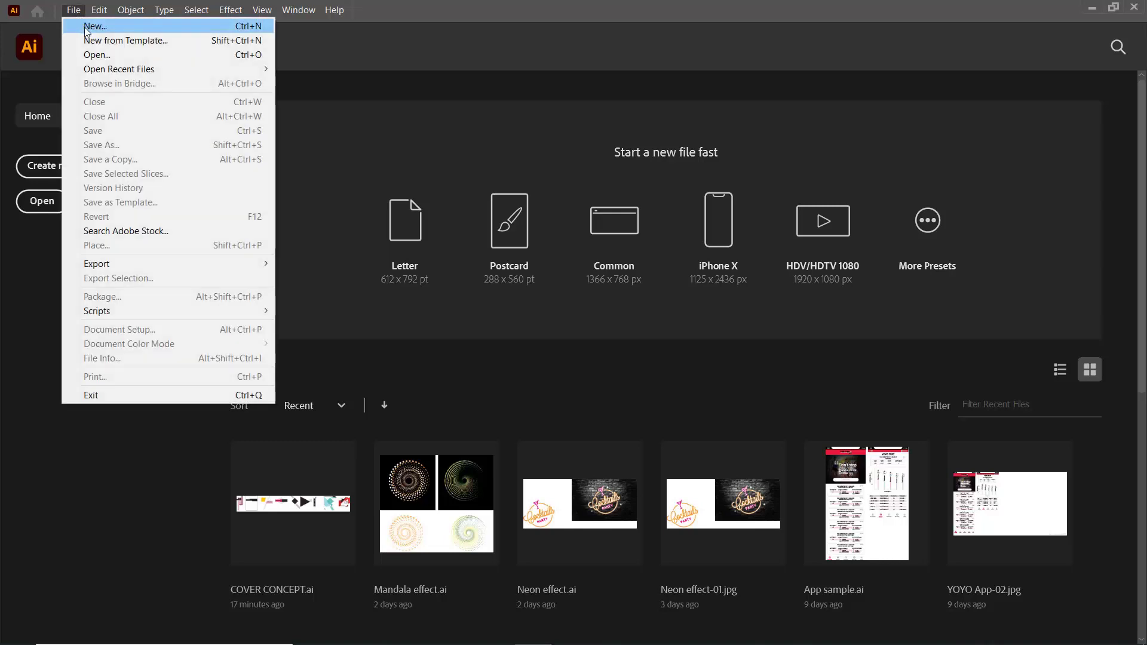
{"action": "left_click", "coordinate": [84, 27]}
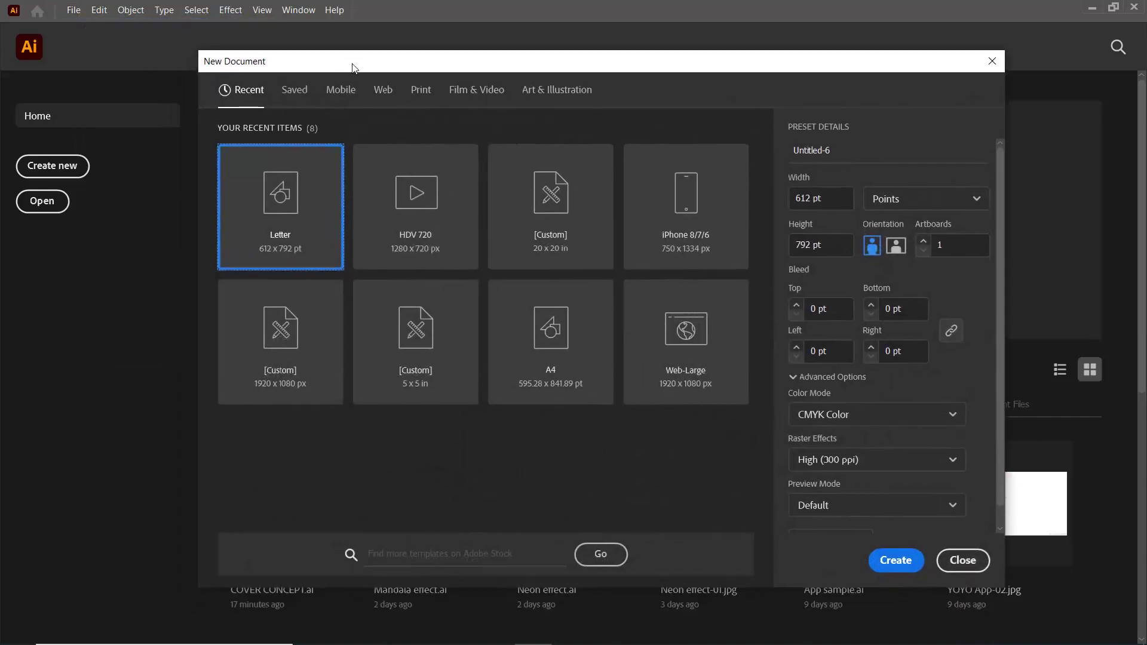
{"action": "left_click_drag", "start_coordinate": [321, 96], "coordinate": [353, 65]}
{"action": "left_click", "coordinate": [421, 90]}
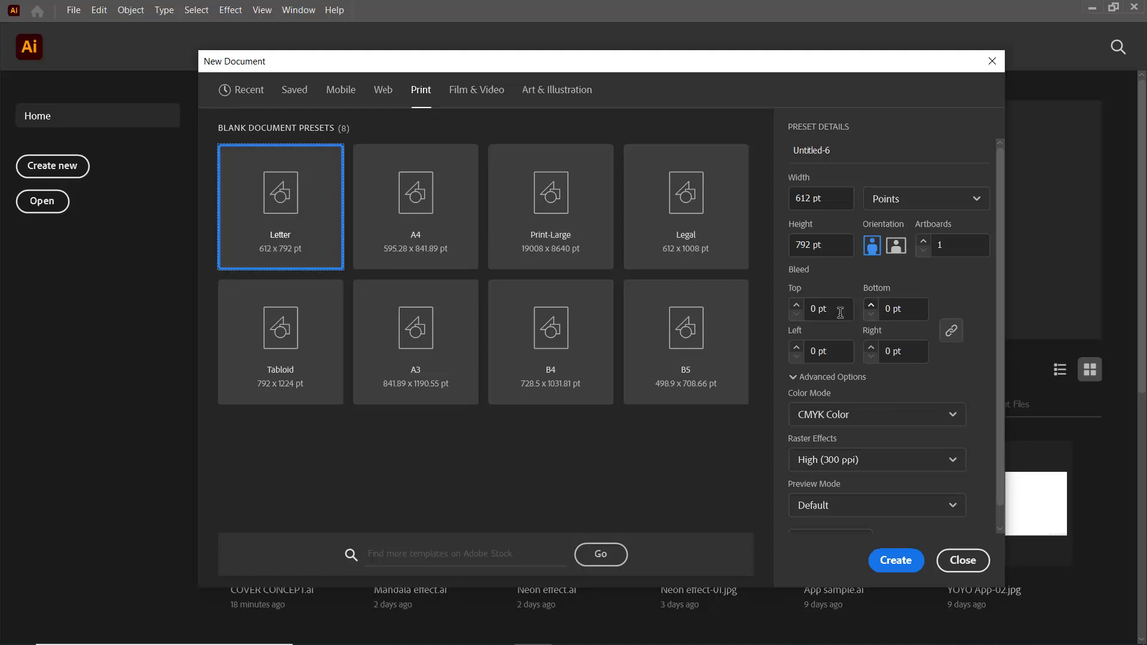
{"action": "left_click", "coordinate": [865, 417]}
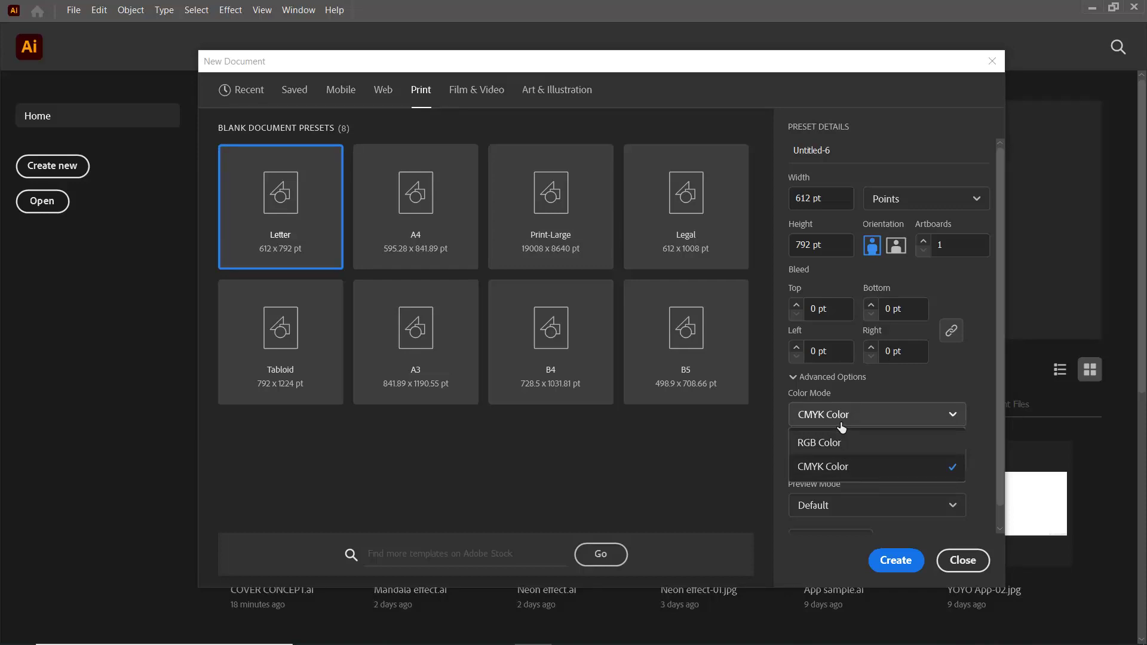
{"action": "left_click", "coordinate": [836, 467]}
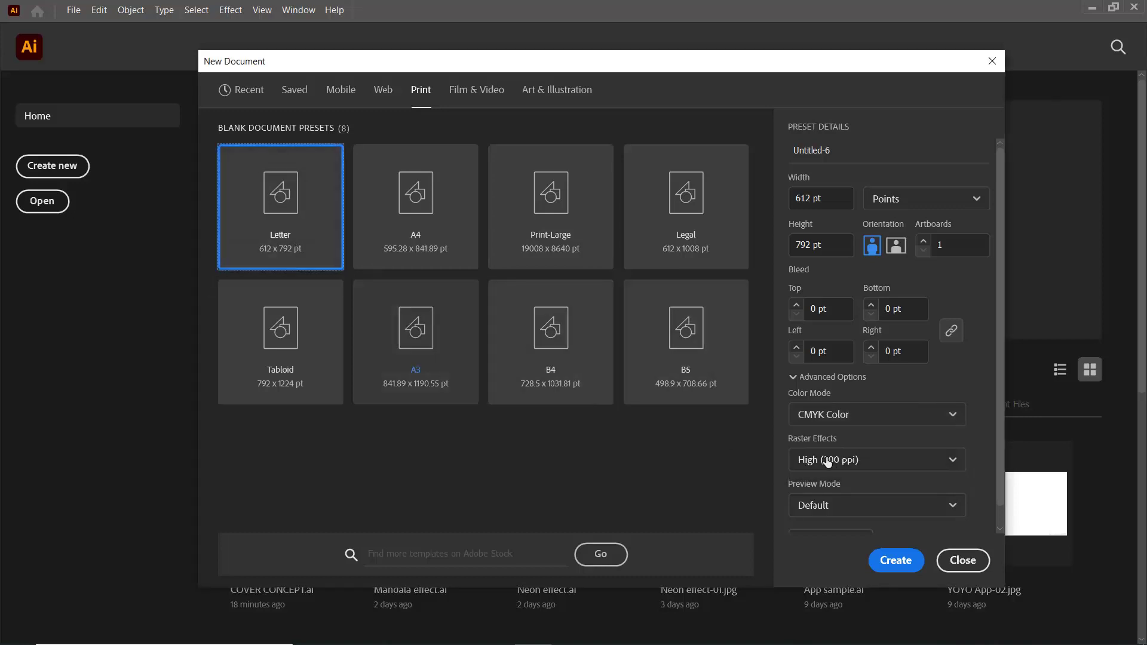
{"action": "left_click", "coordinate": [887, 560]}
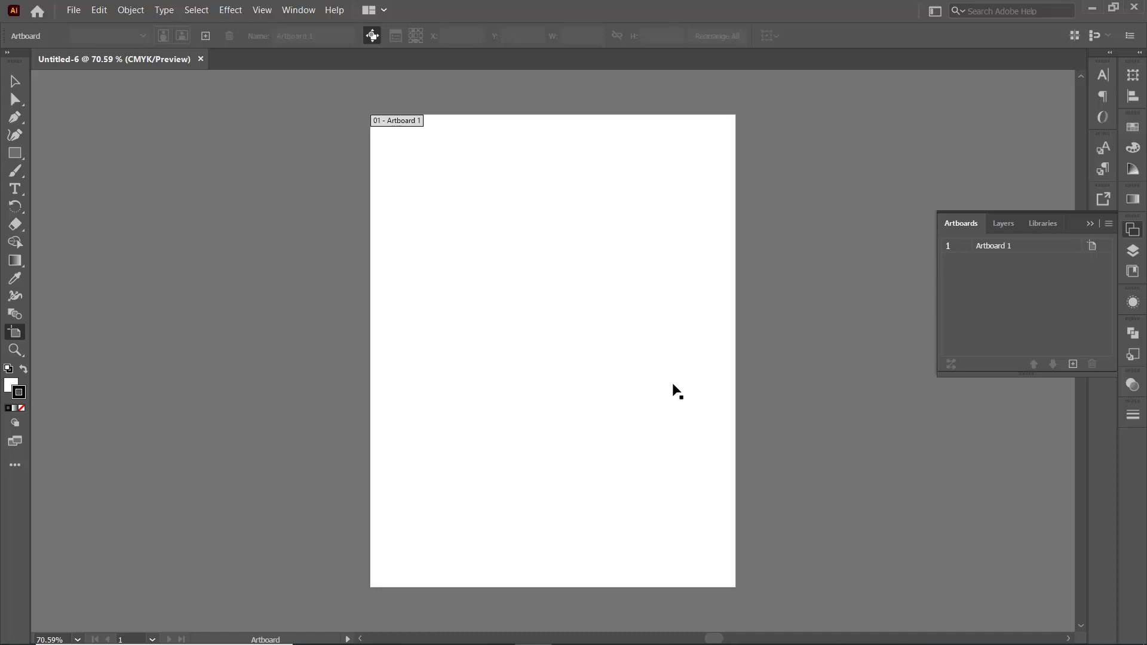
{"action": "left_click", "coordinate": [14, 84]}
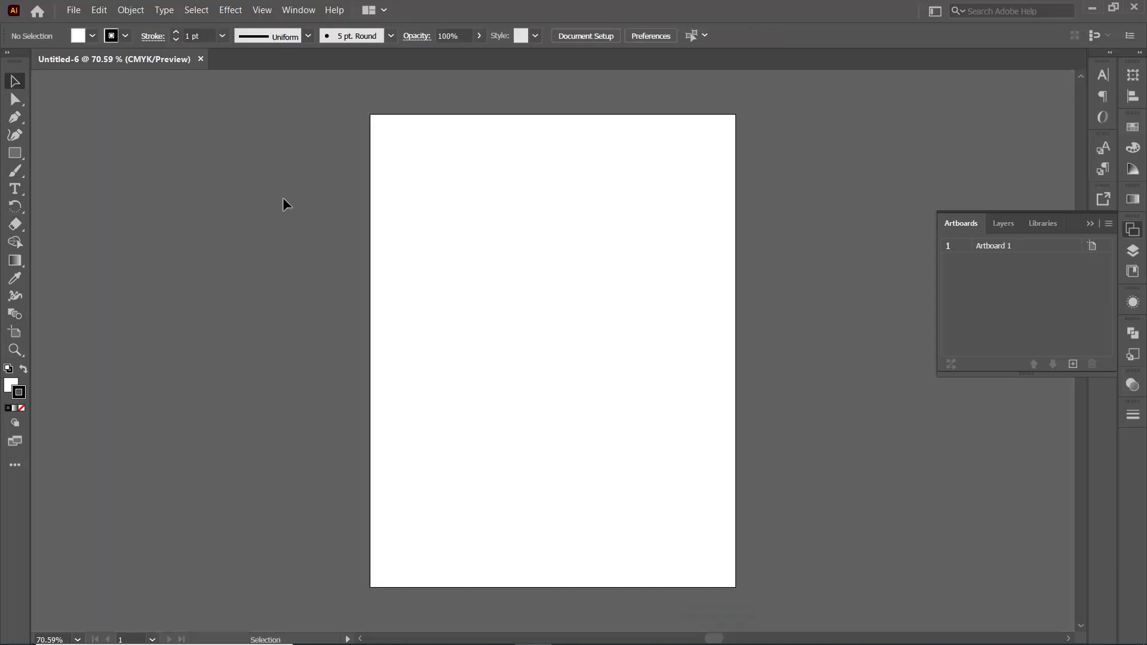
{"action": "left_click", "coordinate": [15, 332]}
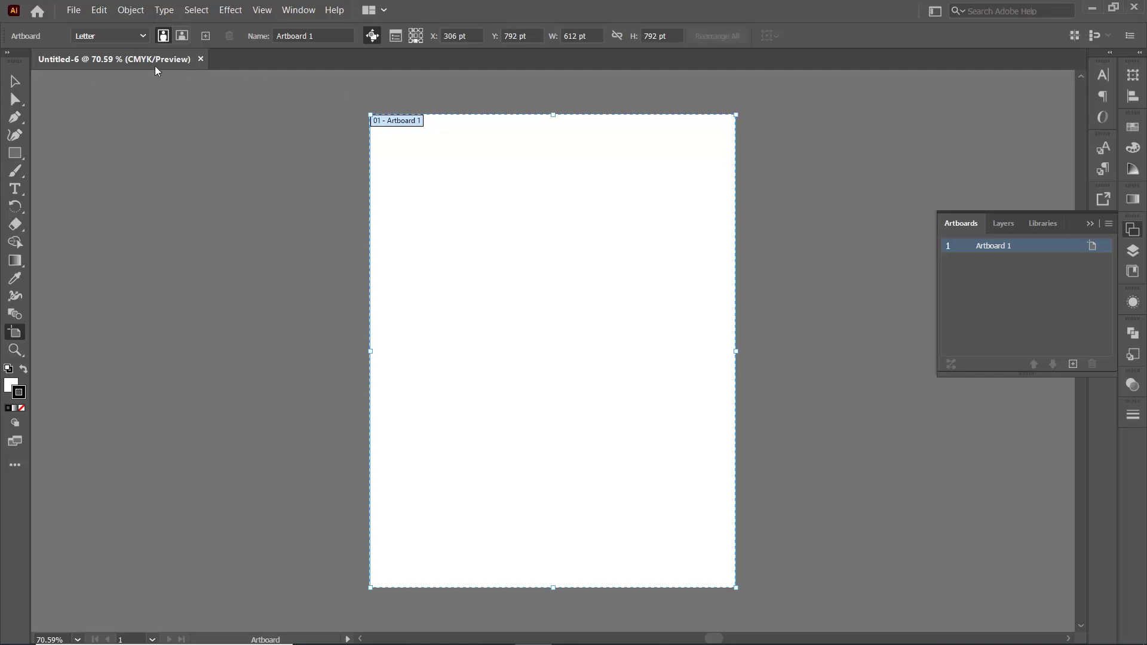
{"action": "left_click", "coordinate": [142, 37]}
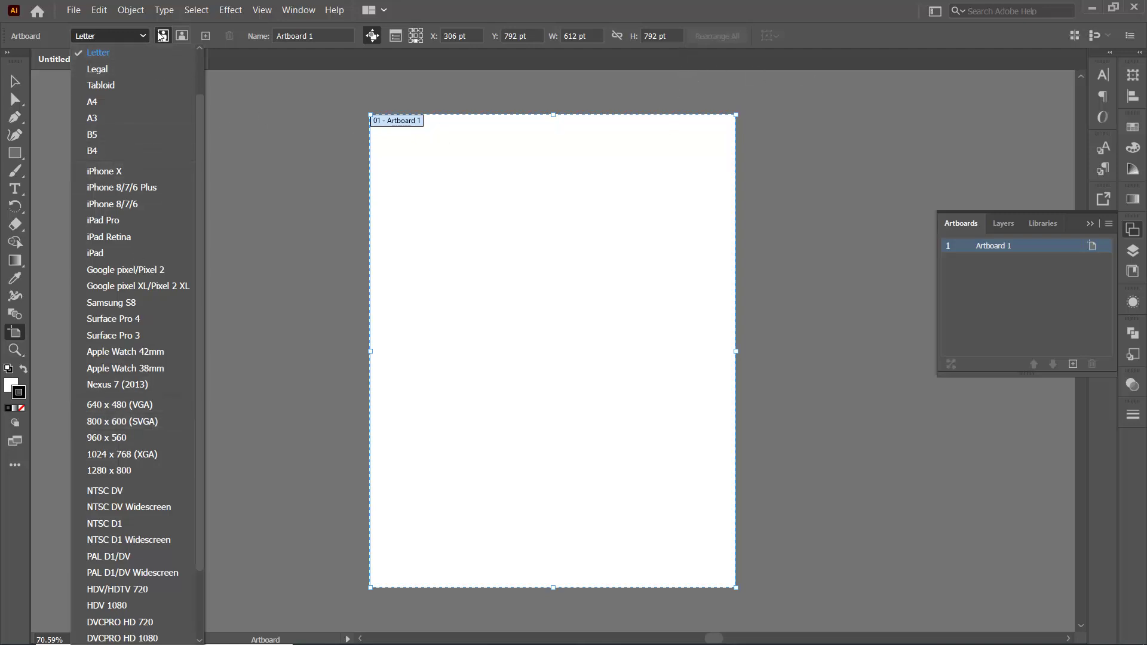
{"action": "left_click", "coordinate": [189, 21]}
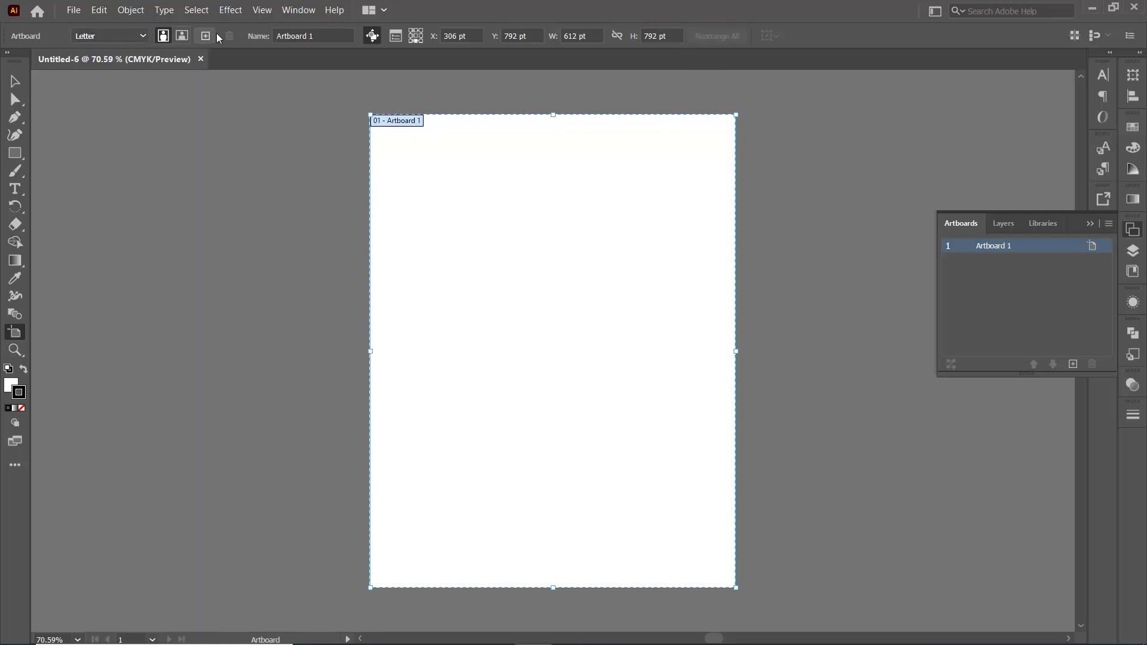
{"action": "left_click", "coordinate": [182, 36]}
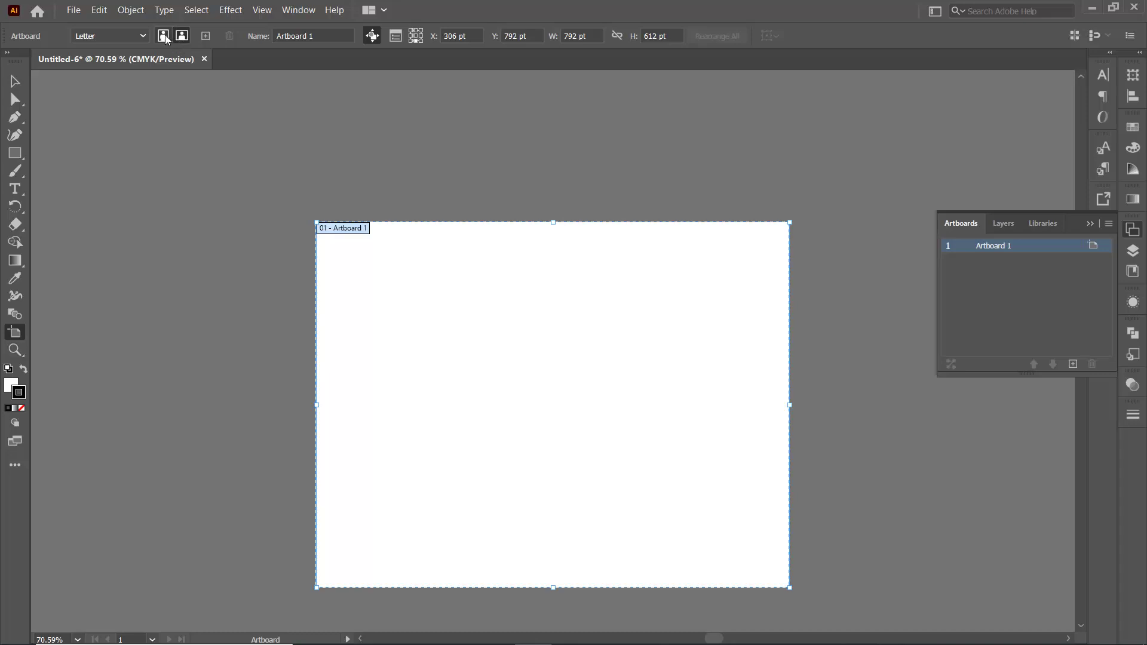
{"action": "left_click", "coordinate": [163, 36]}
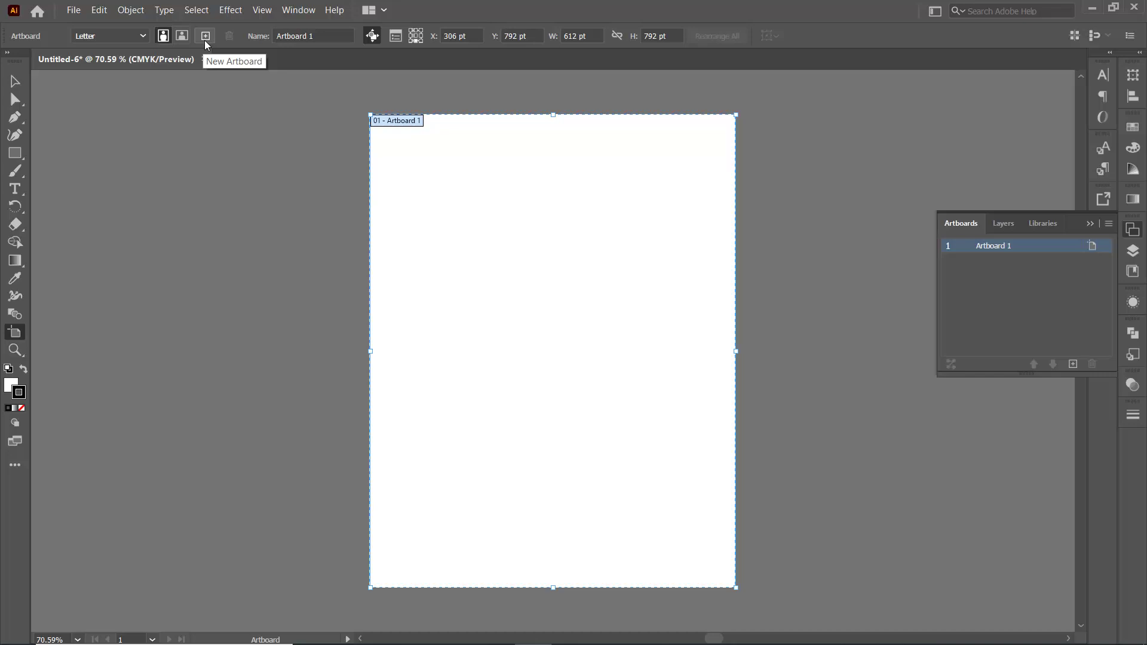
Add two new Letter artboards, Artboard 2 and Artboard 3
{"action": "left_click", "coordinate": [205, 37]}
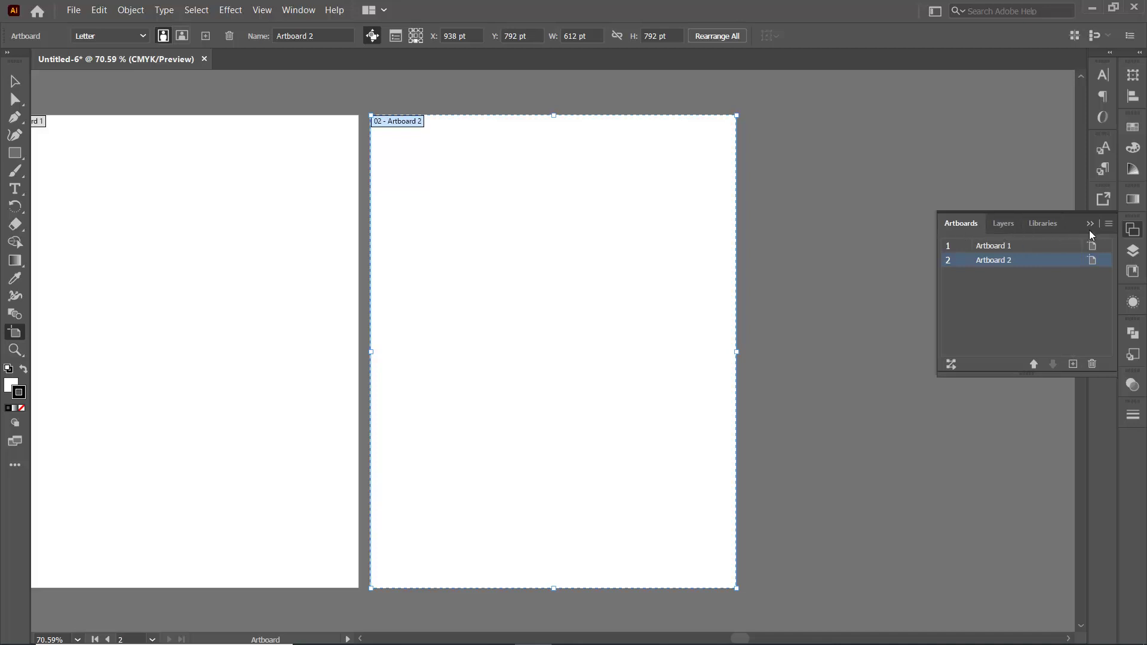
{"action": "left_click", "coordinate": [1073, 364]}
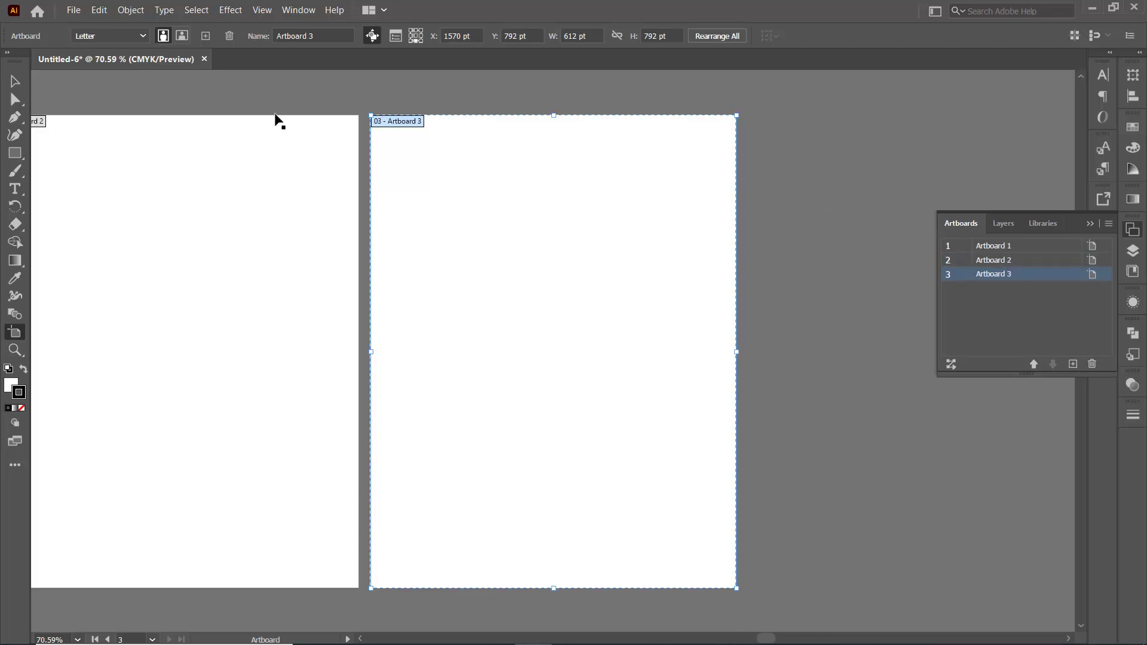
{"action": "left_click", "coordinate": [321, 36]}
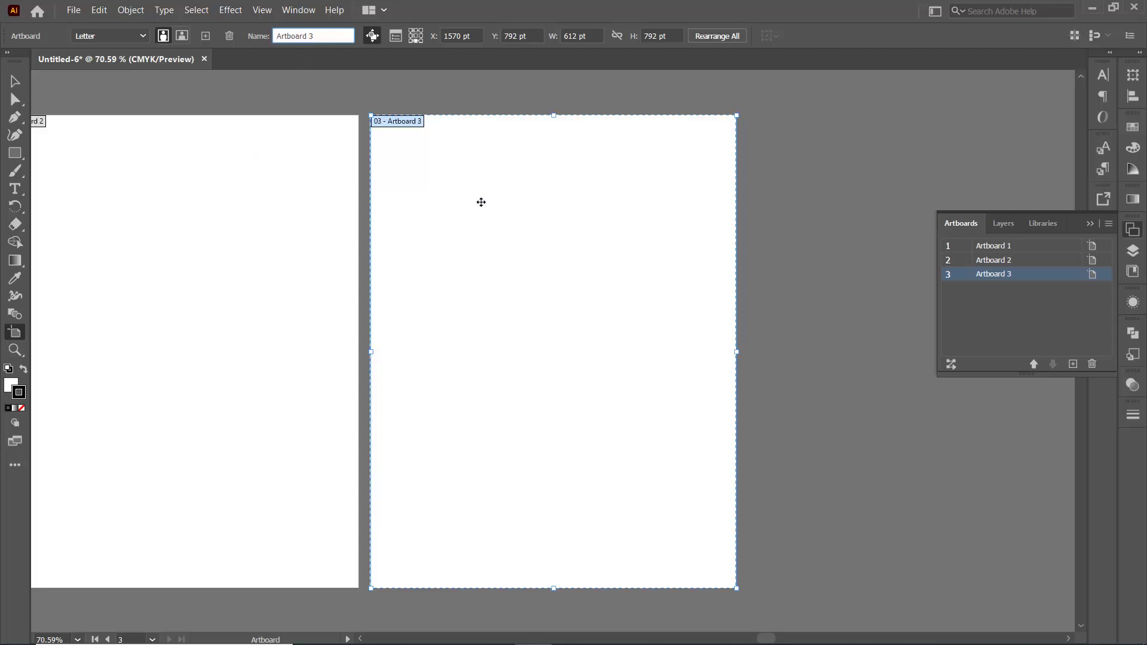
{"action": "left_click_drag", "start_coordinate": [274, 249], "coordinate": [565, 242]}
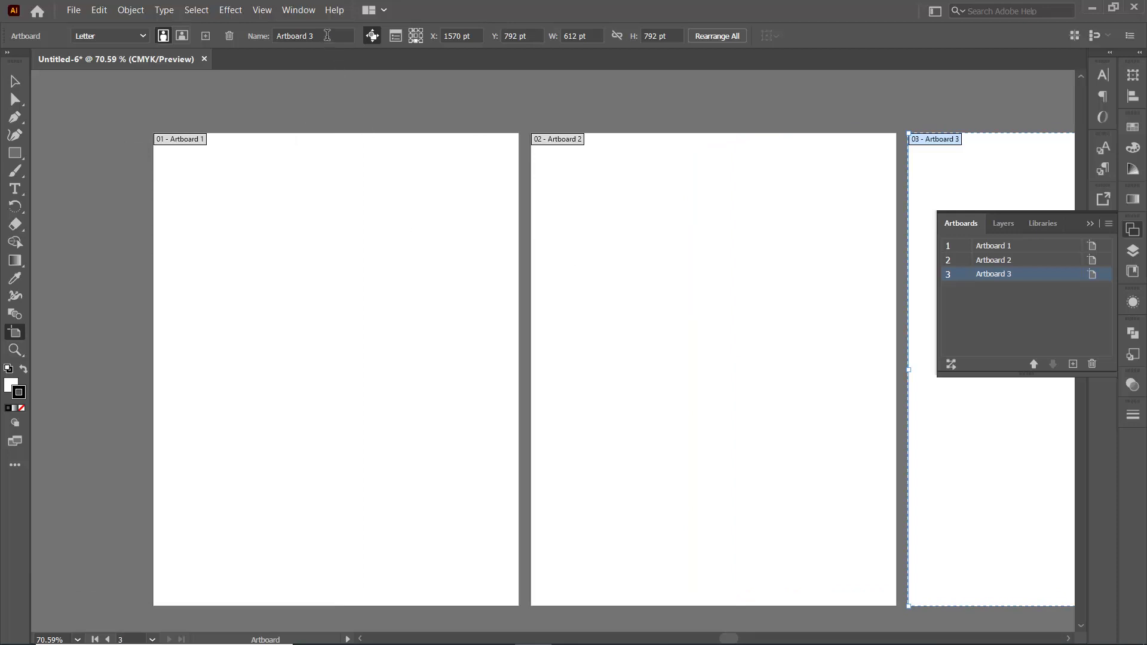
Rename the first artboard to 'Flyer'
{"action": "left_click", "coordinate": [335, 233]}
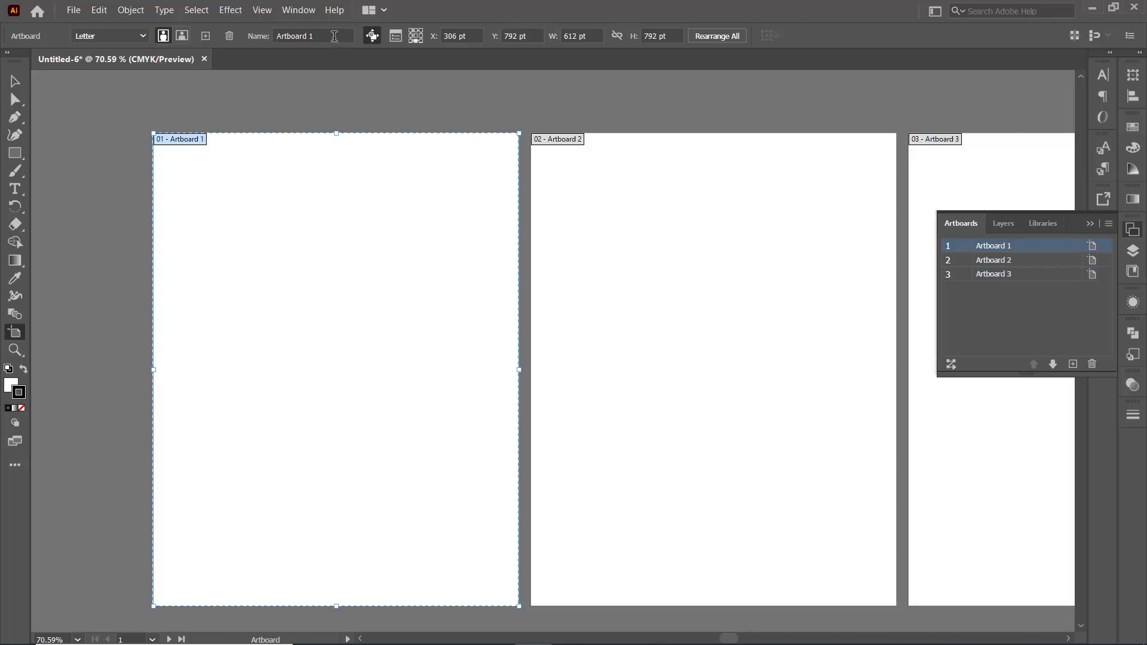
{"action": "left_click", "coordinate": [334, 36]}
{"action": "type", "text": "Fly"}
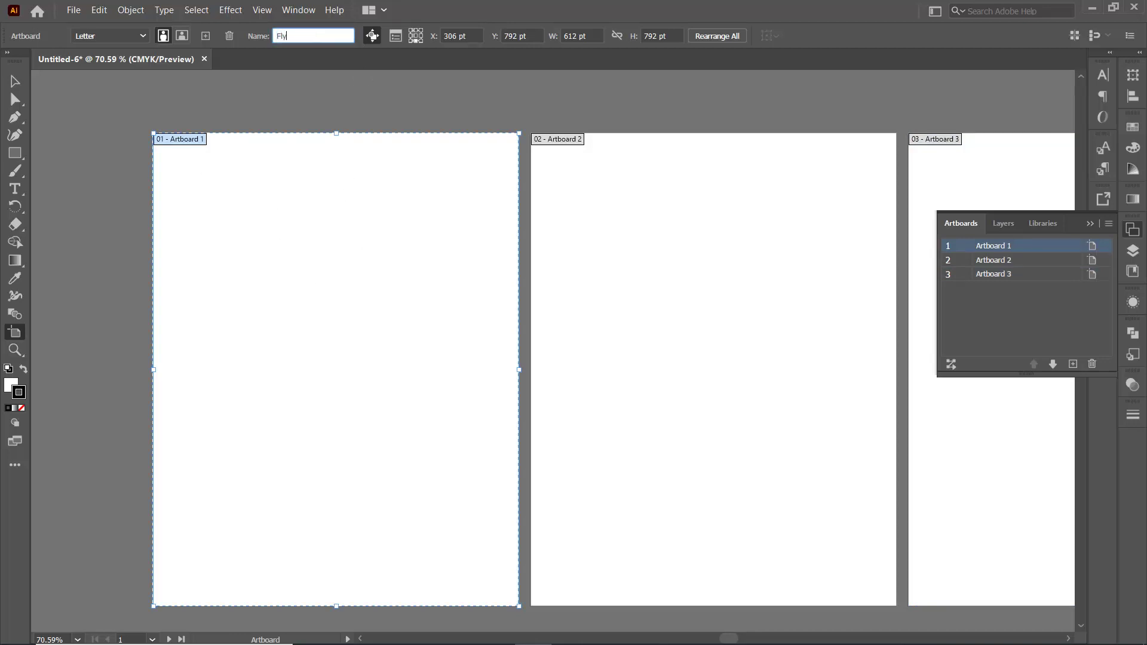
{"action": "type", "text": "er"}
{"action": "key", "text": "Return"}
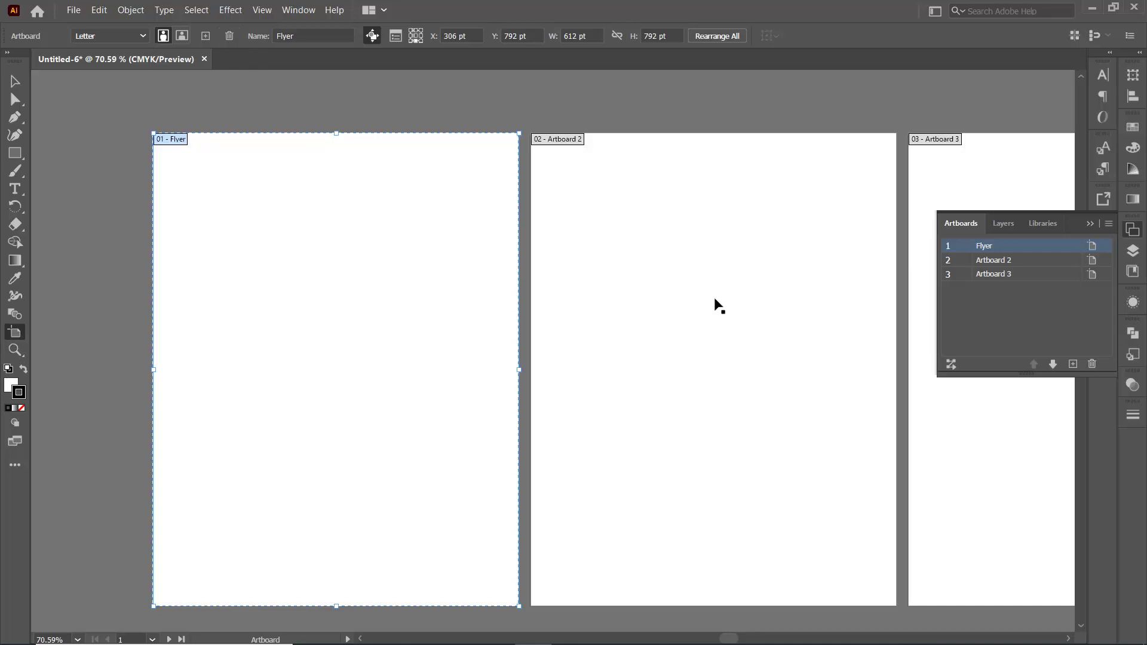
Delete Artboard 3 and Artboard 2
{"action": "scroll", "coordinate": [466, 305], "scroll_direction": "right", "scroll_amount": 5}
{"action": "left_click", "coordinate": [745, 341]}
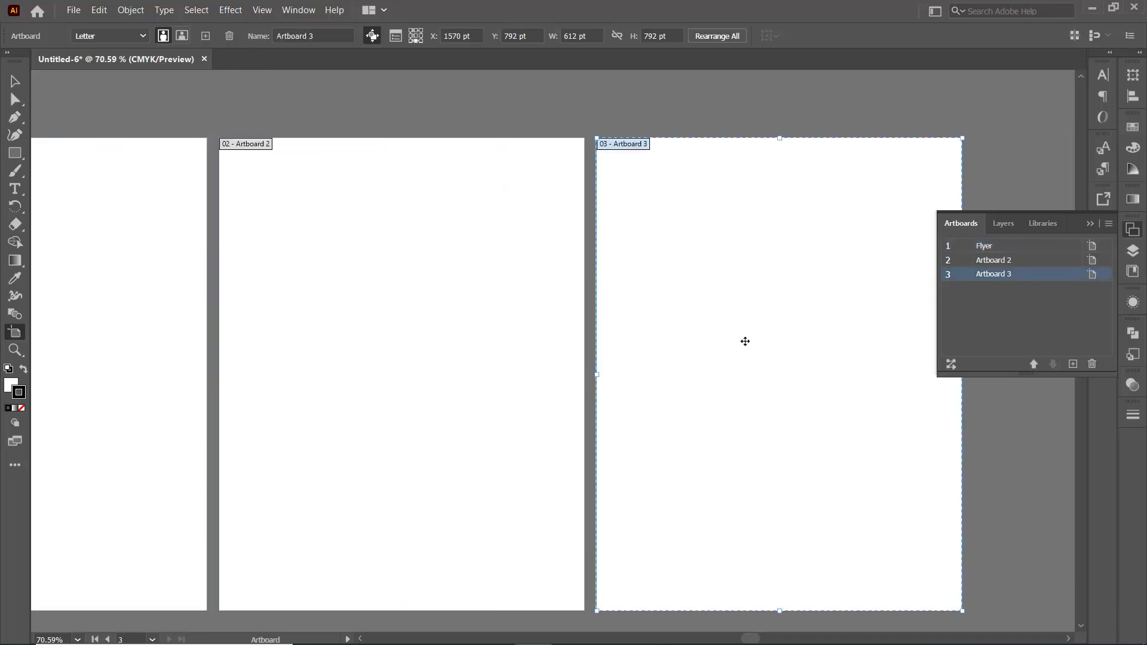
{"action": "left_click", "coordinate": [229, 37]}
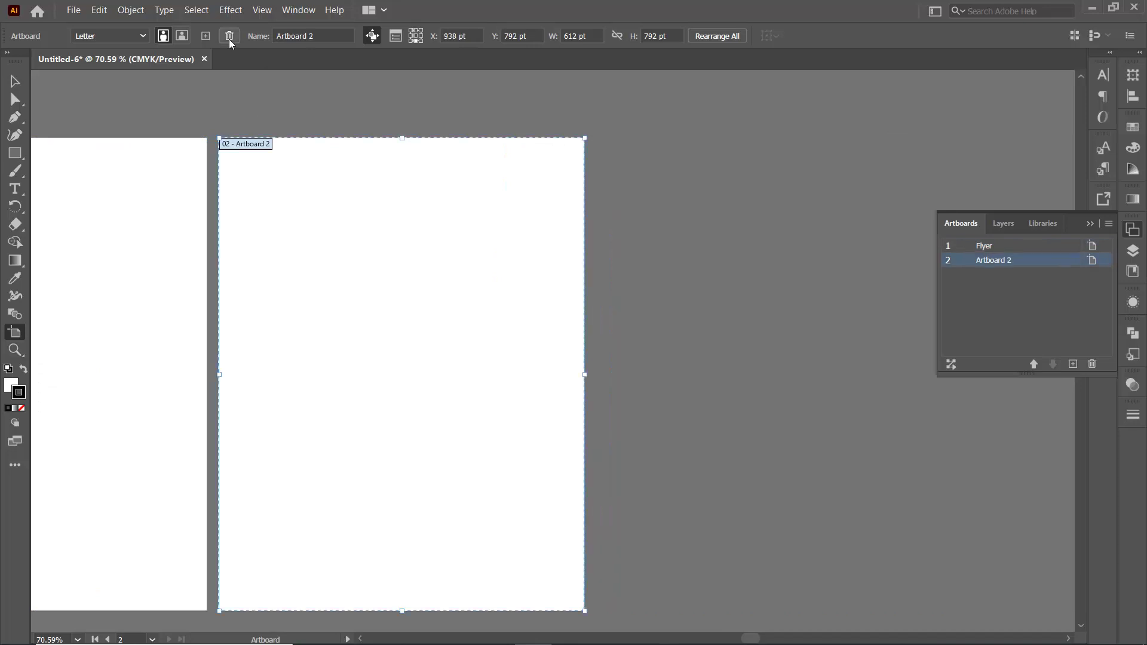
{"action": "left_click", "coordinate": [1091, 364]}
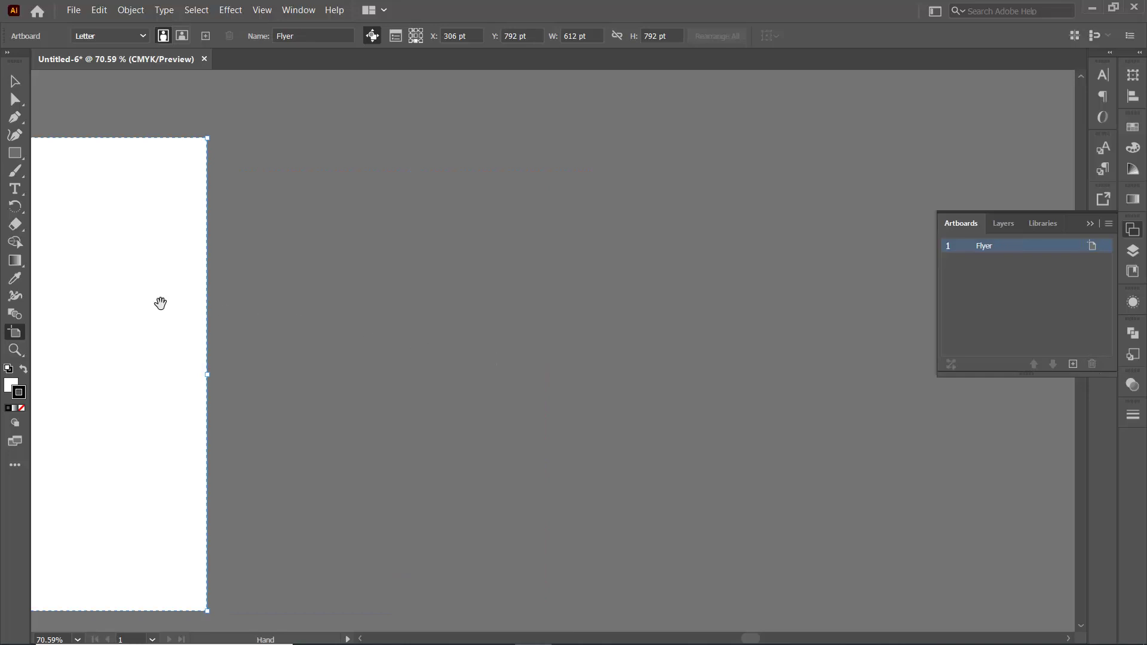
Rename the Flyer artboard back to 'Artboard 1'
{"action": "mouse_move", "coordinate": [158, 302]}
{"action": "left_mouse_down"}
{"action": "mouse_move", "coordinate": [412, 327]}
{"action": "mouse_move", "coordinate": [395, 284]}
{"action": "mouse_move", "coordinate": [405, 314]}
{"action": "left_mouse_up"}
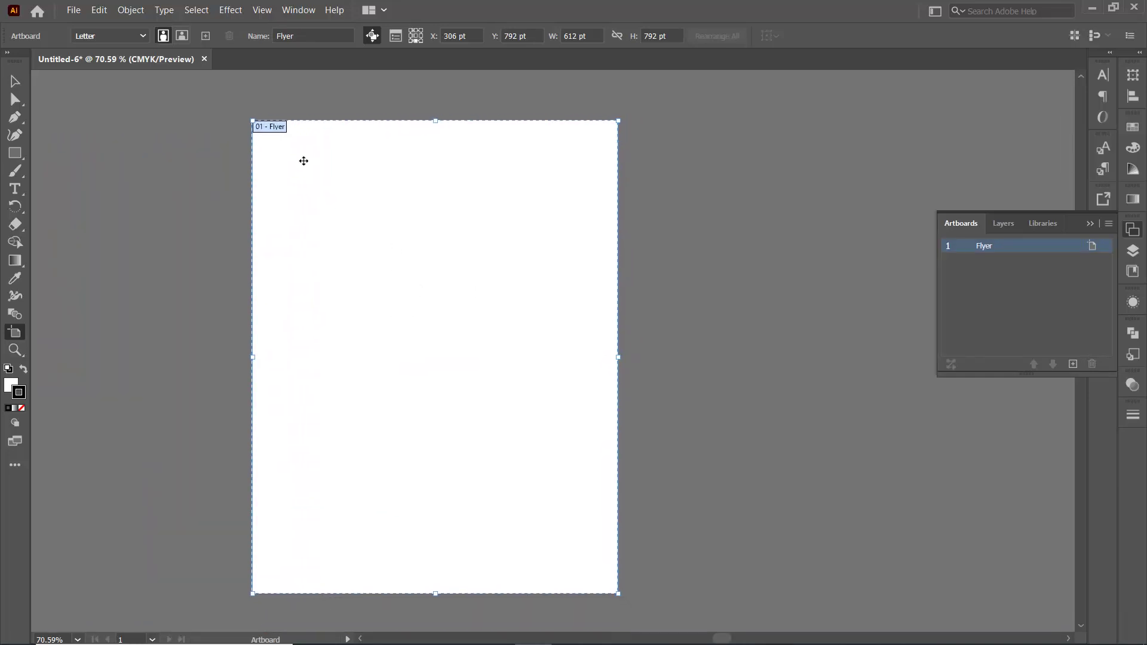
{"action": "left_click", "coordinate": [310, 34]}
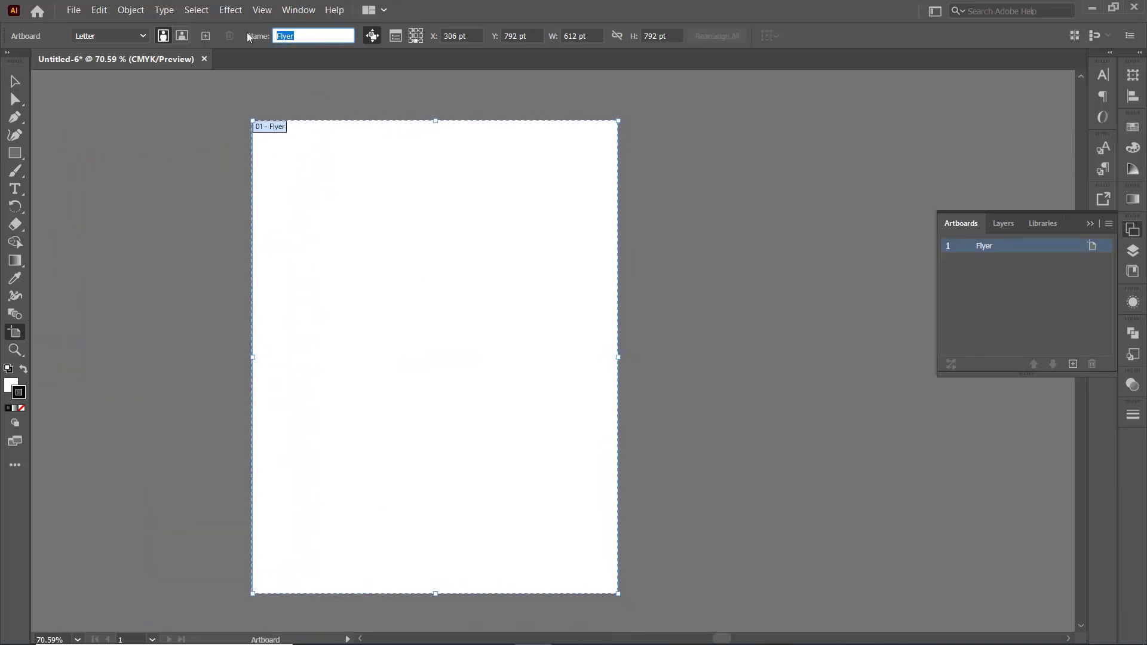
{"action": "type", "text": "Artb"}
{"action": "type", "text": "oard 1"}
{"action": "key", "text": "Return"}
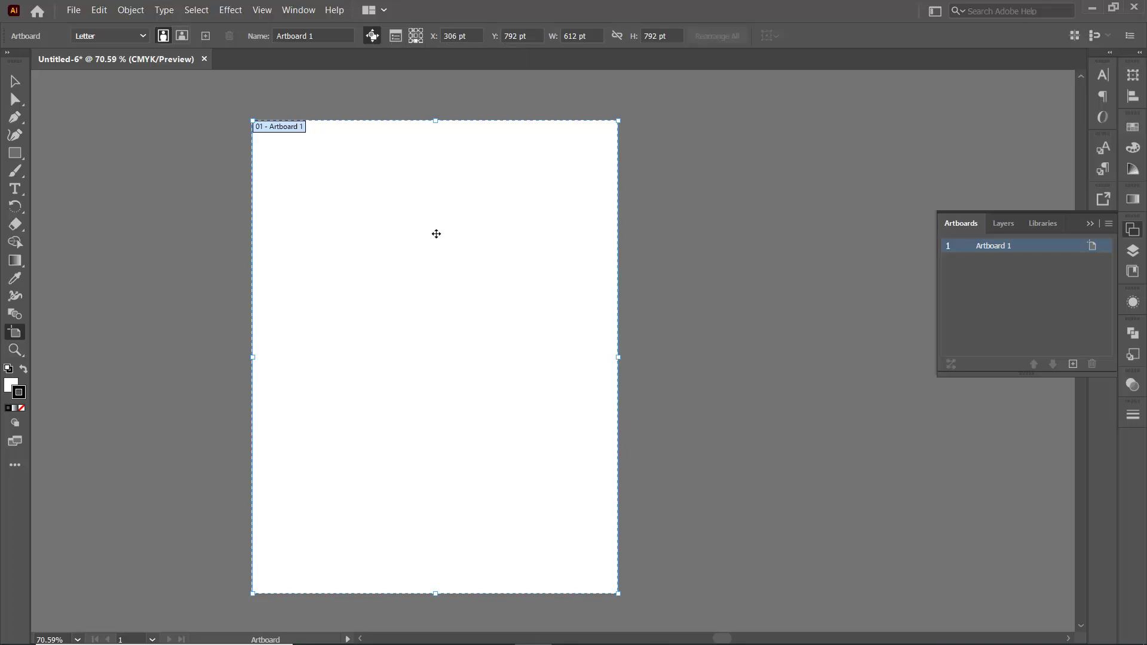
Open the COVER CONCEPT.ai file
{"action": "left_click", "coordinate": [647, 250]}
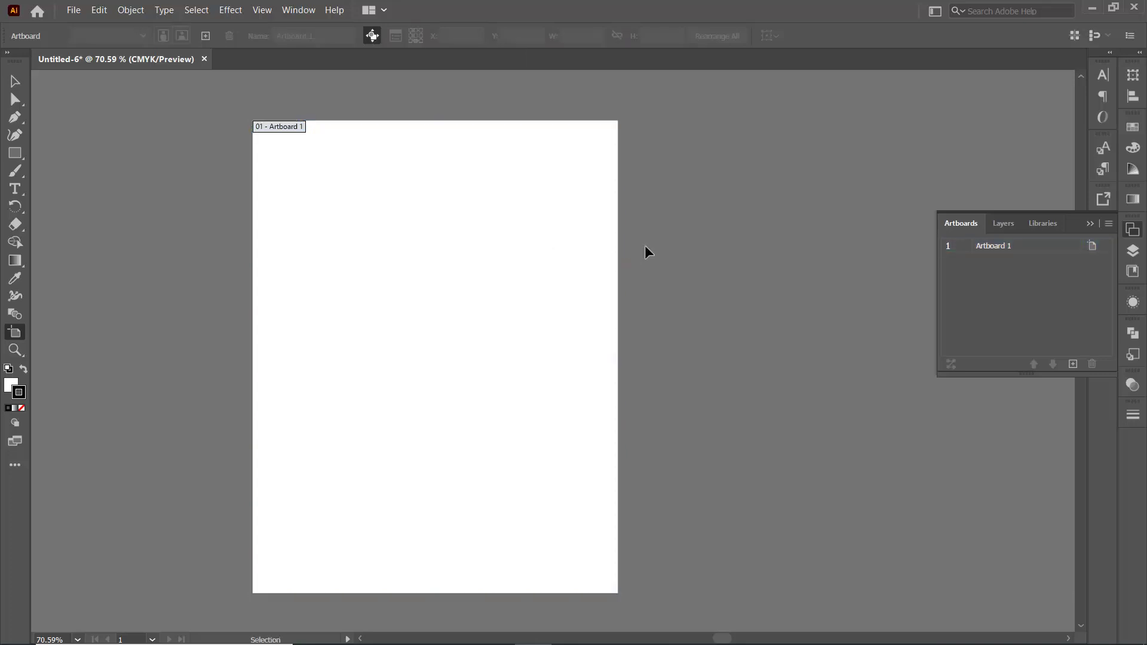
{"action": "key", "text": "ctrl+o"}
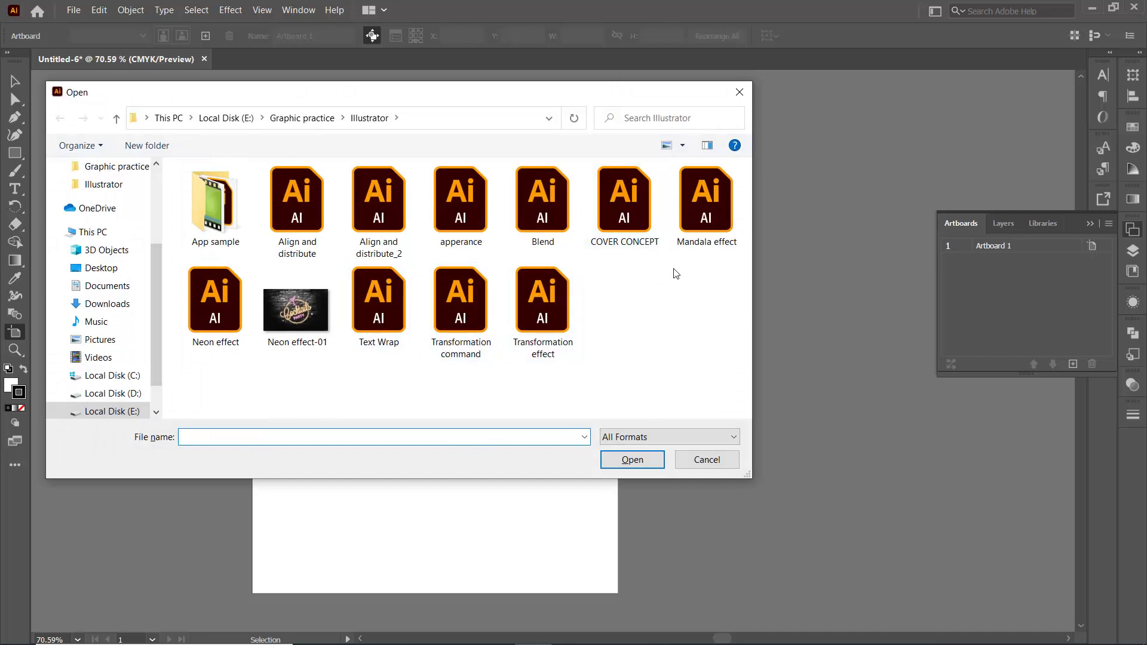
{"action": "left_click", "coordinate": [632, 218]}
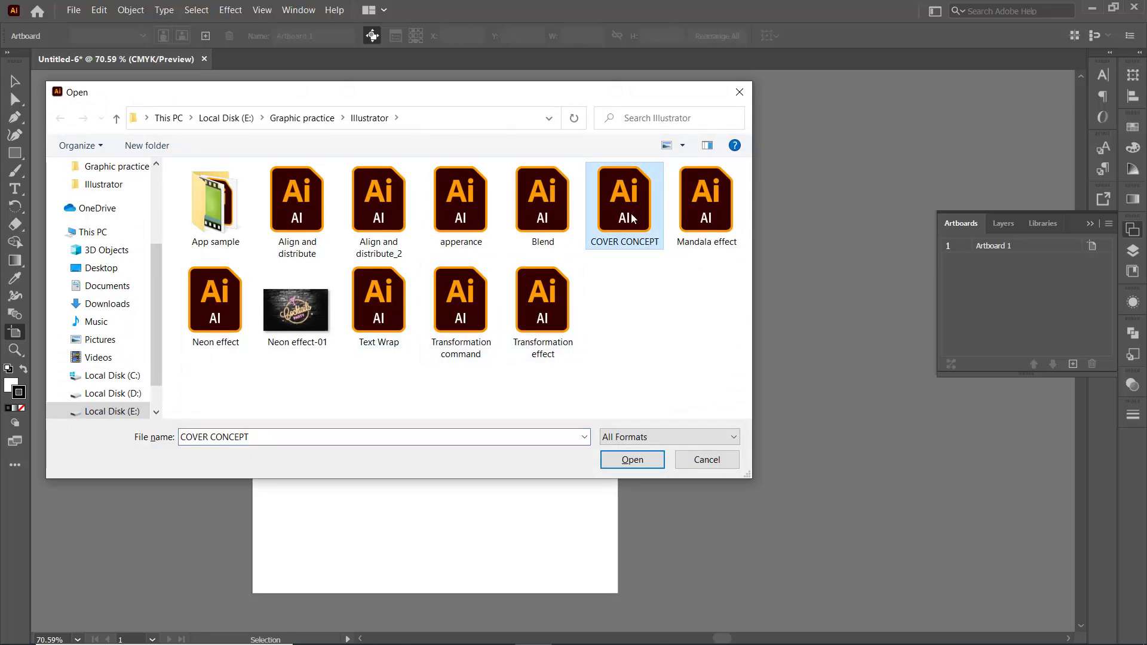
{"action": "double_click", "coordinate": [632, 218]}
Select the Cover Concept text and pink rectangles
{"action": "left_click_drag", "start_coordinate": [569, 242], "coordinate": [725, 287]}
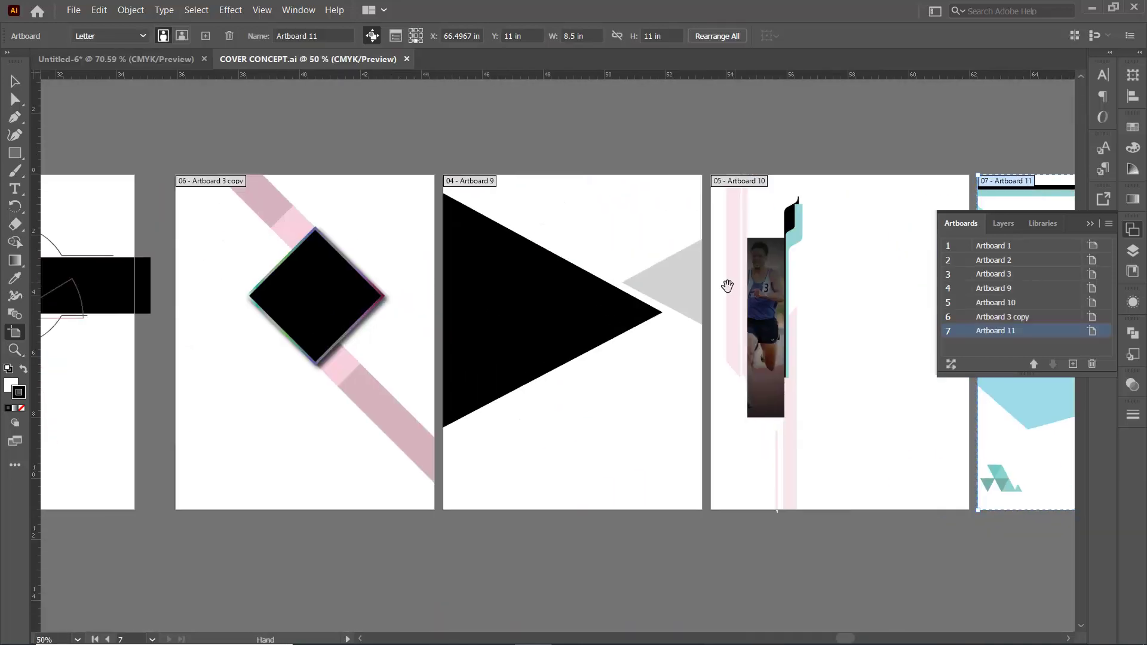
{"action": "left_click_drag", "start_coordinate": [455, 310], "coordinate": [436, 322]}
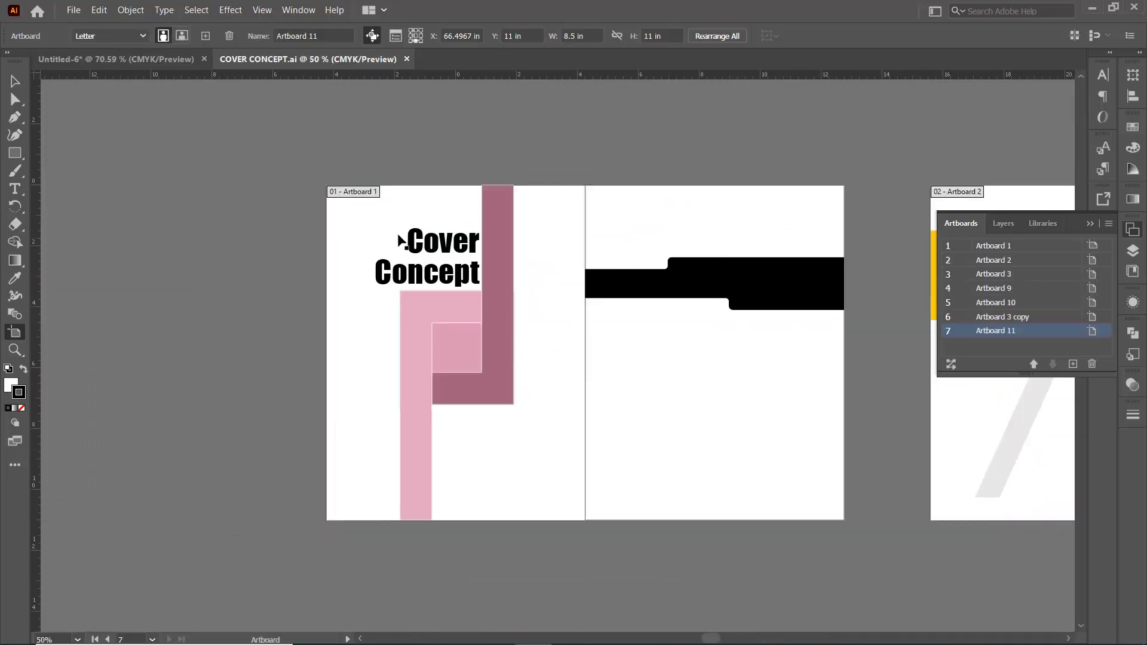
{"action": "key", "text": "v"}
{"action": "left_click_drag", "start_coordinate": [391, 221], "coordinate": [515, 431]}
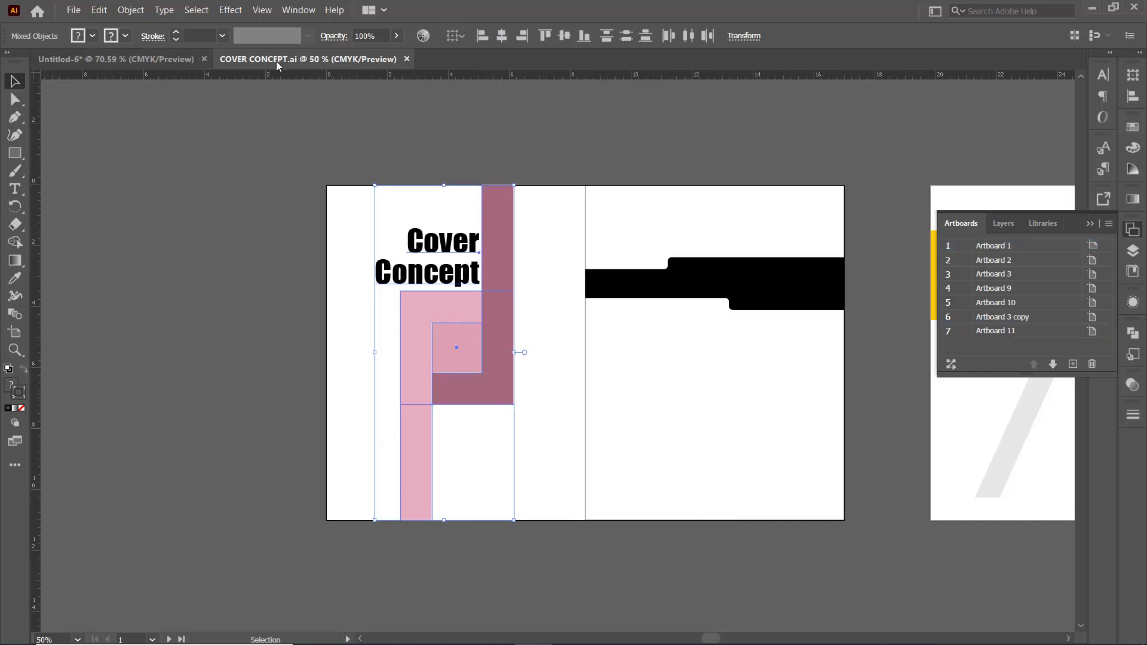
Paste the artwork in place on the Untitled-6 artboard
{"action": "left_click", "coordinate": [141, 60]}
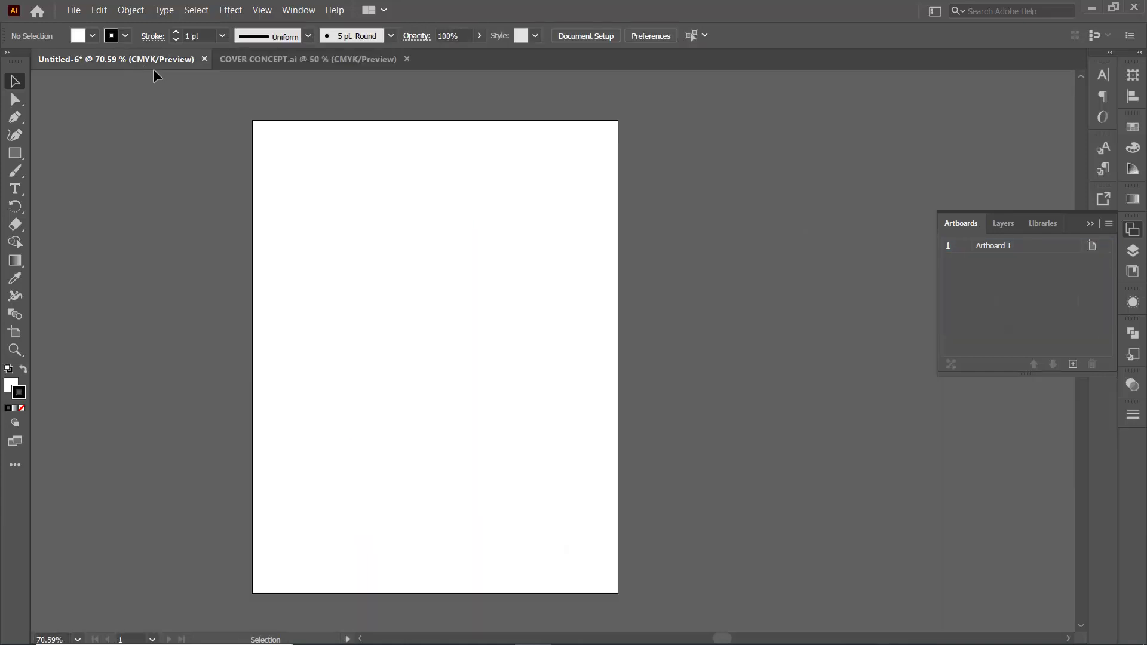
{"action": "key", "text": "ctrl+shift+v"}
{"action": "left_click", "coordinate": [687, 334]}
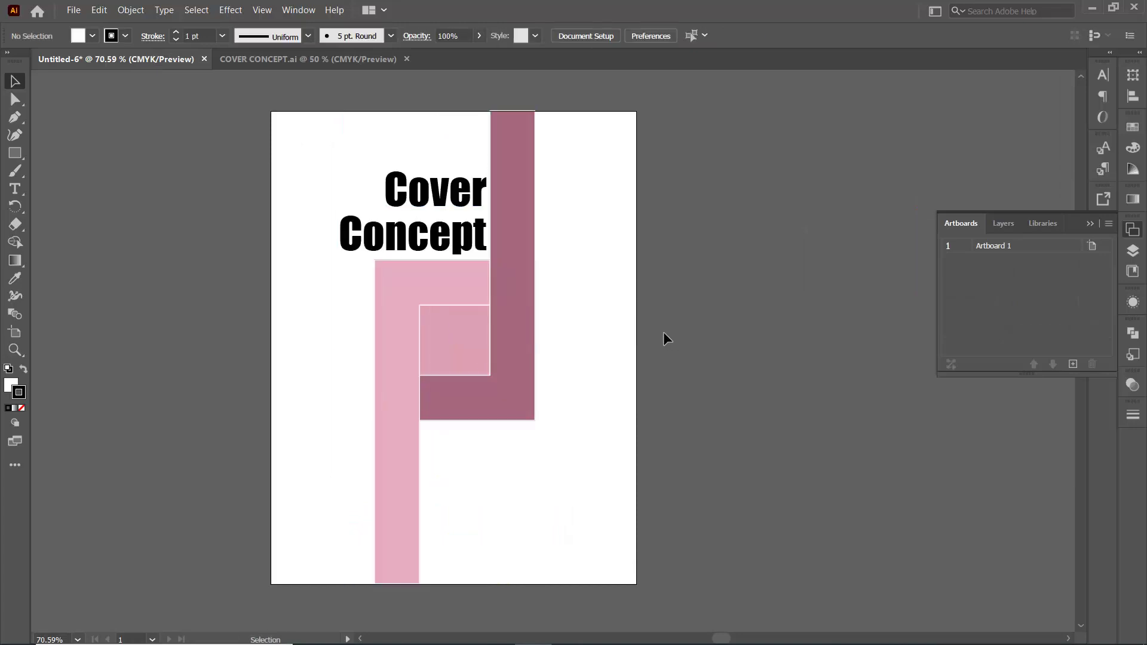
With the Artboard tool, try moving the artboard without its artwork, then undo
{"action": "left_click", "coordinate": [15, 332]}
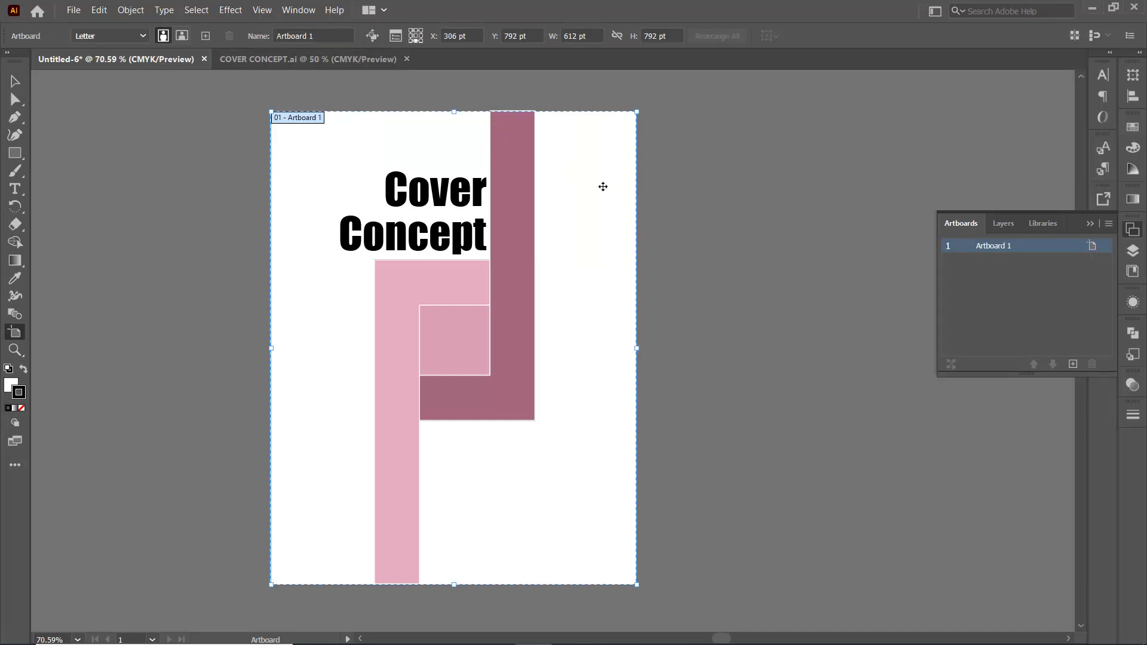
{"action": "left_click_drag", "start_coordinate": [612, 190], "coordinate": [425, 174]}
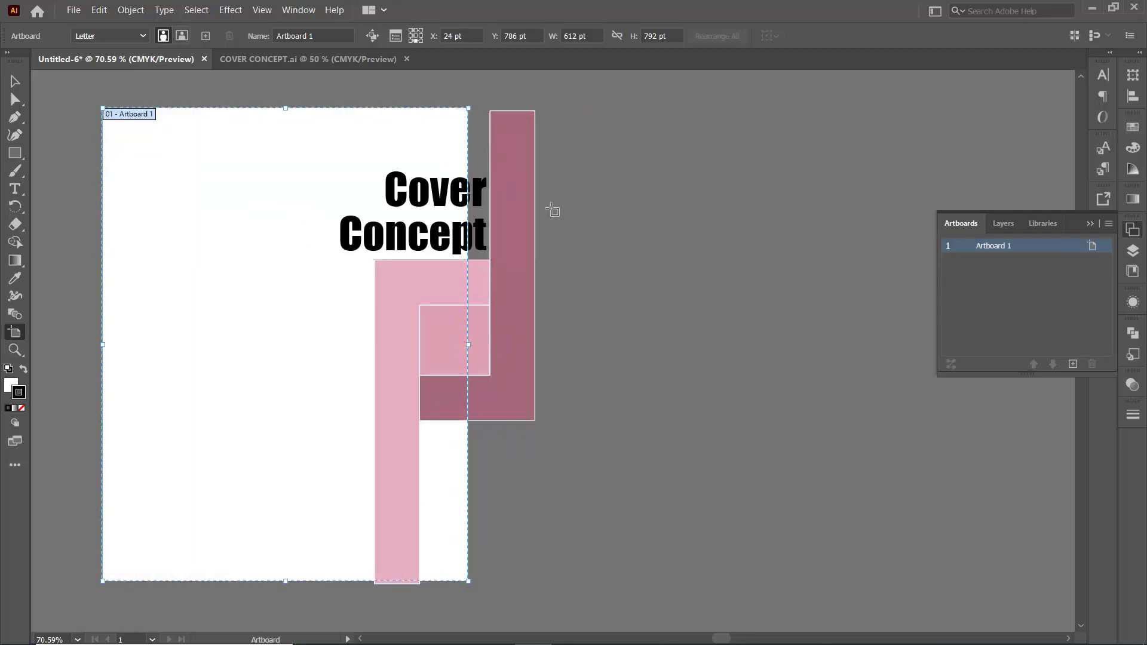
{"action": "key", "text": "ctrl+z"}
{"action": "key", "text": "ctrl+z"}
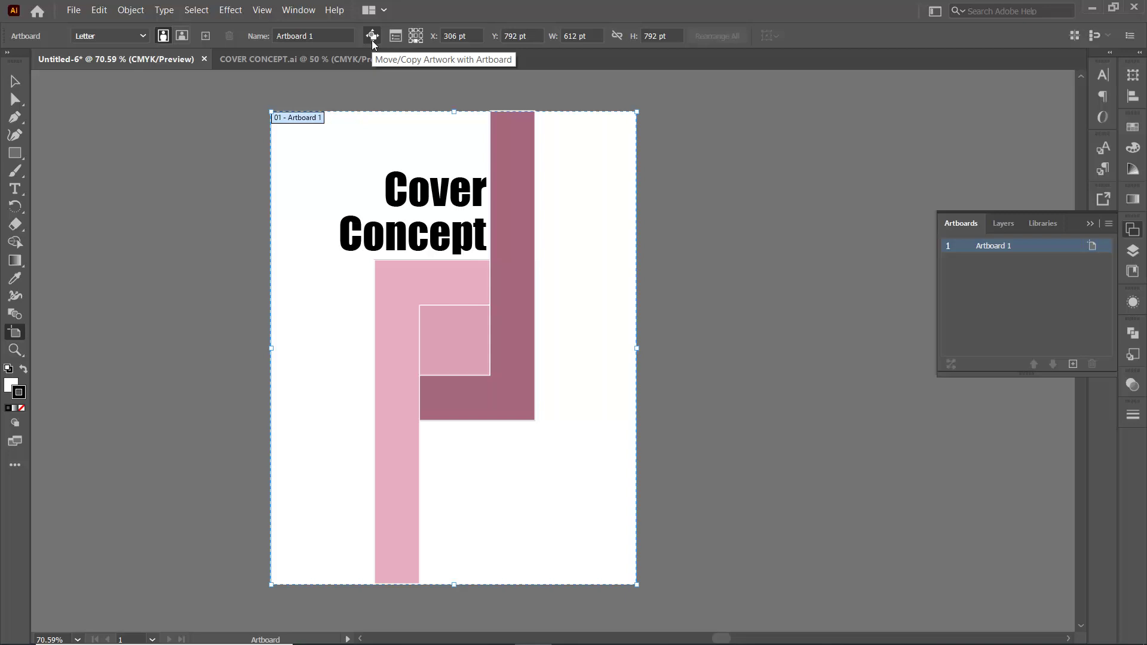
Enable Move/Copy Artwork with Artboard, duplicate the artboard with its artwork, and add a blank artboard
{"action": "left_click", "coordinate": [372, 37]}
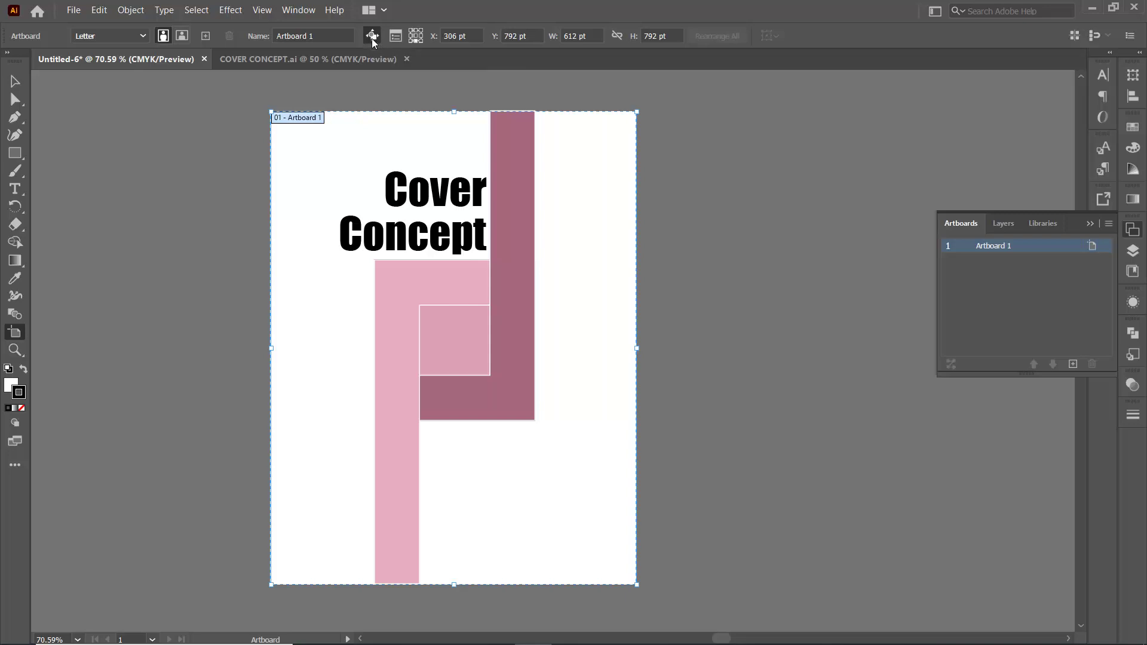
{"action": "mouse_move", "coordinate": [438, 344]}
{"action": "left_mouse_down"}
{"action": "mouse_move", "coordinate": [603, 350]}
{"action": "mouse_move", "coordinate": [441, 349]}
{"action": "left_mouse_up"}
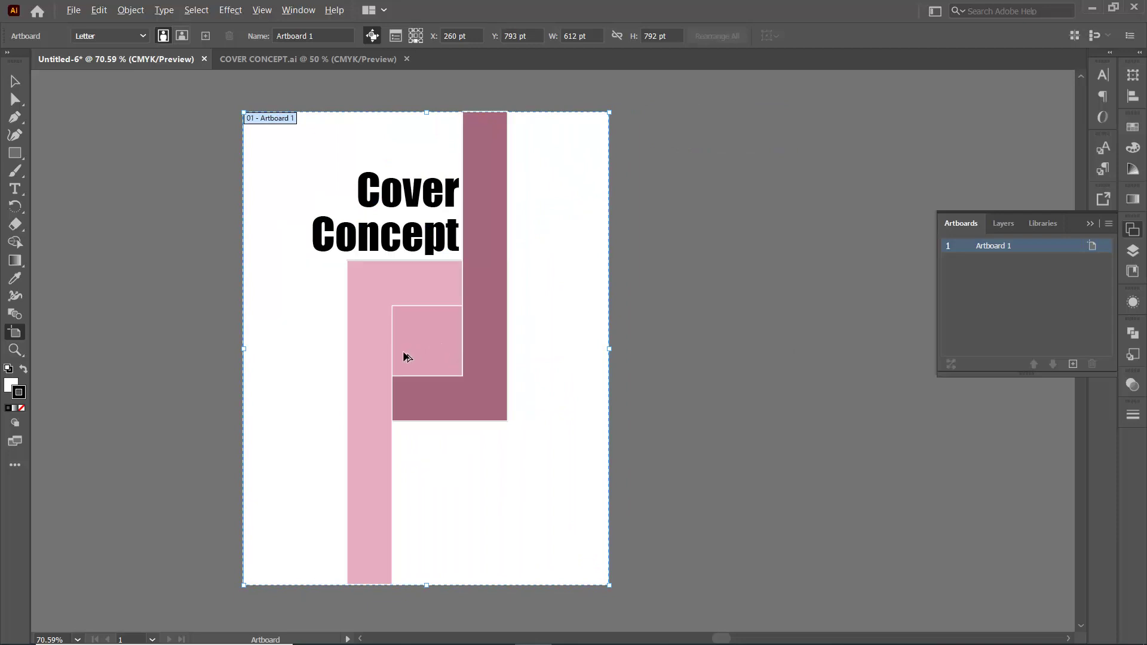
{"action": "mouse_move", "coordinate": [434, 361]}
{"action": "left_mouse_down"}
{"action": "mouse_move", "coordinate": [803, 371]}
{"action": "mouse_move", "coordinate": [560, 376]}
{"action": "left_mouse_up"}
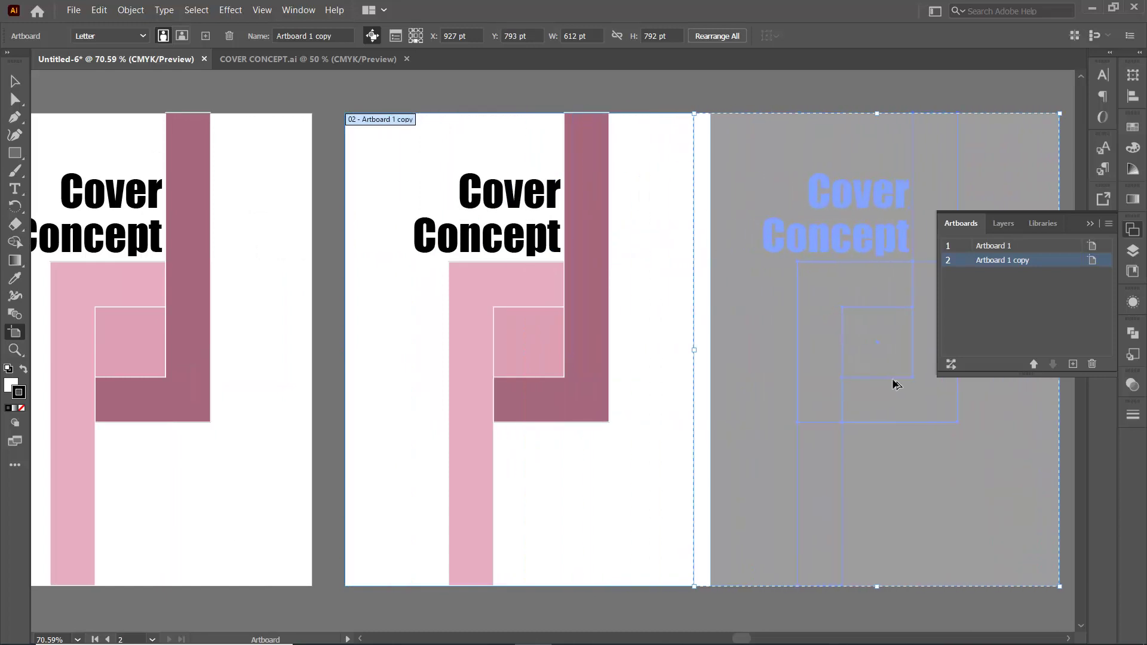
{"action": "left_click_drag", "start_coordinate": [560, 375], "coordinate": [920, 378]}
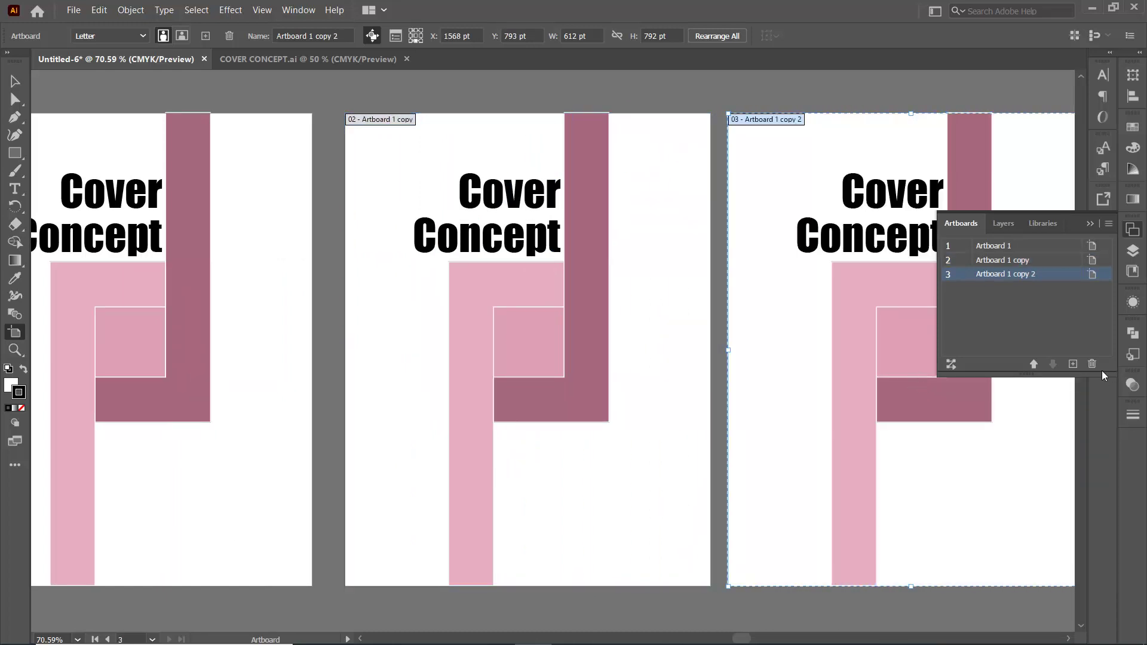
{"action": "left_click", "coordinate": [1074, 365]}
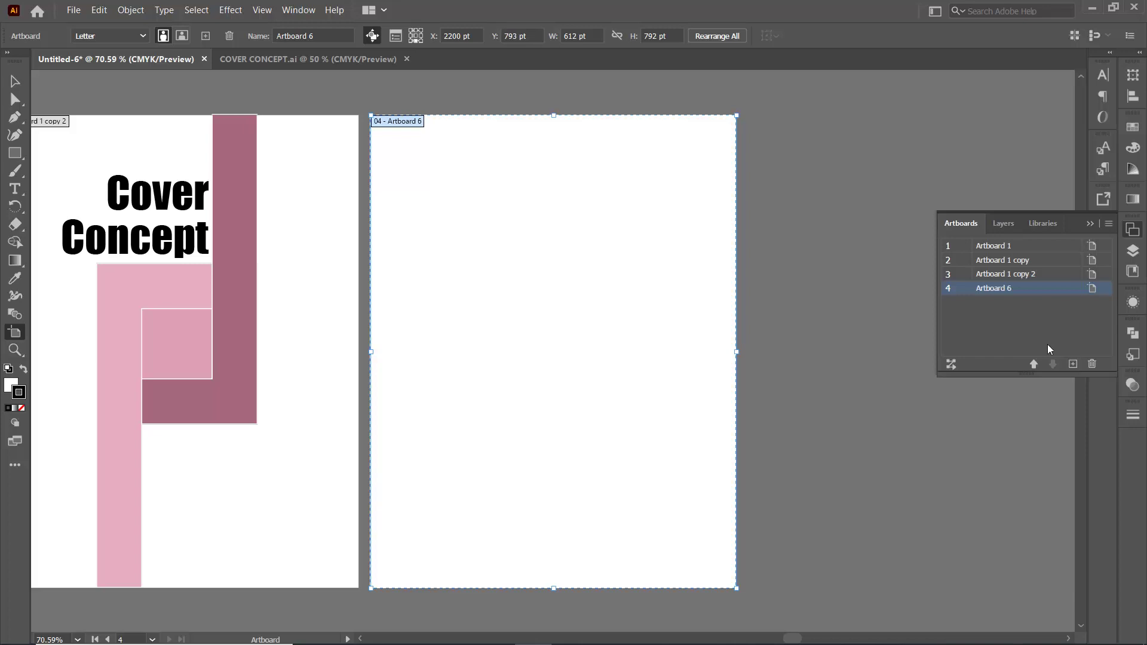
Turn on Show Center Mark for Artboard 6 in Artboard Options
{"action": "left_click", "coordinate": [396, 36]}
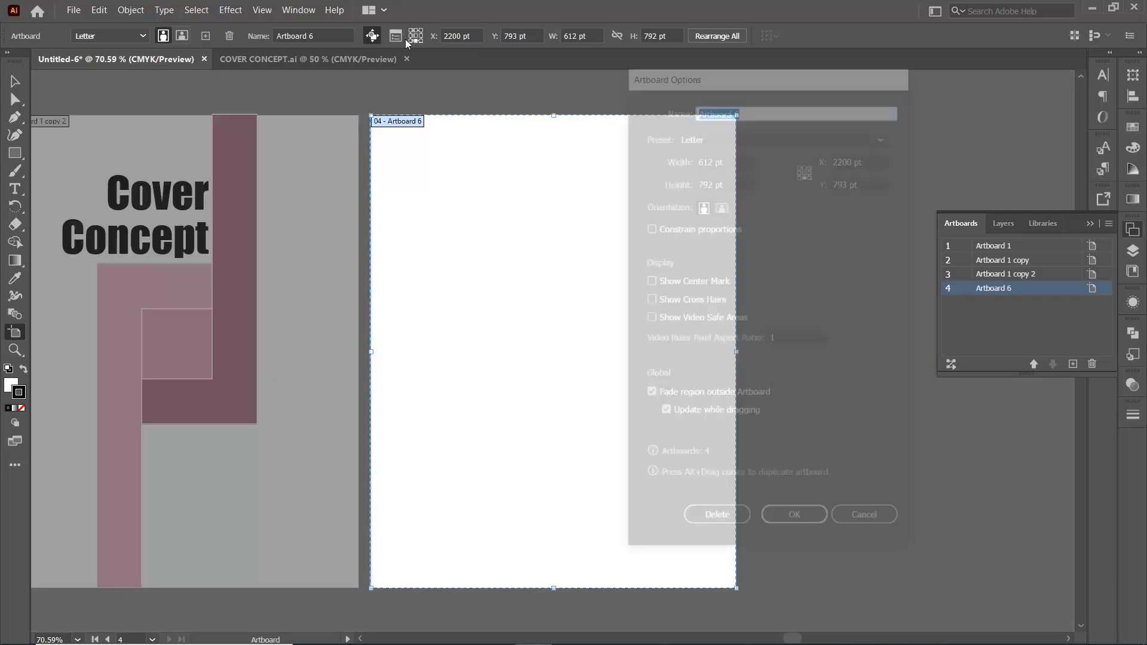
{"action": "left_click_drag", "start_coordinate": [772, 80], "coordinate": [878, 76]}
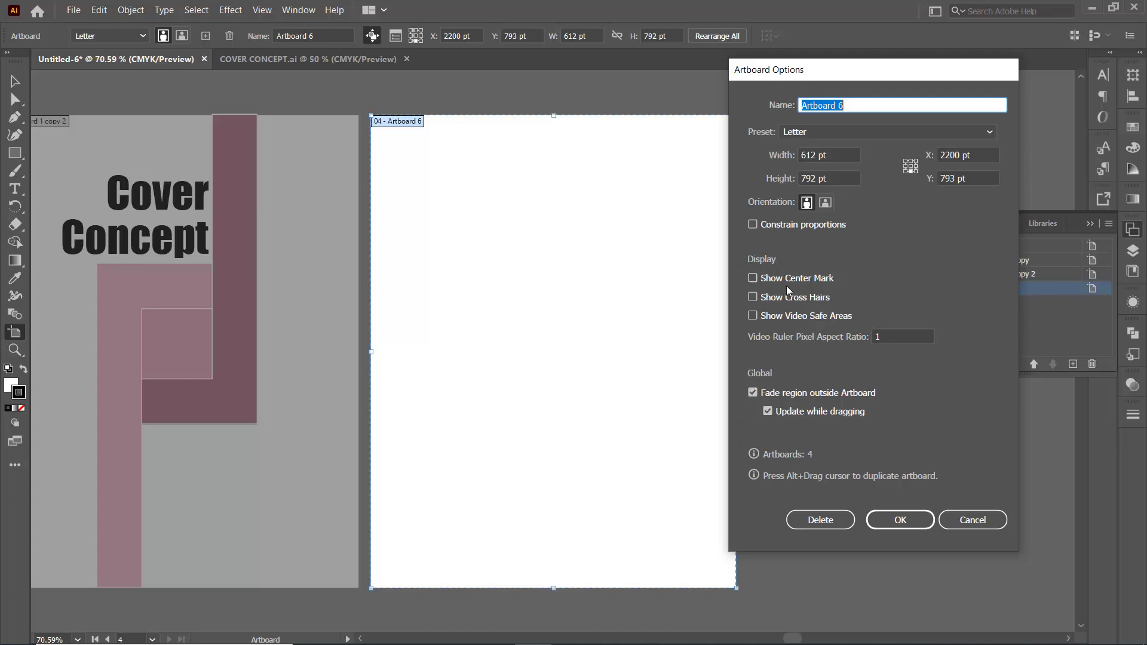
{"action": "left_click", "coordinate": [754, 278]}
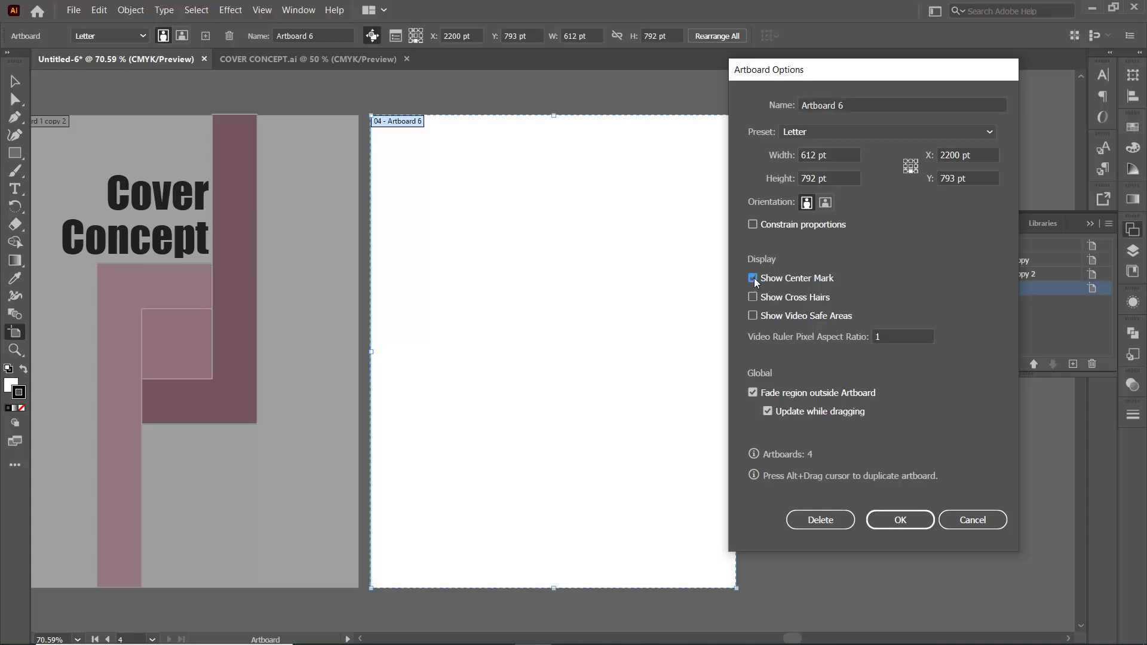
{"action": "left_click", "coordinate": [883, 520]}
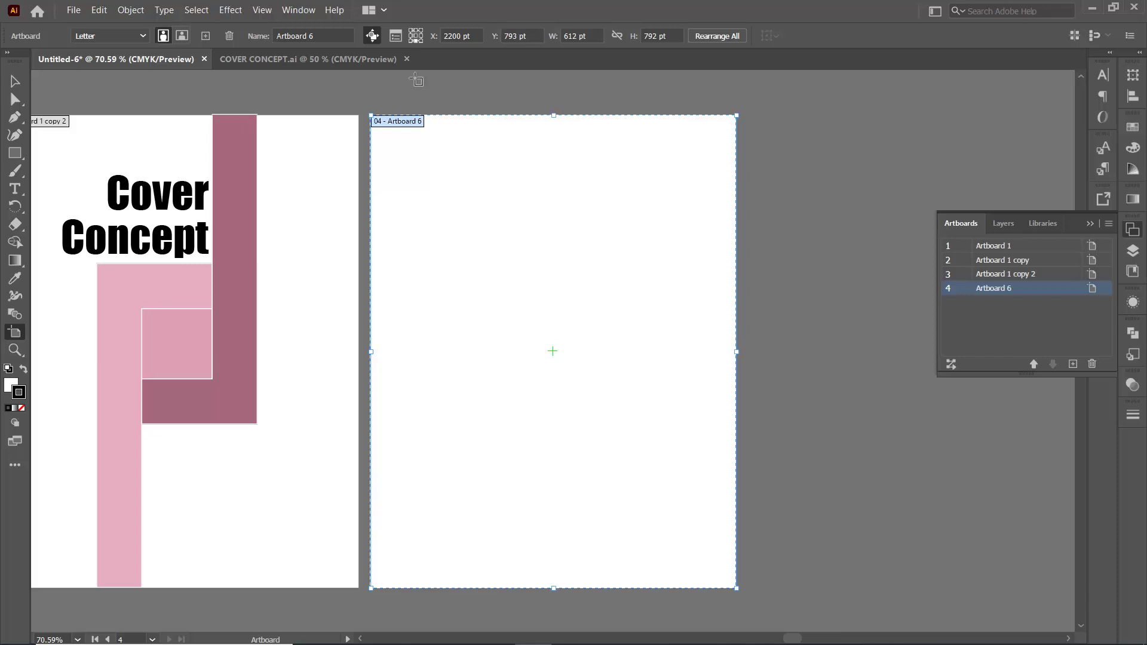
Reopen Artboard Options and cancel without changes
{"action": "left_click", "coordinate": [395, 37]}
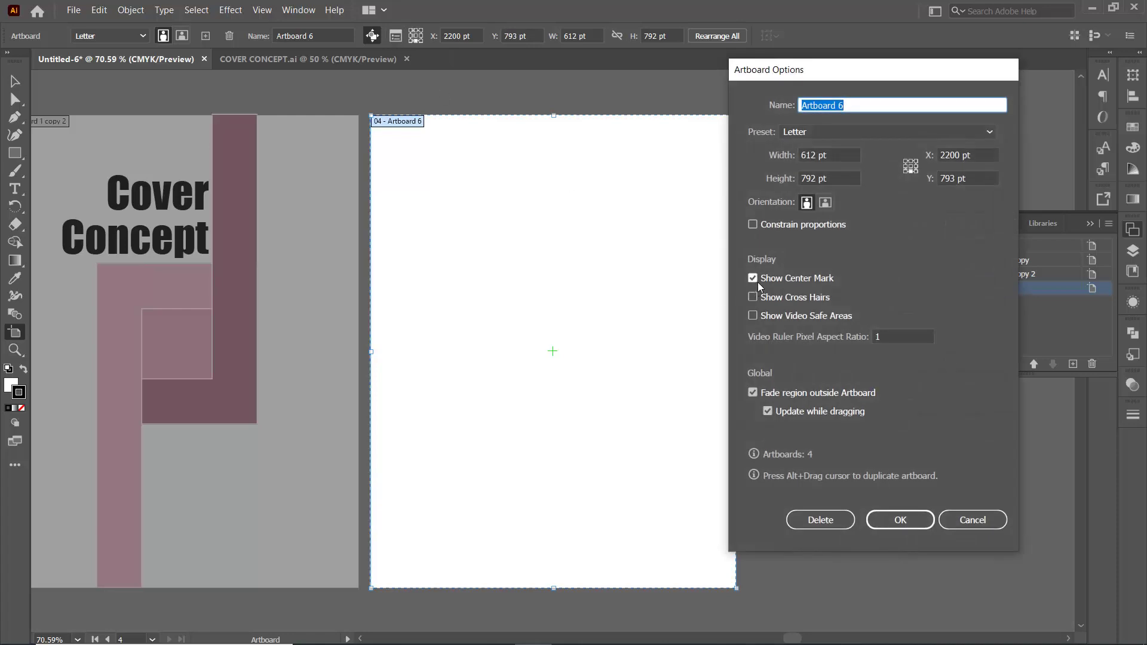
{"action": "left_click", "coordinate": [752, 278]}
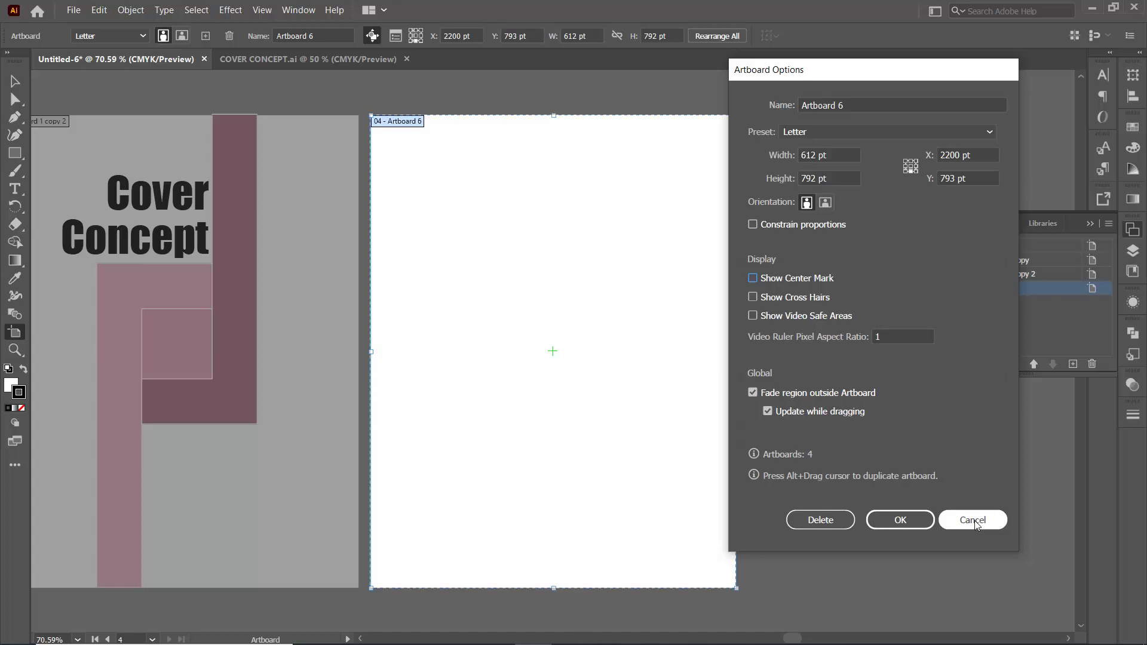
{"action": "left_click", "coordinate": [974, 520]}
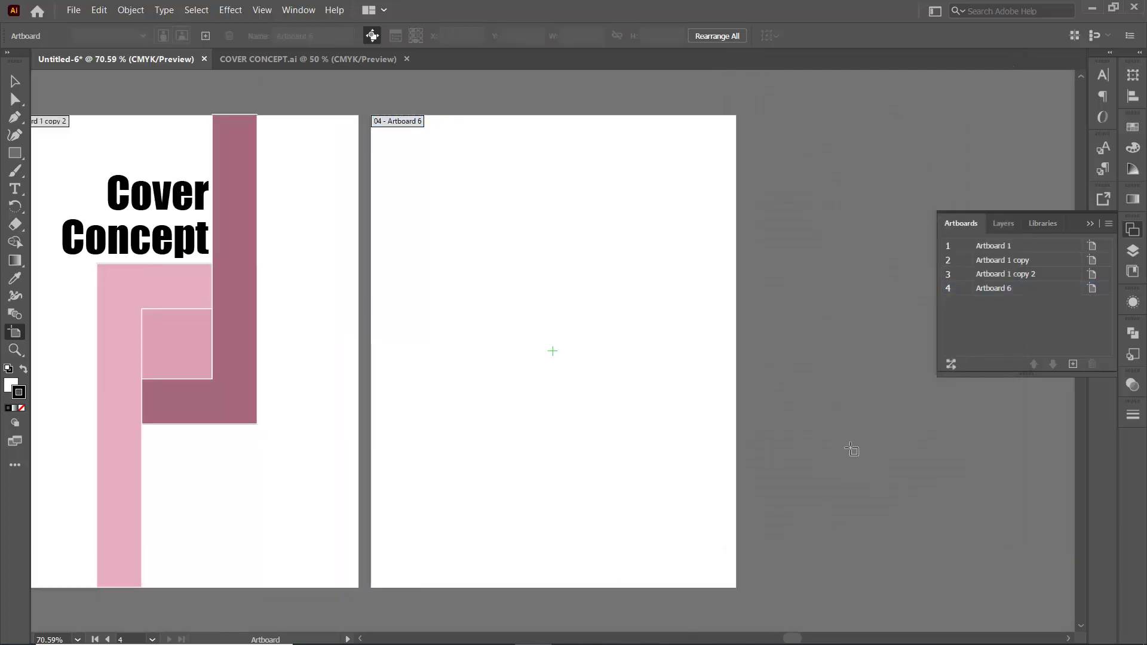
Create another new Letter-size document, Untitled-7
{"action": "key", "text": "v"}
{"action": "key", "text": "ctrl+n"}
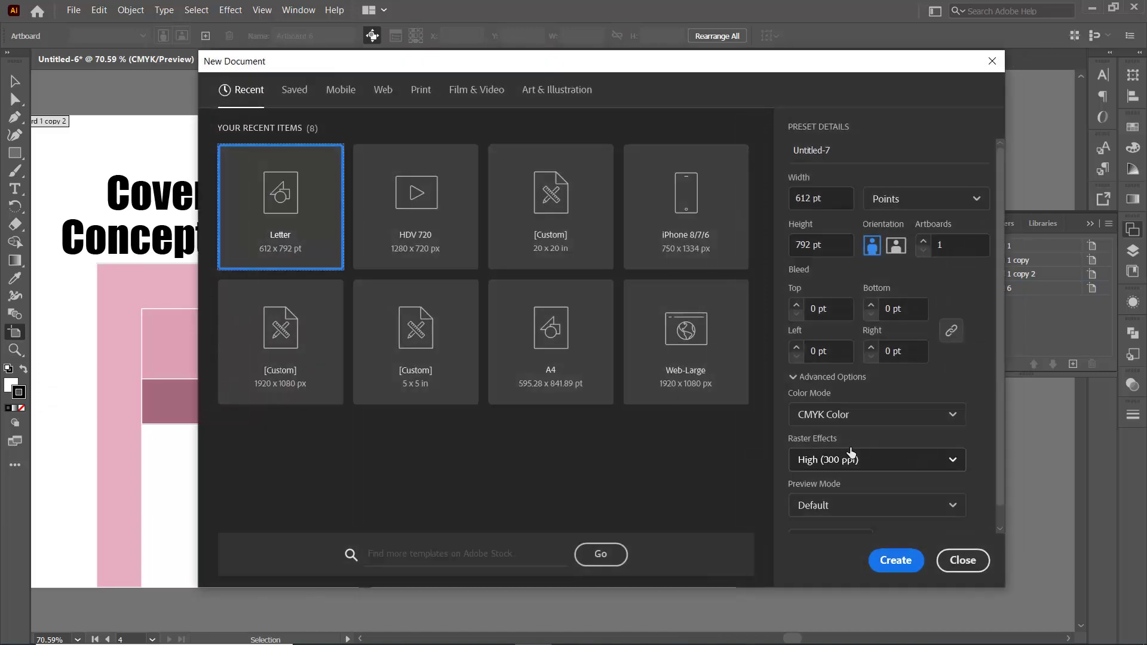
{"action": "left_click", "coordinate": [902, 572]}
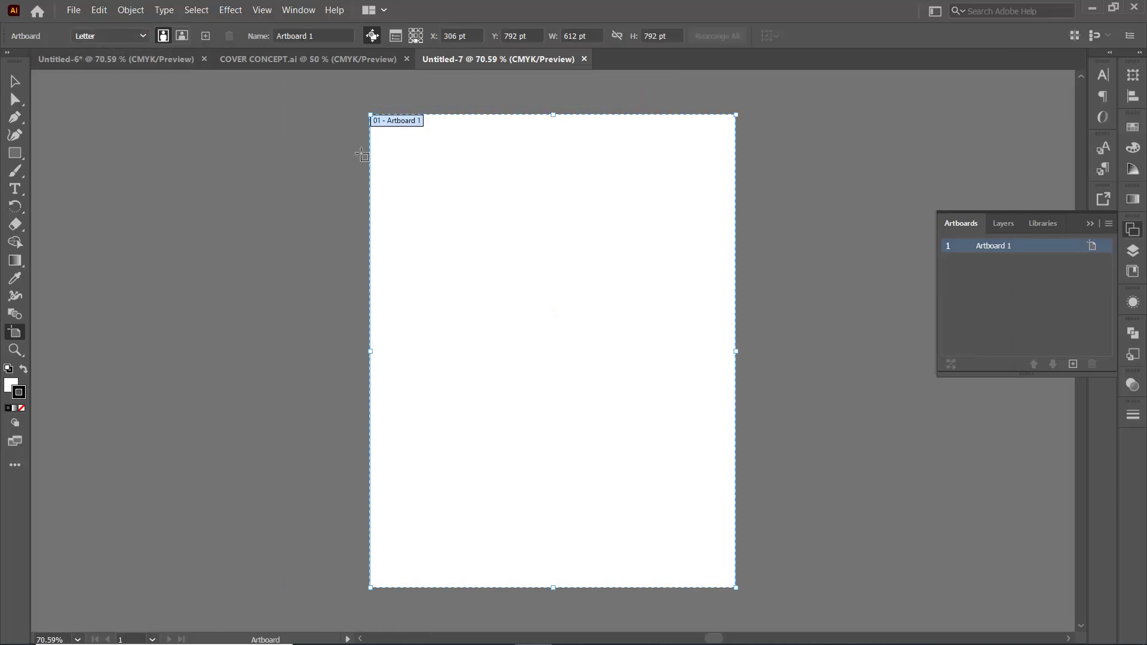
Set Untitled-7's artboard to the HDV 1080 preset in landscape, 1920 × 1080 pt
{"action": "left_click", "coordinate": [119, 38]}
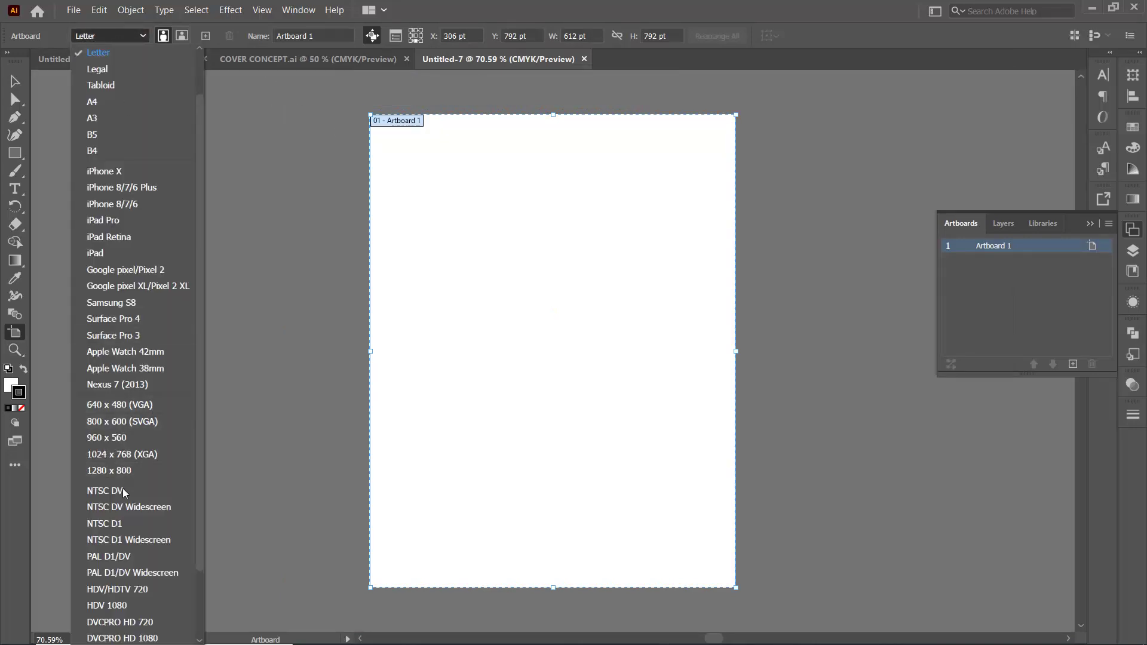
{"action": "scroll", "coordinate": [125, 490], "scroll_direction": "down", "scroll_amount": 2}
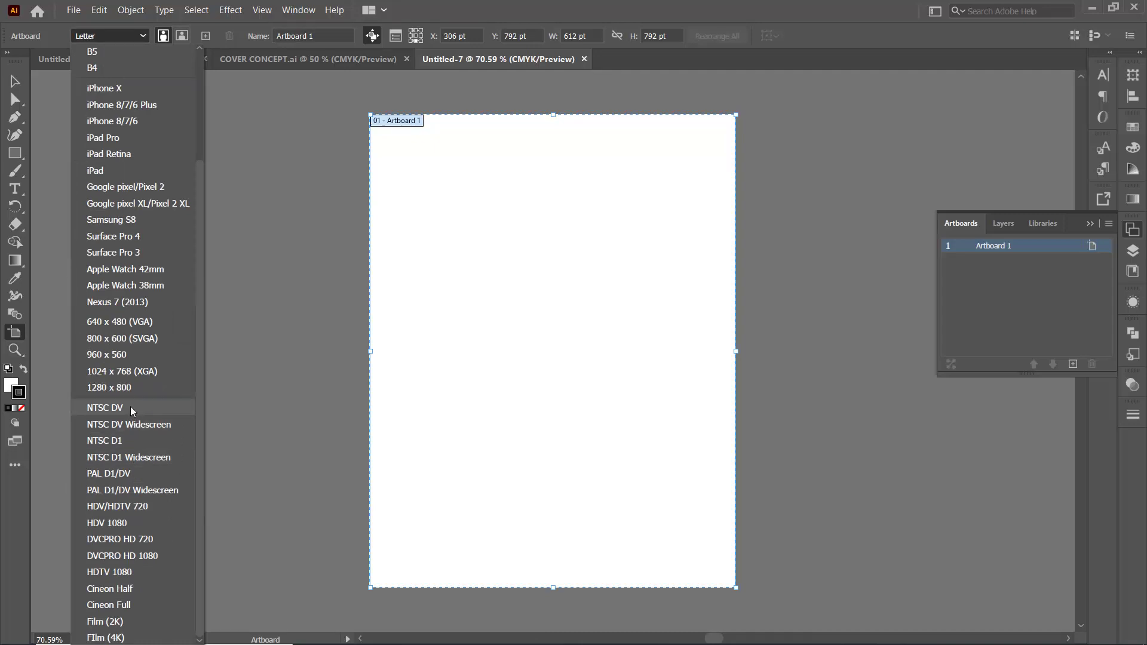
{"action": "left_click", "coordinate": [132, 523]}
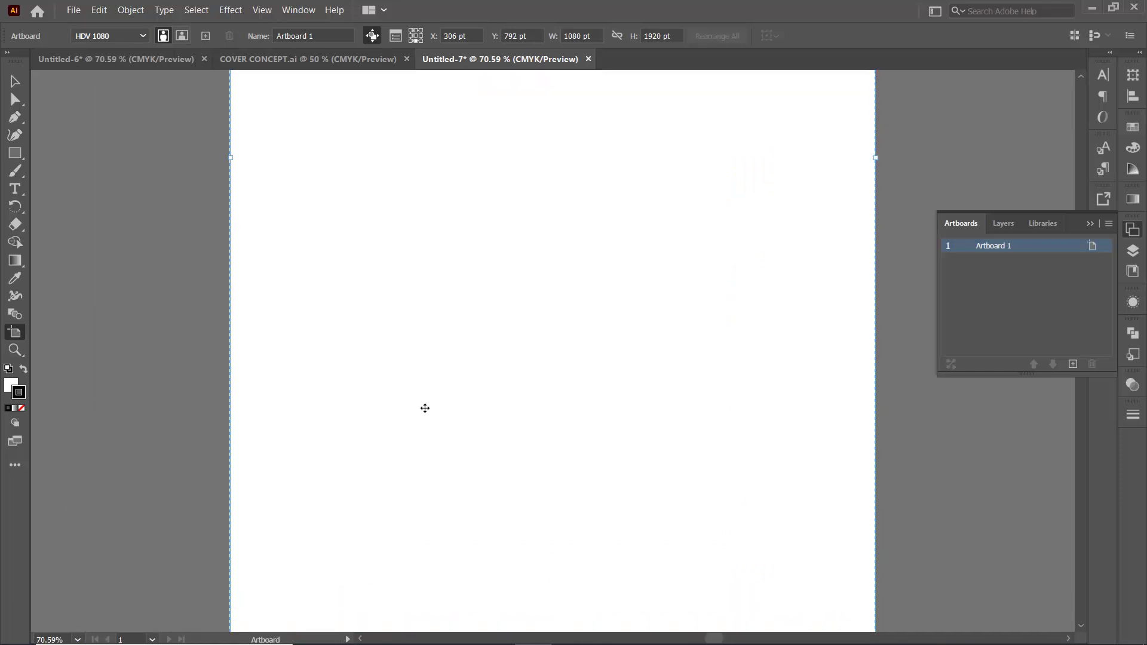
{"action": "key", "text": "ctrl+minus"}
{"action": "key", "text": "ctrl+minus"}
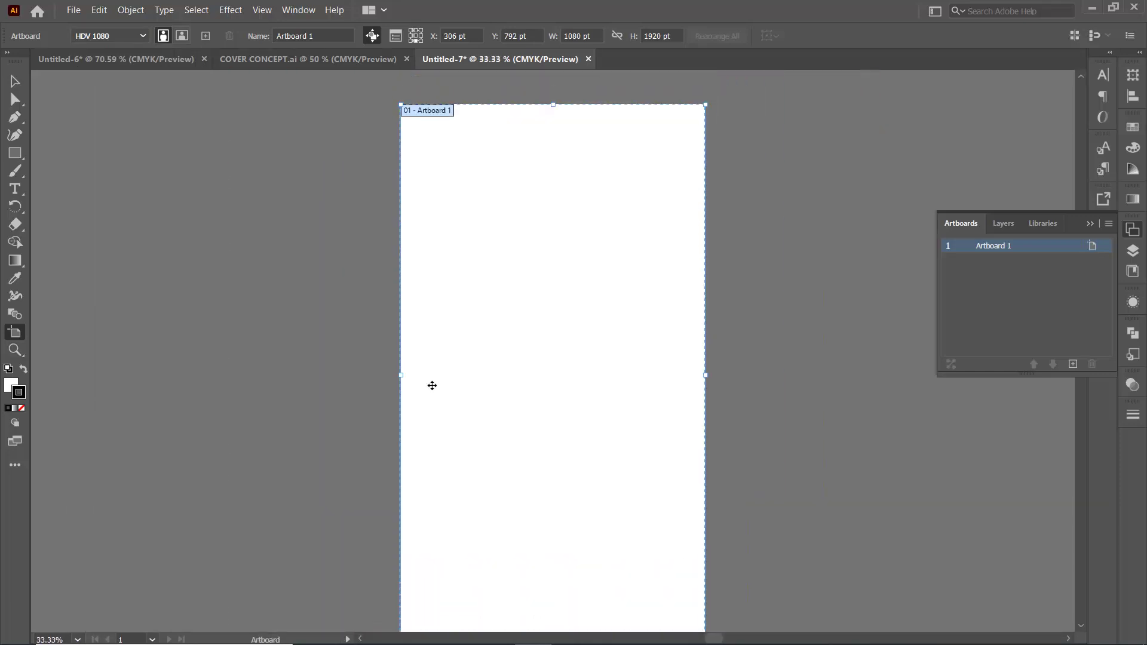
{"action": "left_click", "coordinate": [183, 38]}
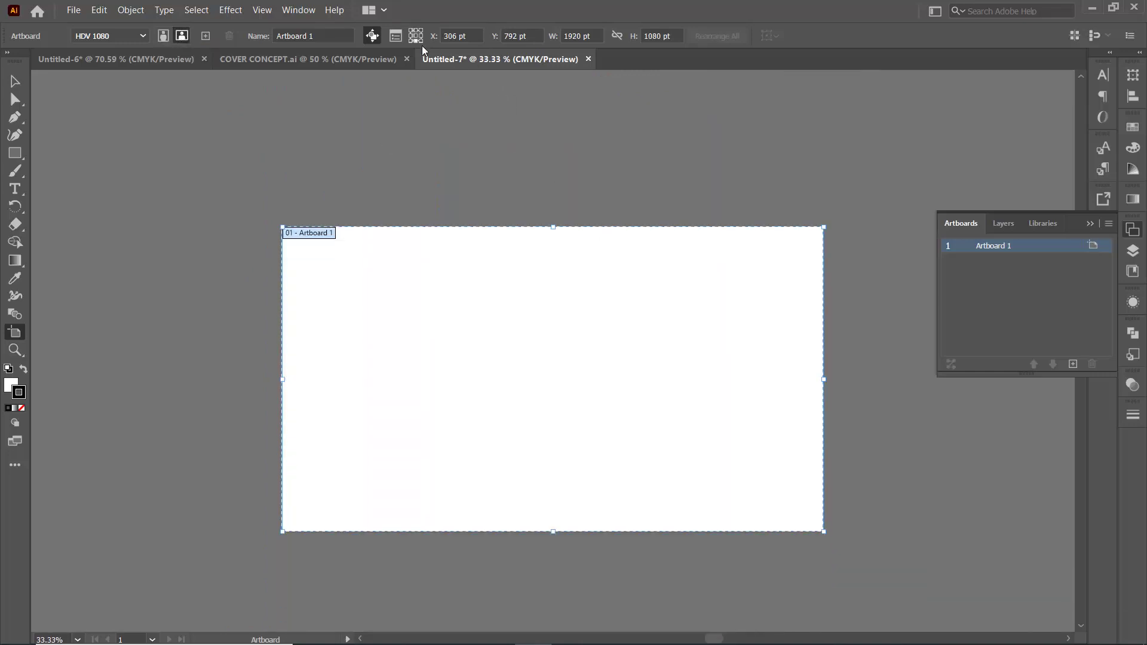
Turn on cross hairs and video safe areas in the artboard's options
{"action": "left_click", "coordinate": [395, 36]}
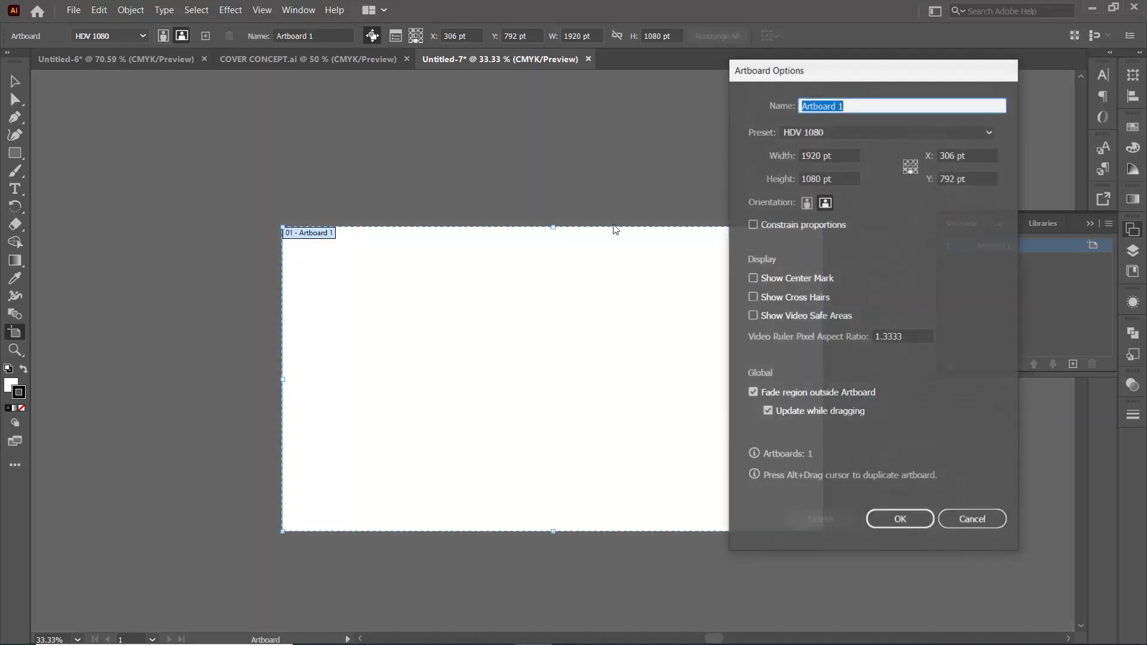
{"action": "left_click", "coordinate": [774, 298]}
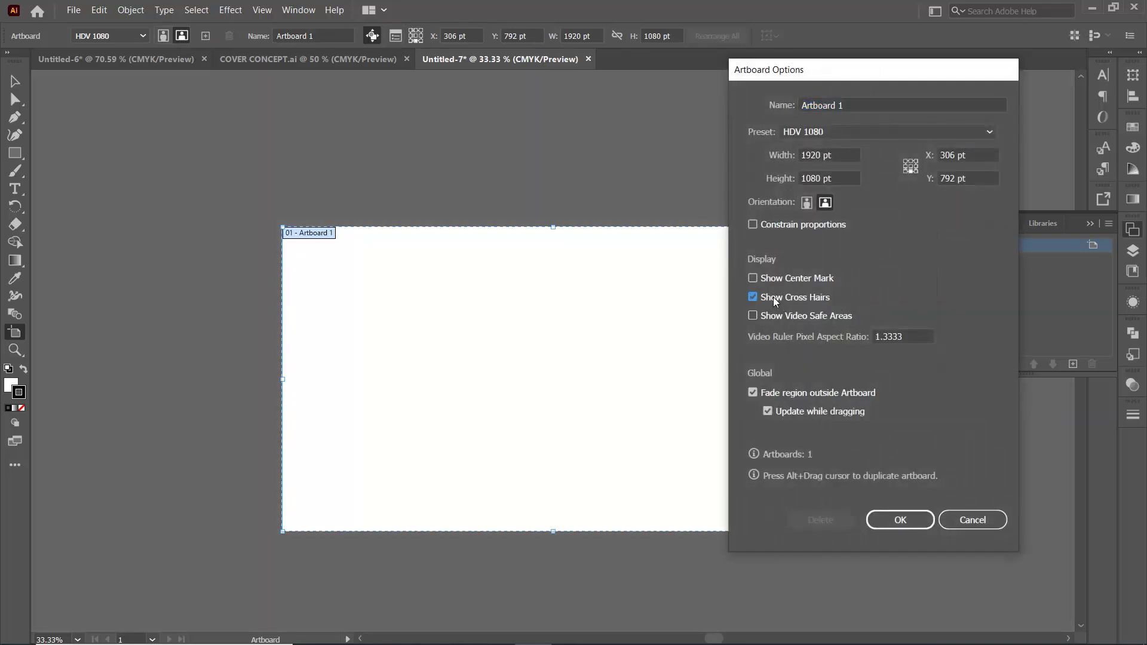
{"action": "left_click", "coordinate": [908, 518]}
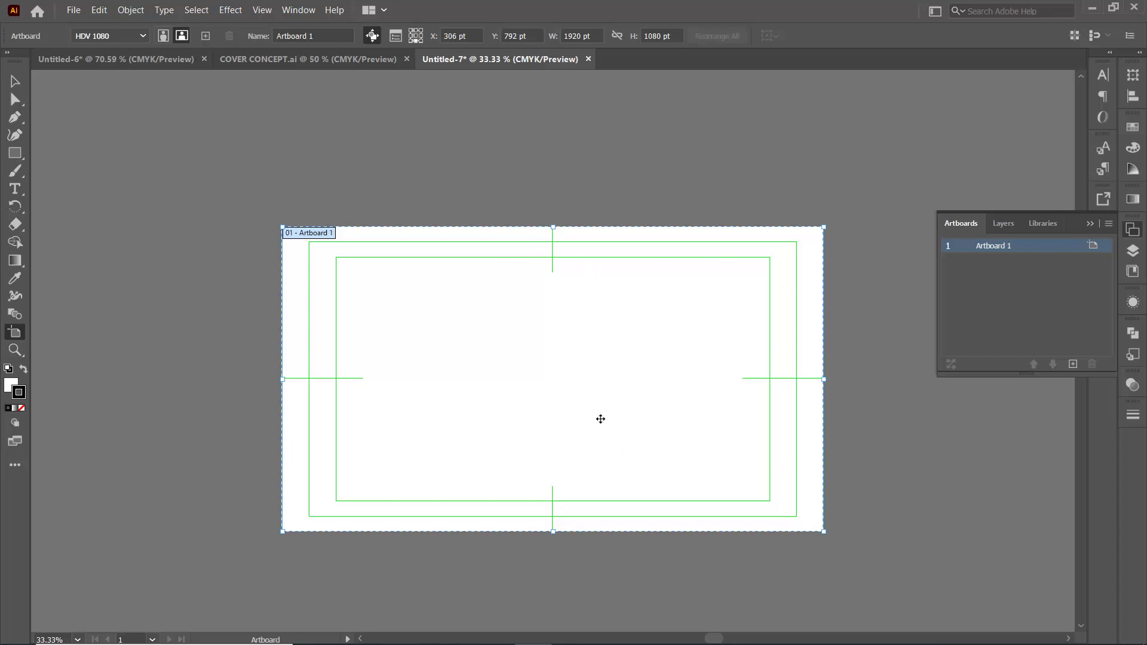
{"action": "left_click", "coordinate": [859, 405]}
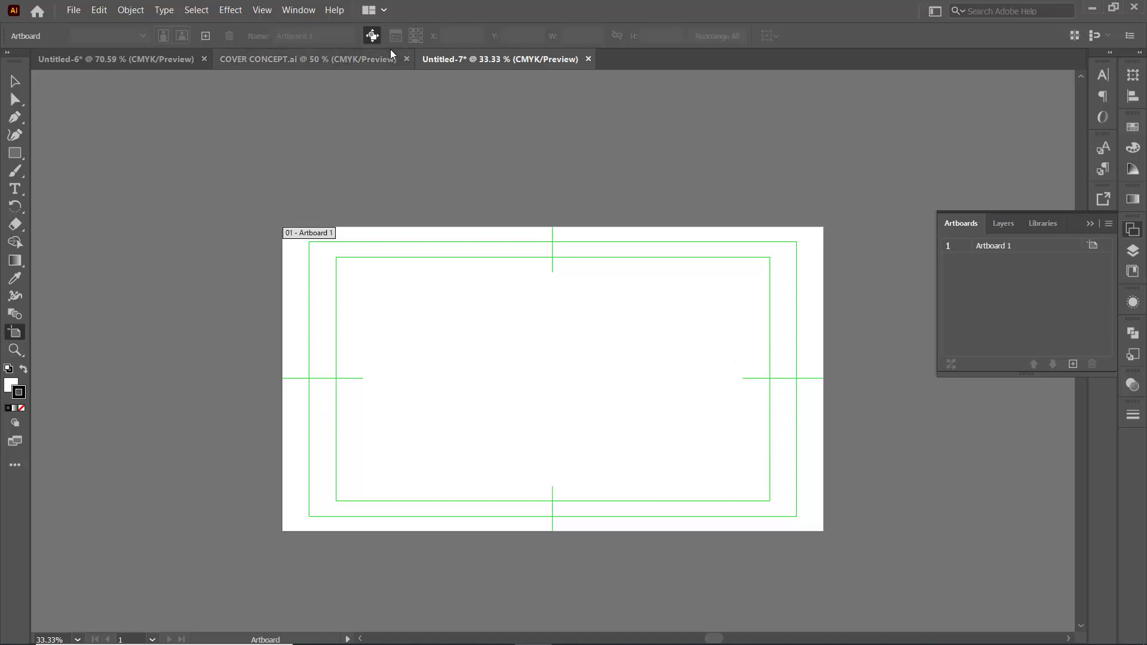
Dismiss Artboard Options unchanged and close the Untitled-7 document
{"action": "left_click", "coordinate": [538, 358]}
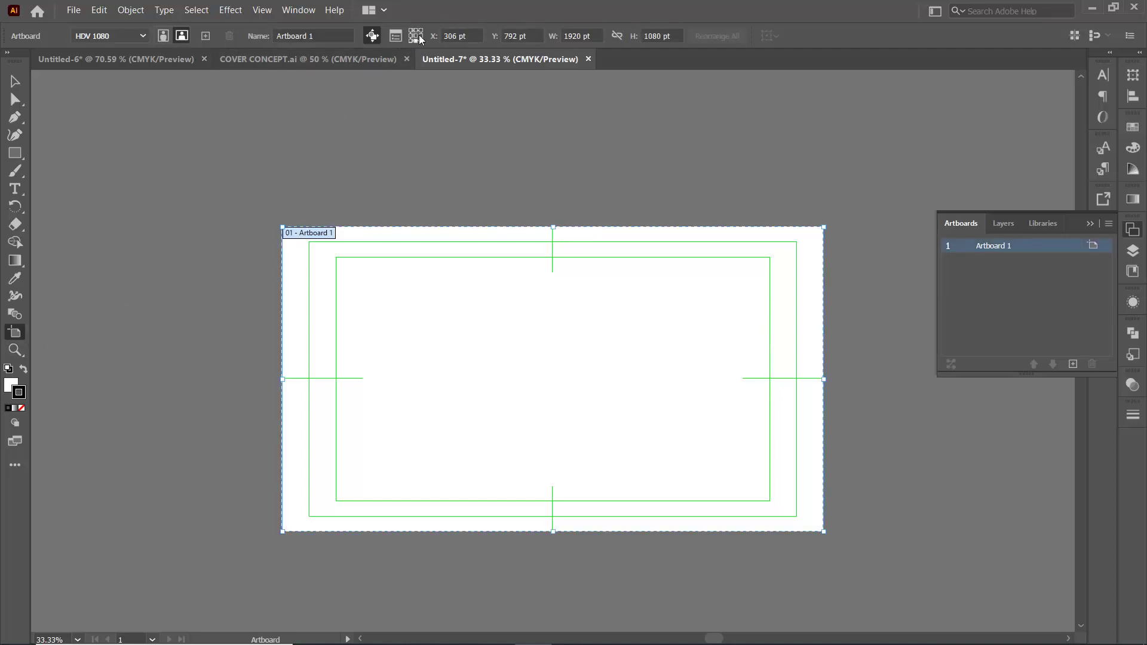
{"action": "left_click", "coordinate": [396, 36]}
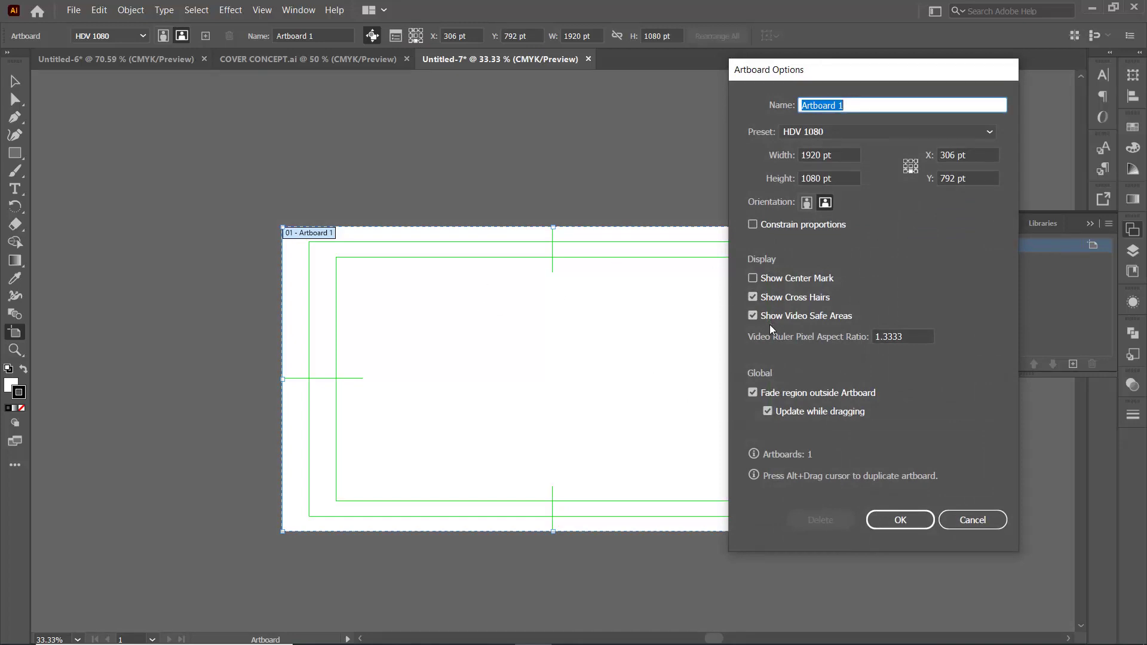
{"action": "left_click", "coordinate": [976, 521]}
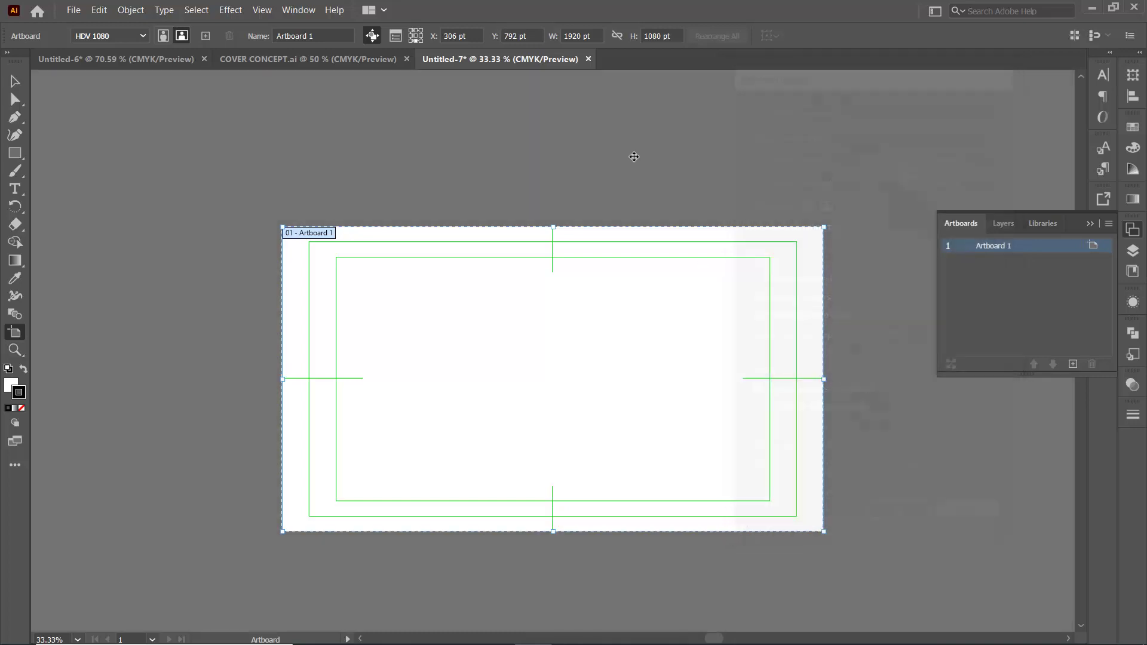
{"action": "left_click", "coordinate": [588, 58]}
Discard Untitled-7 without saving and select the artboard holding the cover design
{"action": "left_click", "coordinate": [651, 349]}
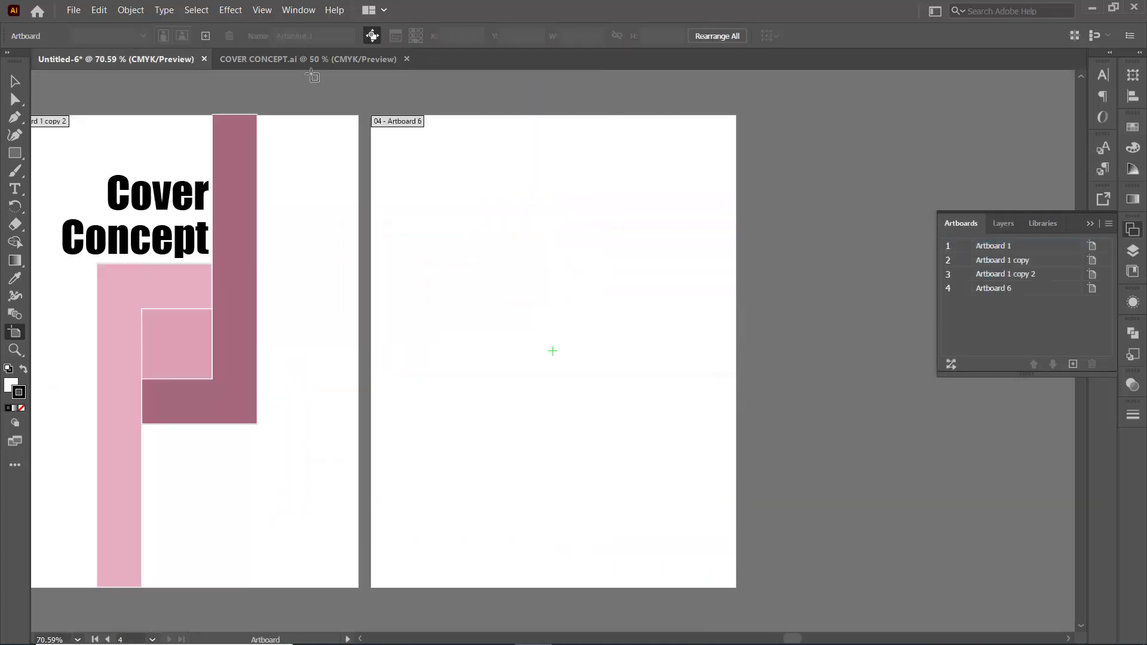
{"action": "mouse_move", "coordinate": [478, 302]}
{"action": "left_mouse_down"}
{"action": "mouse_move", "coordinate": [719, 312]}
{"action": "mouse_move", "coordinate": [596, 323]}
{"action": "mouse_move", "coordinate": [647, 347]}
{"action": "left_mouse_up"}
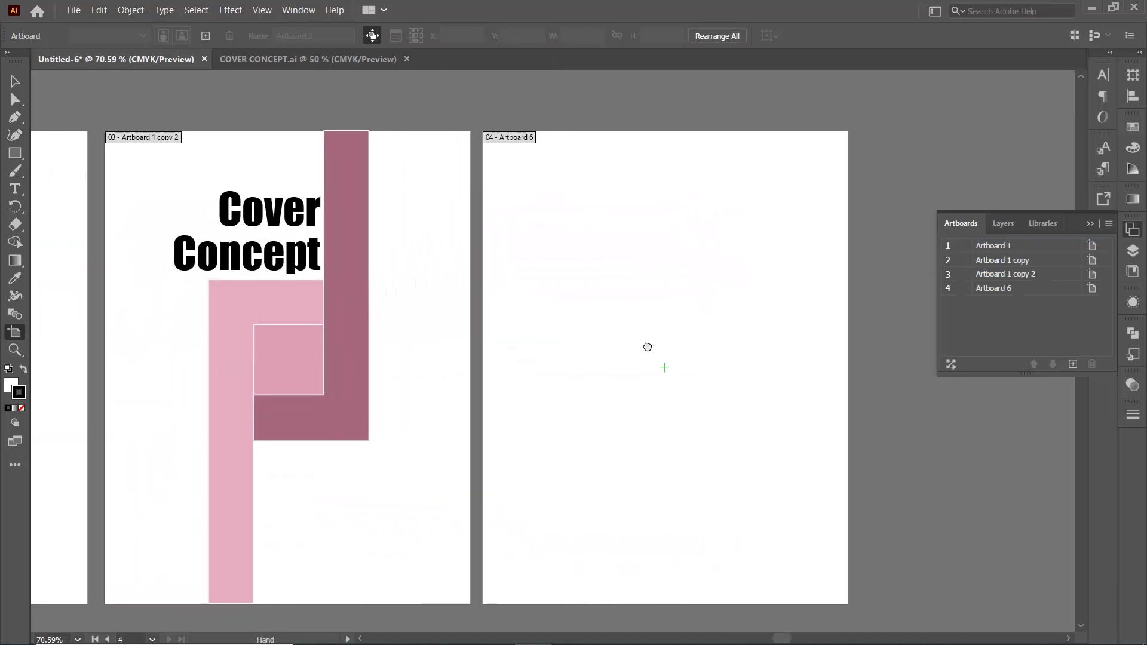
{"action": "left_click", "coordinate": [418, 209]}
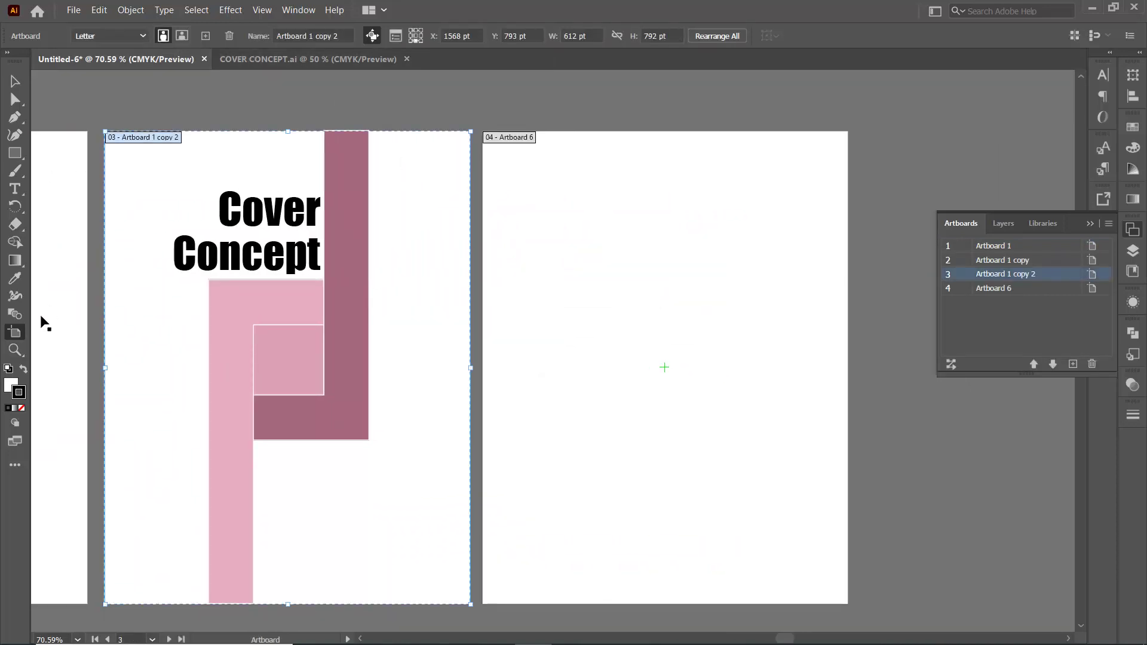
Add Artboard 7 around the pink artwork and open Artboard 6's options
{"action": "left_click", "coordinate": [332, 331]}
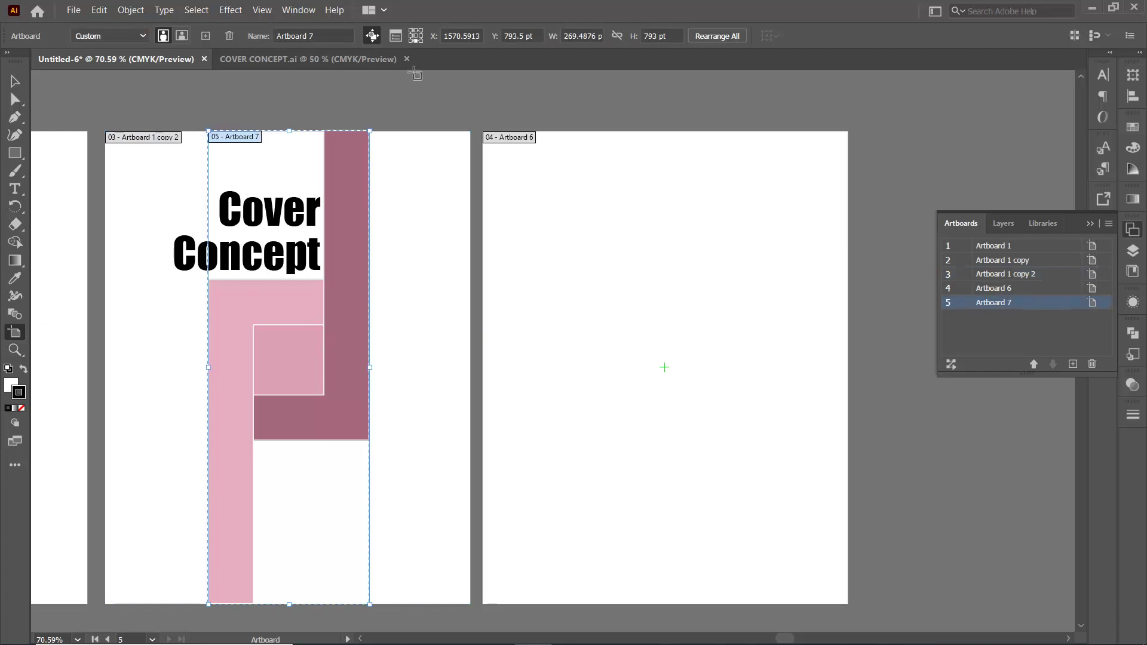
{"action": "left_click", "coordinate": [643, 314]}
{"action": "left_click", "coordinate": [395, 35]}
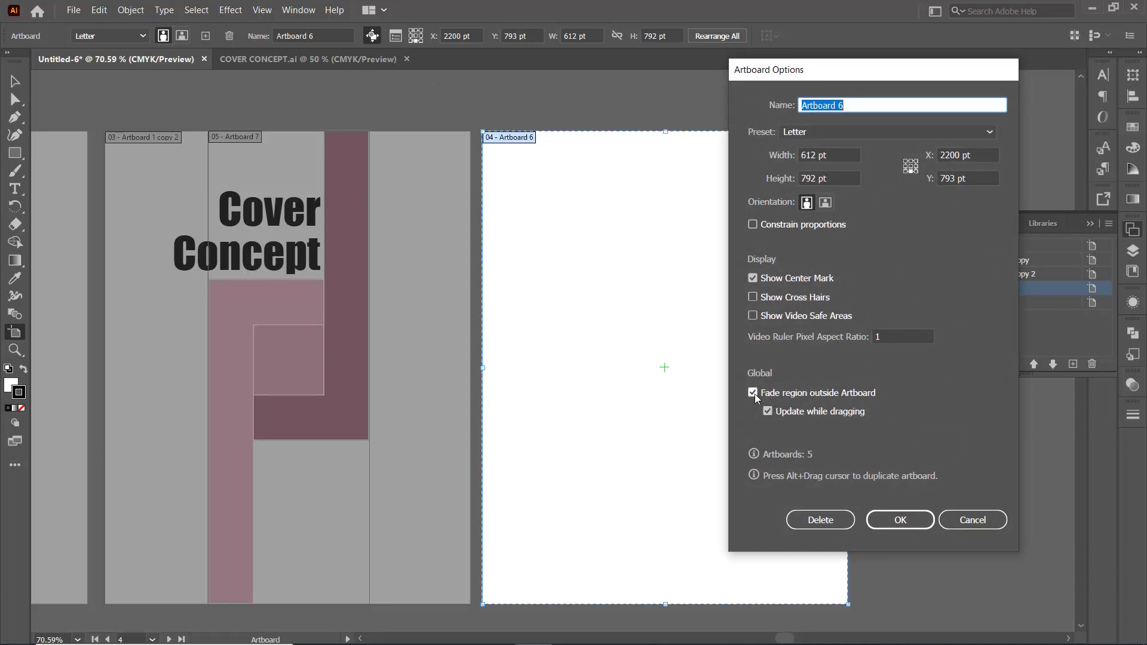
Turn Artboard 6's outside-artboard fade off and back on, then confirm its options
{"action": "left_click", "coordinate": [753, 393]}
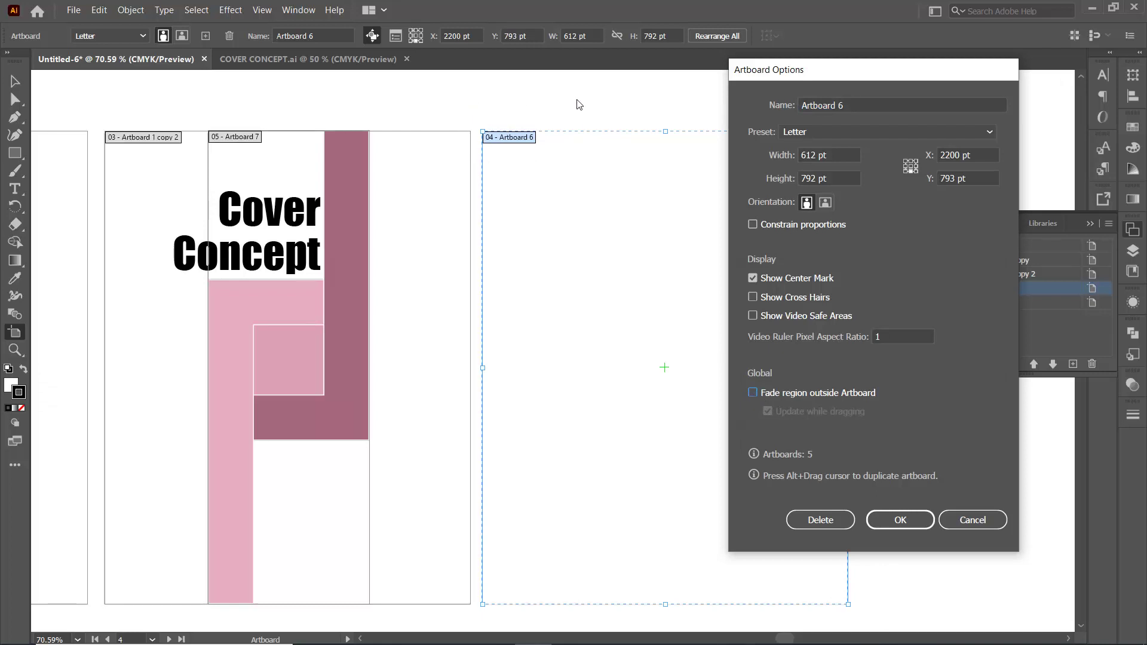
{"action": "left_click", "coordinate": [753, 392]}
{"action": "left_click", "coordinate": [753, 392]}
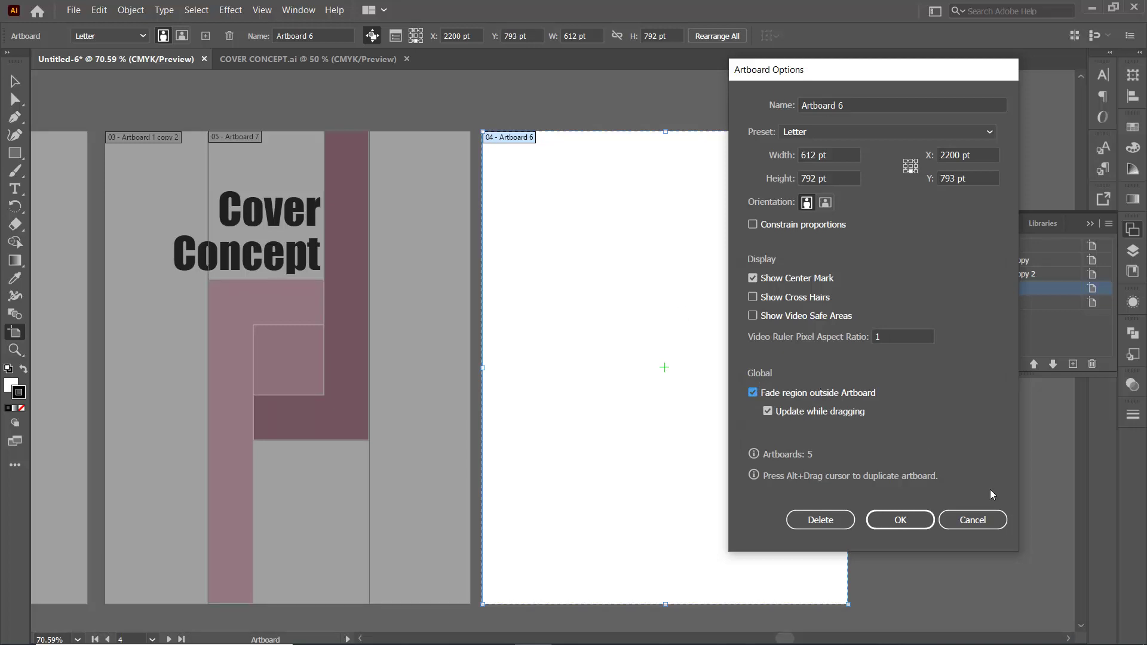
{"action": "left_click", "coordinate": [901, 521]}
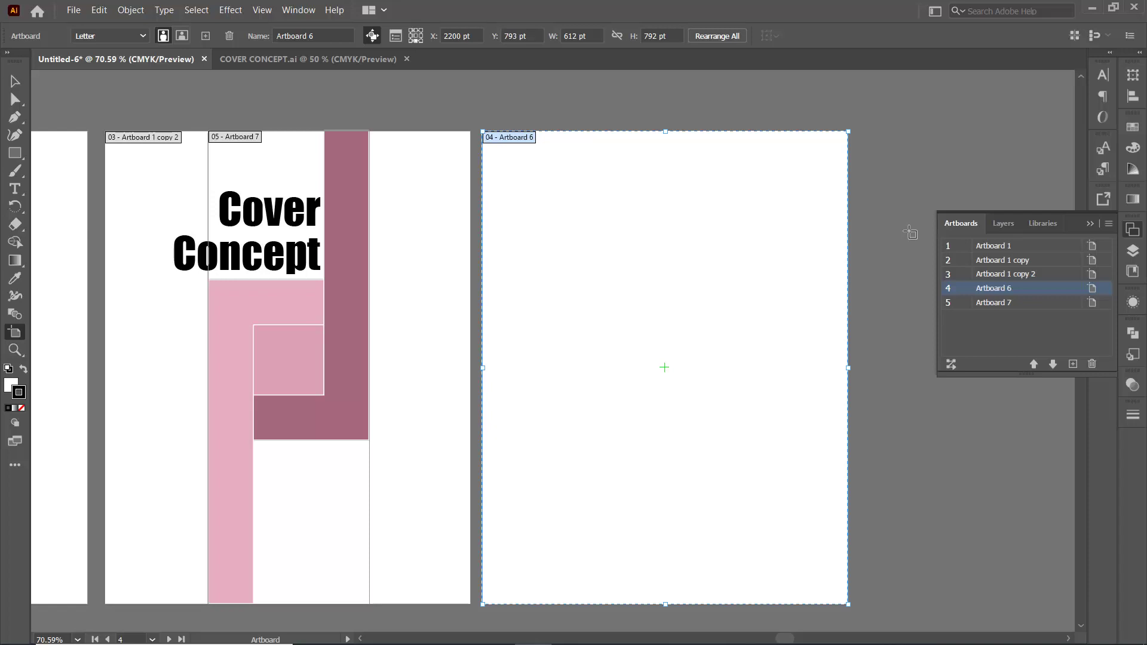
Delete artboards 2–5 in the Artboards panel, leaving Artboard 1
{"action": "key", "text": "ctrl+minus"}
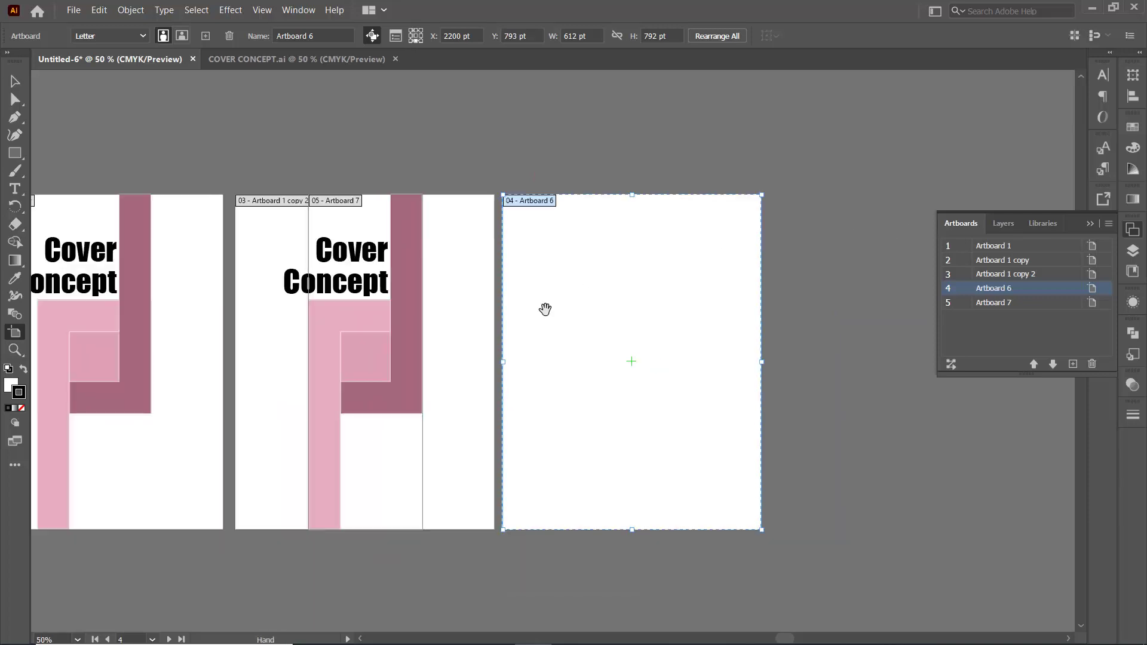
{"action": "left_click_drag", "start_coordinate": [270, 345], "coordinate": [555, 317]}
{"action": "scroll", "coordinate": [677, 326], "scroll_direction": "right", "scroll_amount": 3}
{"action": "scroll", "coordinate": [750, 351], "scroll_direction": "right", "scroll_amount": 1}
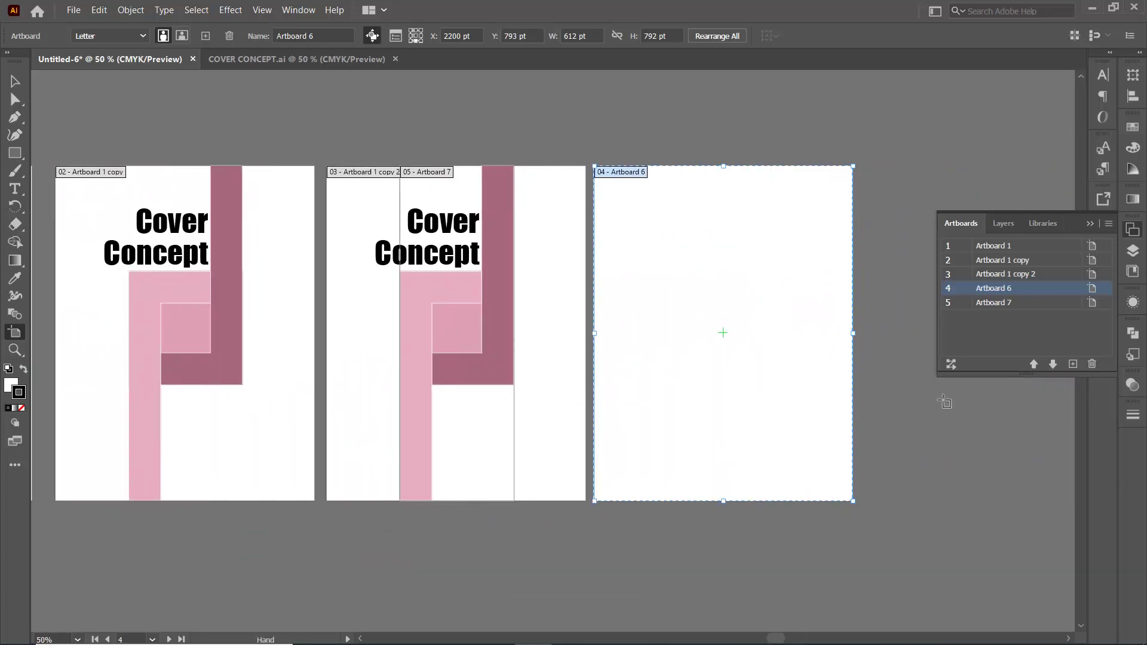
{"action": "left_click", "coordinate": [980, 303]}
{"action": "left_click", "coordinate": [997, 261], "text": "shift"}
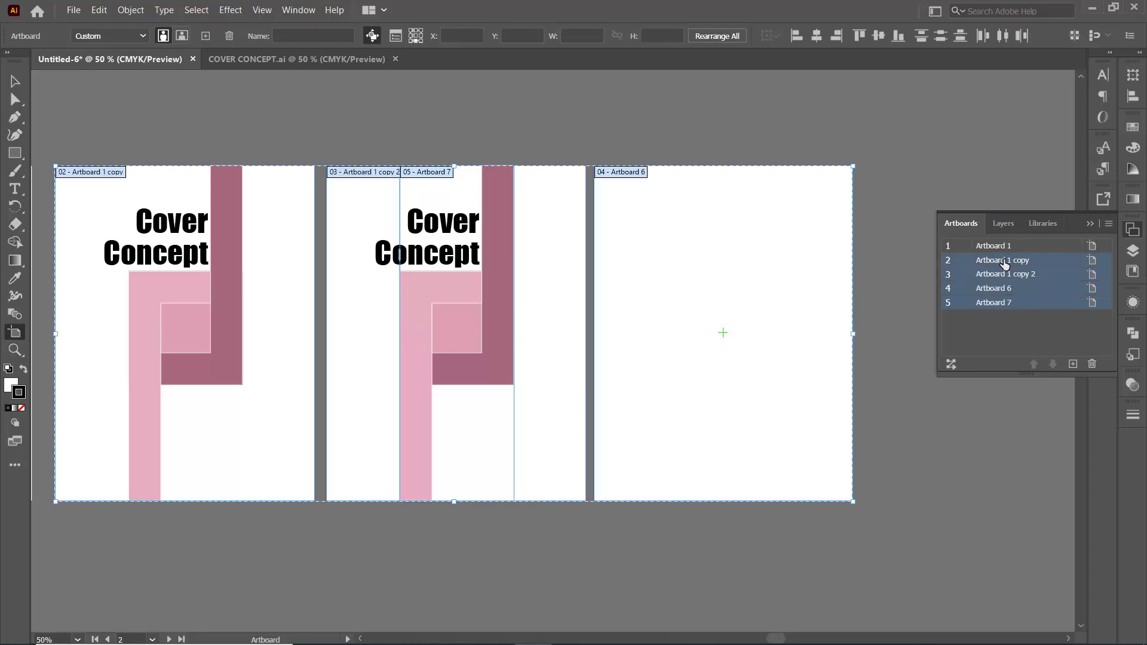
{"action": "left_click", "coordinate": [1092, 364]}
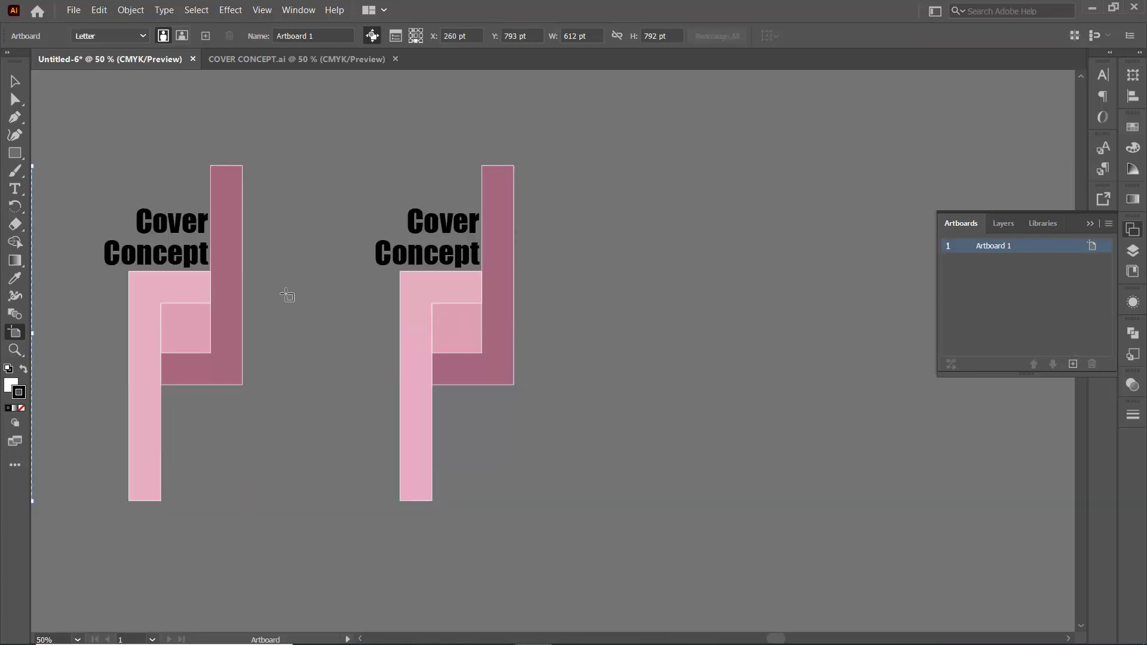
Marquee-select and delete the two leftover artwork copies beside Artboard 1
{"action": "left_click_drag", "start_coordinate": [287, 294], "coordinate": [682, 289]}
{"action": "key", "text": "Escape"}
{"action": "left_click_drag", "start_coordinate": [953, 451], "coordinate": [957, 461]}
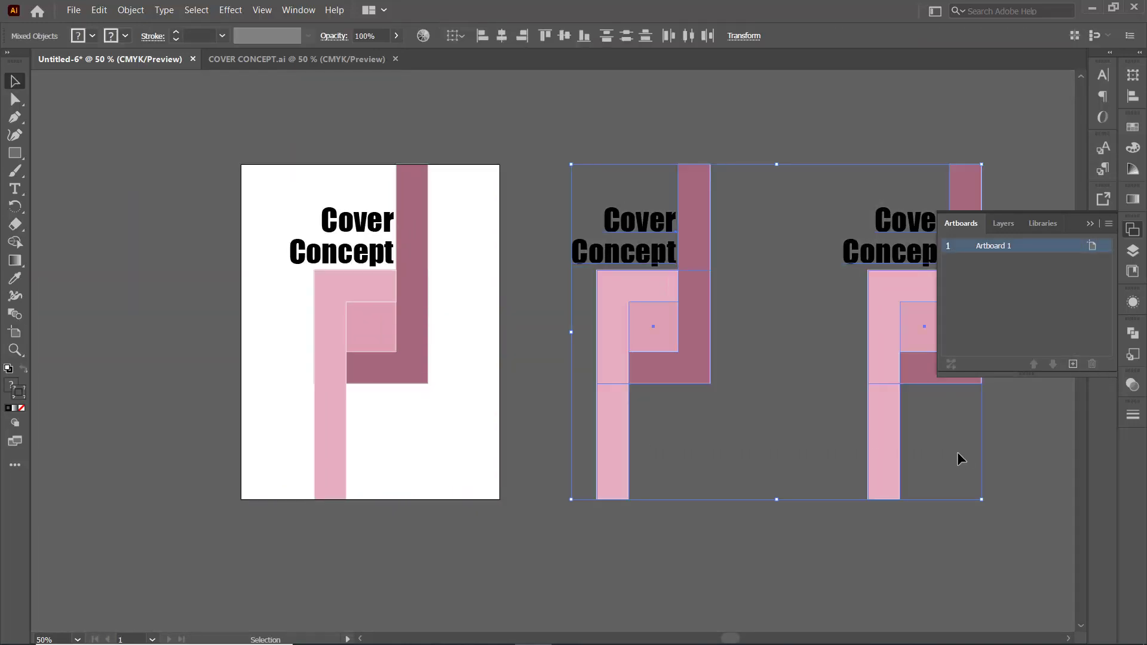
{"action": "key", "text": "Delete"}
{"action": "left_click_drag", "start_coordinate": [525, 335], "coordinate": [604, 338]}
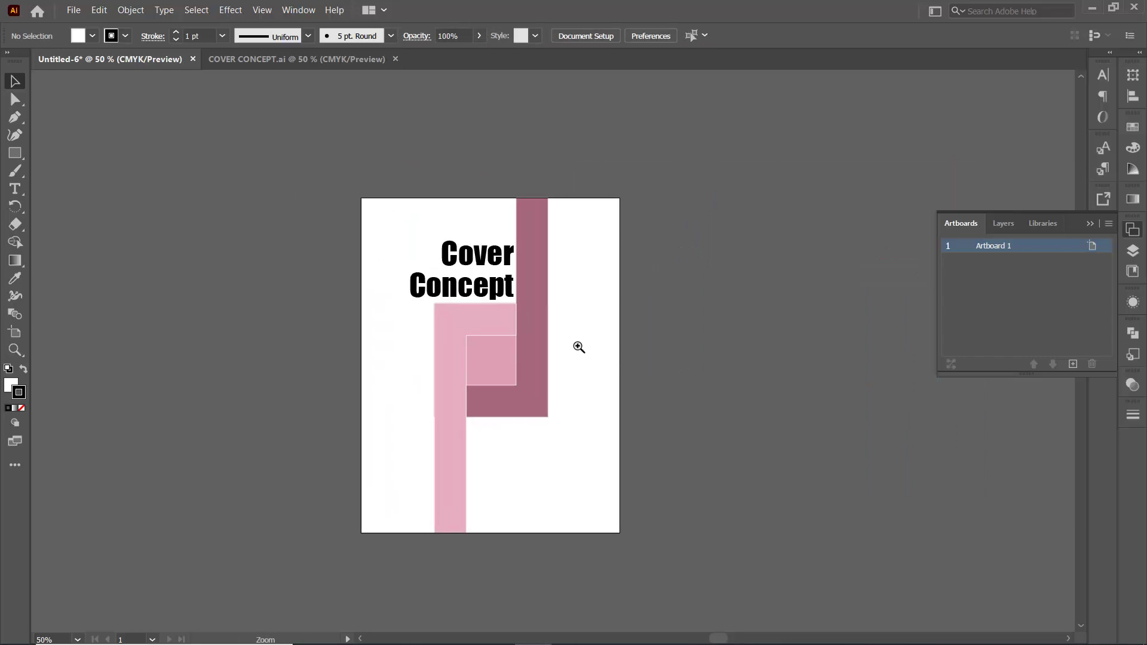
{"action": "scroll", "coordinate": [582, 352], "scroll_direction": "up", "scroll_amount": 3}
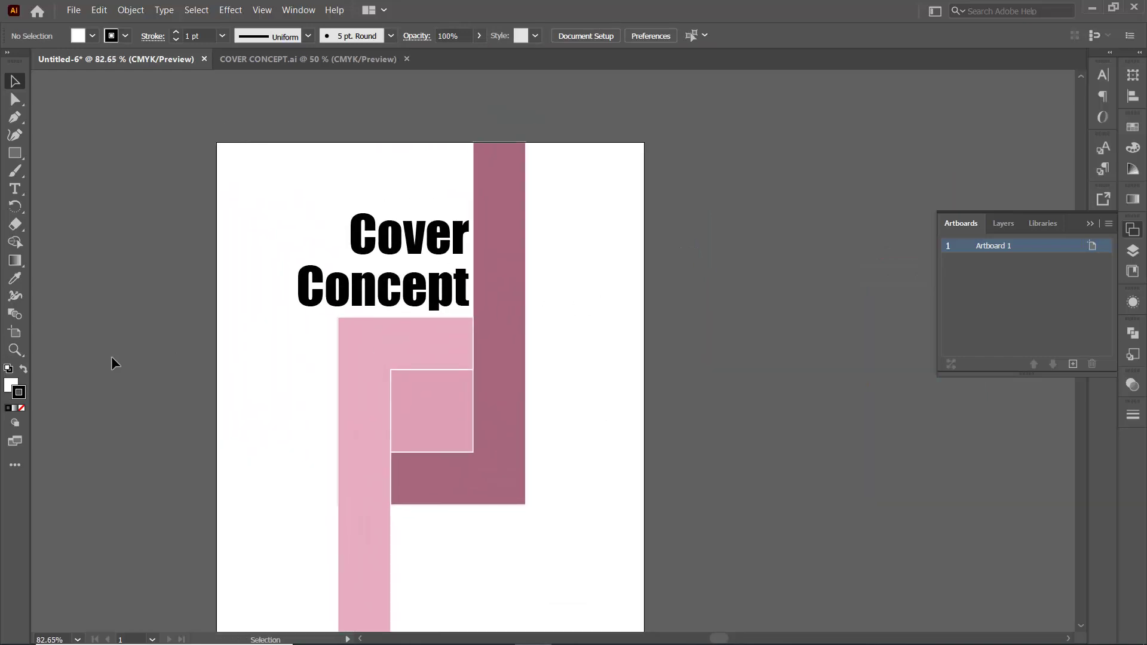
Return to the Artboard tool and begin editing Artboard 1's X position
{"action": "left_click", "coordinate": [15, 332]}
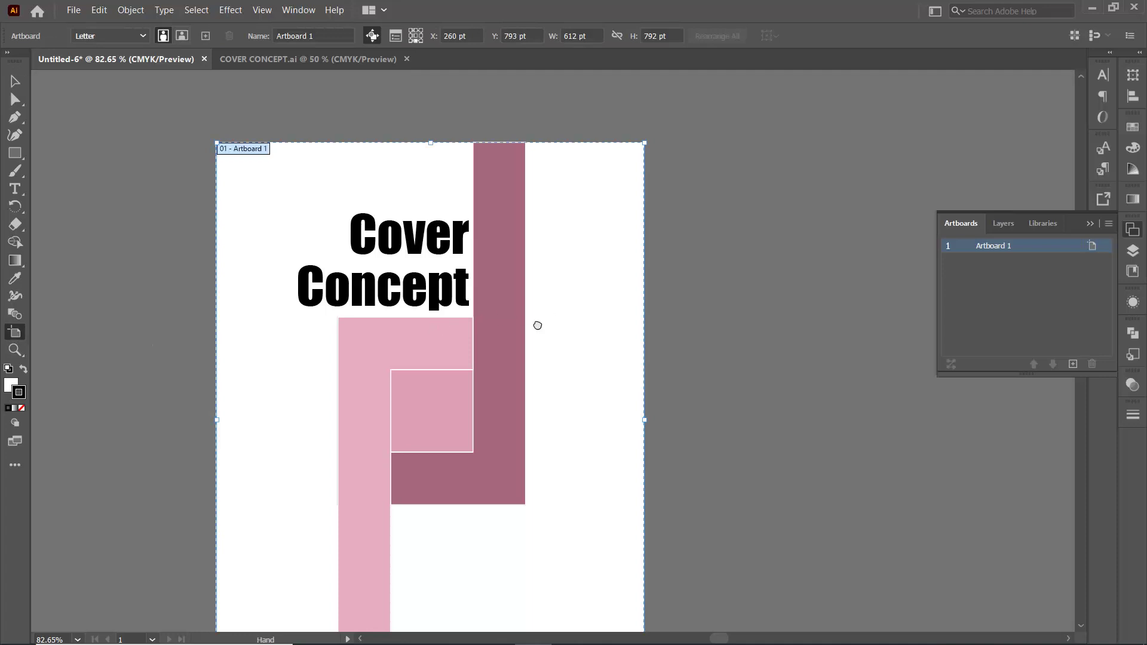
{"action": "left_click_drag", "start_coordinate": [537, 327], "coordinate": [463, 340]}
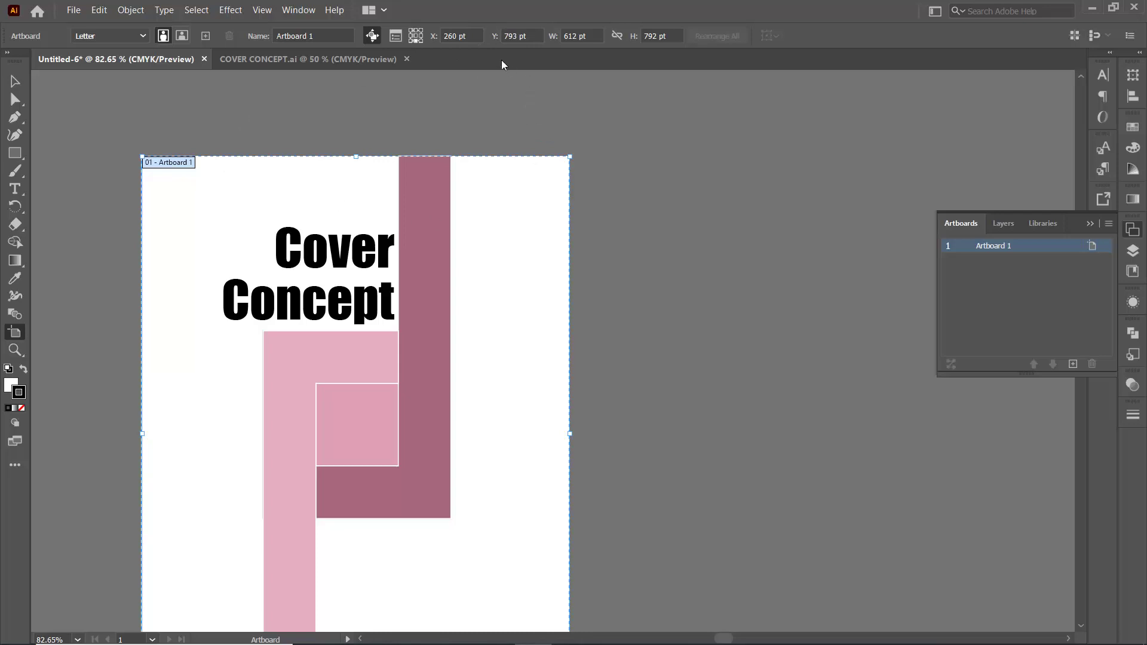
{"action": "double_click", "coordinate": [463, 35]}
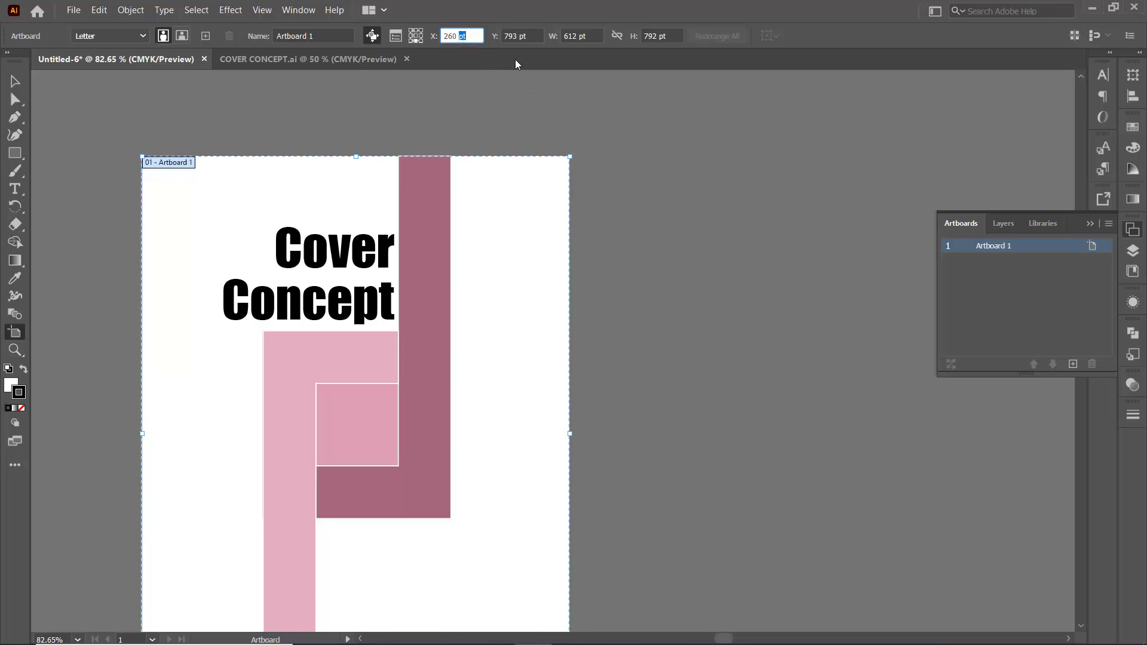
Add a blank Letter-size Artboard 8 with a centre reference point, and show rulers
{"action": "left_click", "coordinate": [1073, 364]}
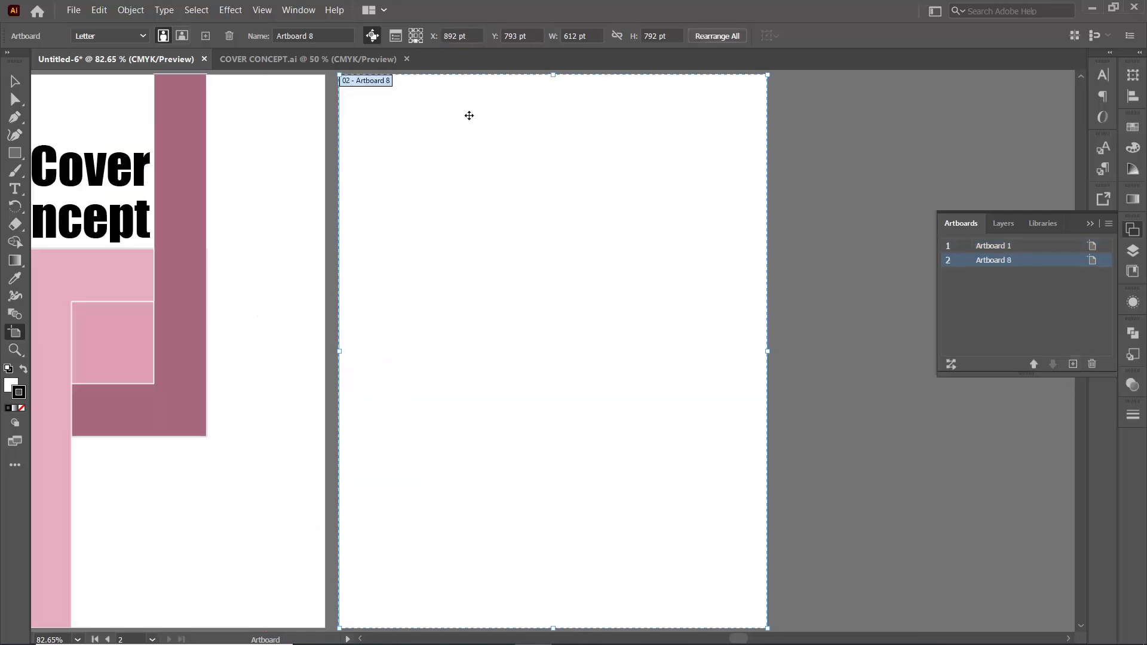
{"action": "left_click", "coordinate": [416, 36]}
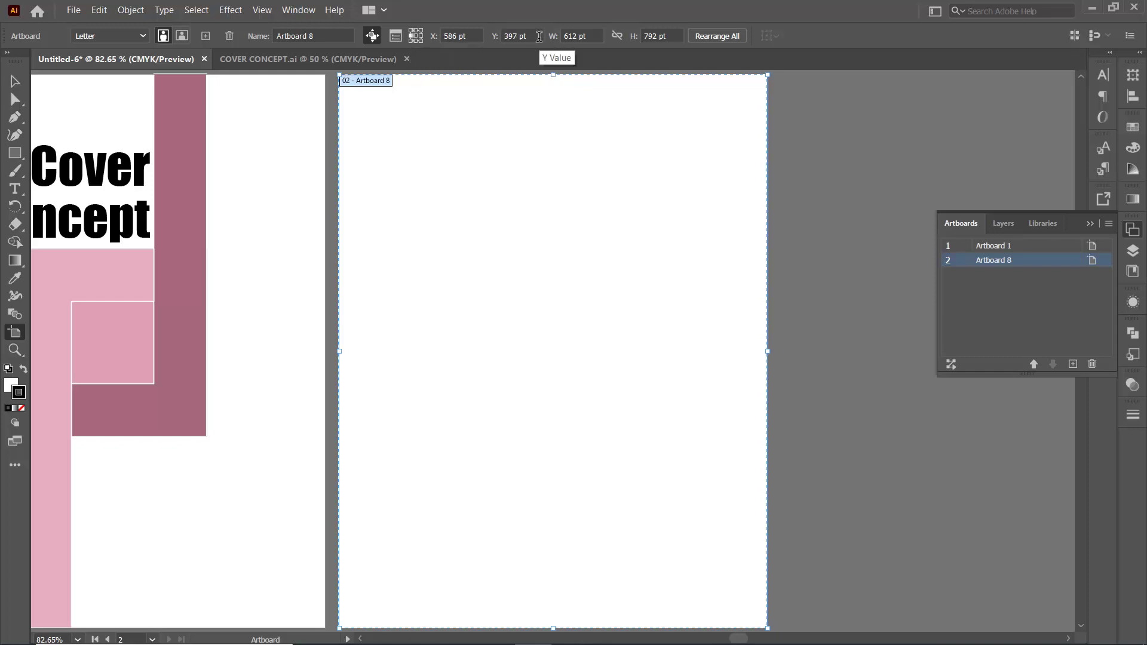
{"action": "scroll", "coordinate": [586, 90], "scroll_direction": "up", "scroll_amount": 2}
{"action": "scroll", "coordinate": [537, 74], "scroll_direction": "up", "scroll_amount": 1}
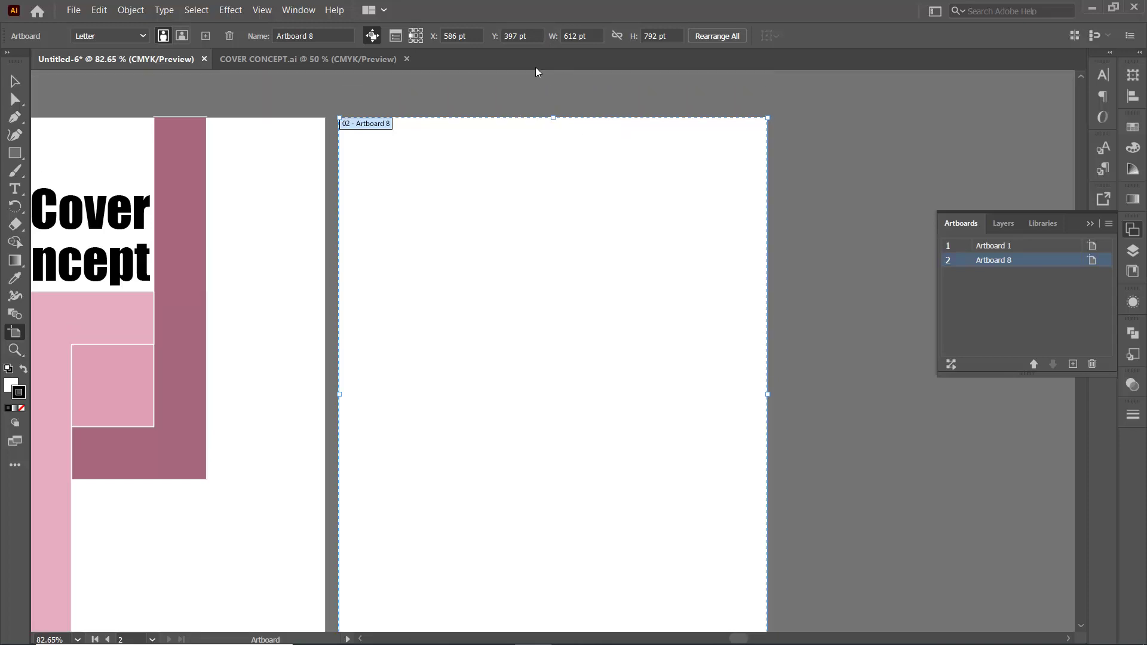
{"action": "key", "text": "ctrl"}
{"action": "key", "text": "ctrl+r"}
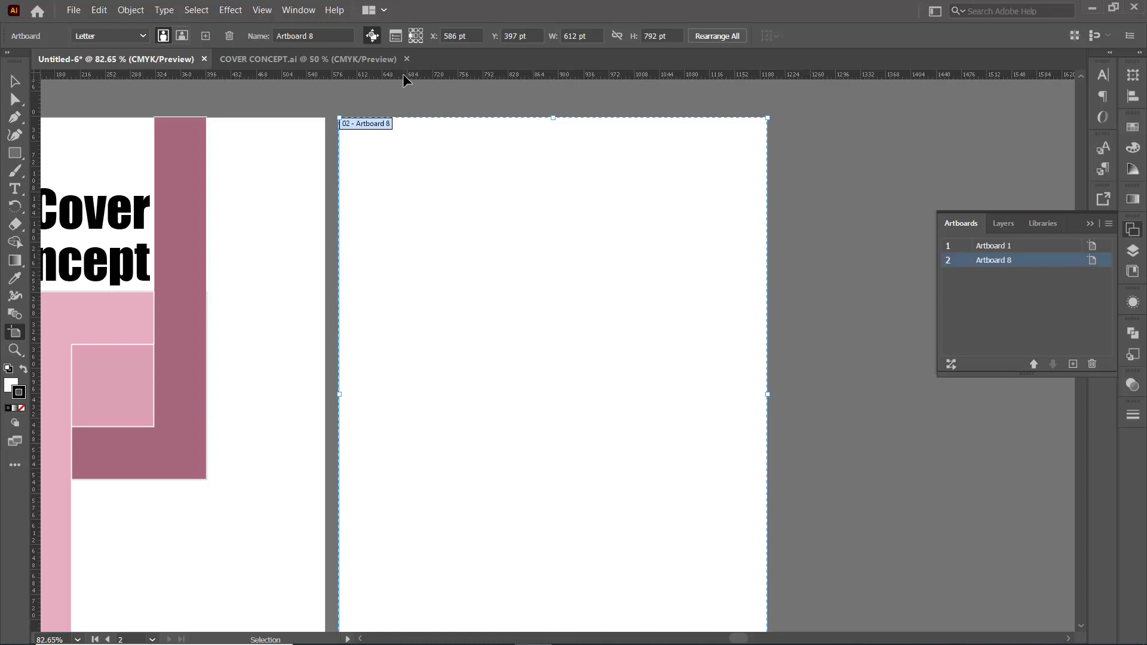
Switch ruler units to inches and set Artboard 8's width to 9 in
{"action": "right_click", "coordinate": [404, 76]}
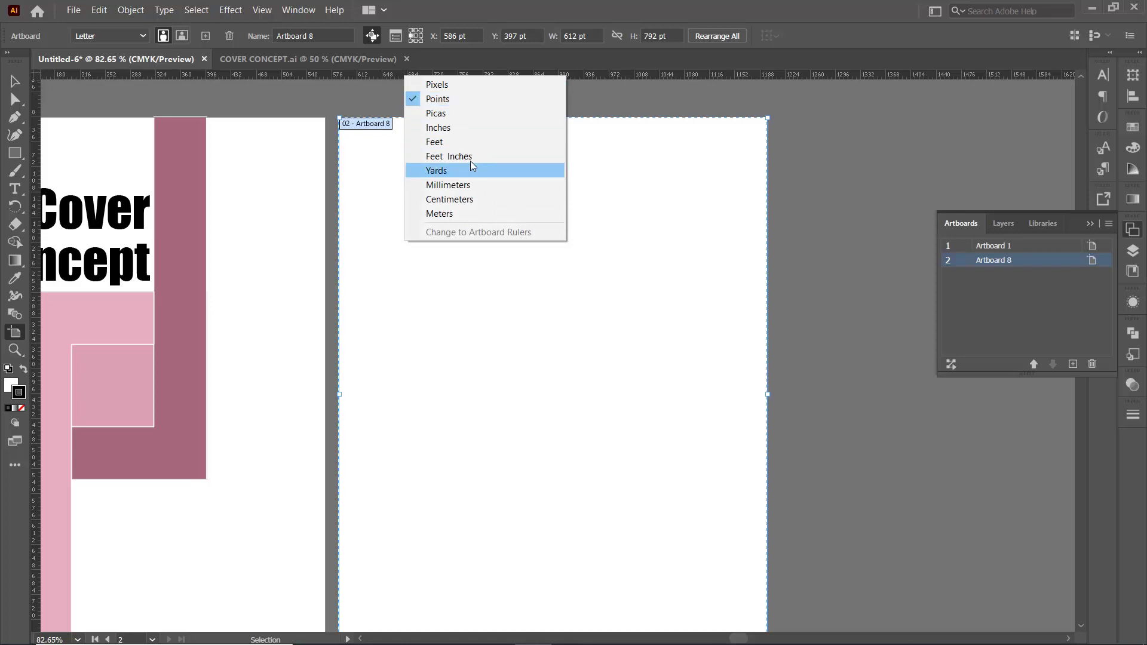
{"action": "left_click", "coordinate": [472, 129]}
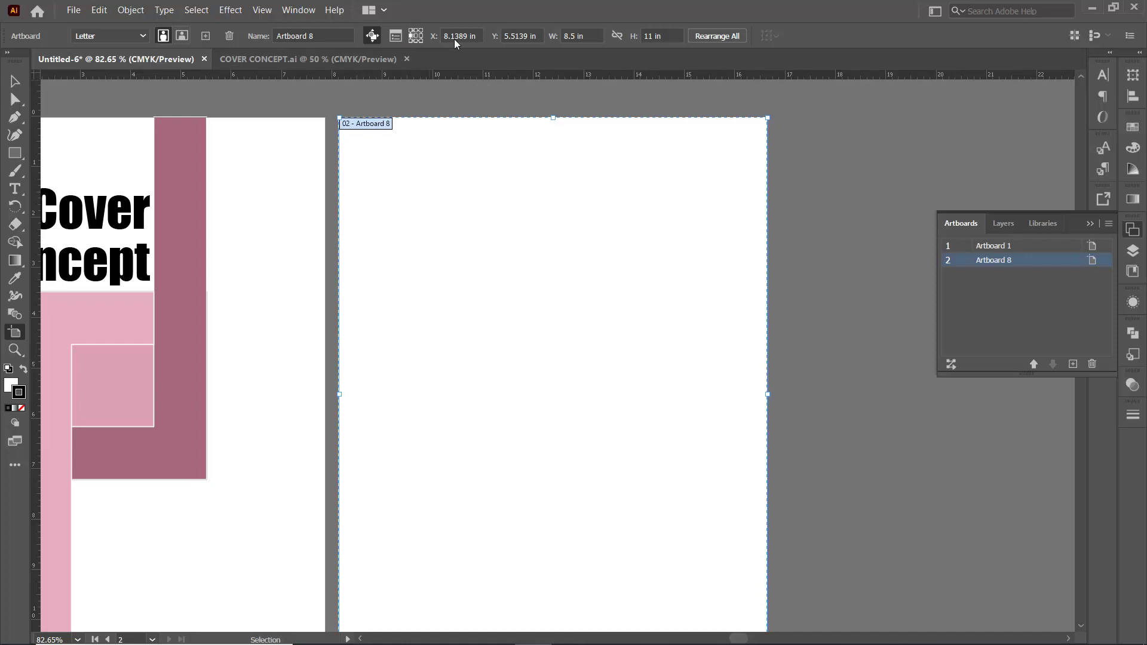
{"action": "left_click", "coordinate": [591, 36]}
{"action": "type", "text": "9"}
{"action": "key", "text": "Return"}
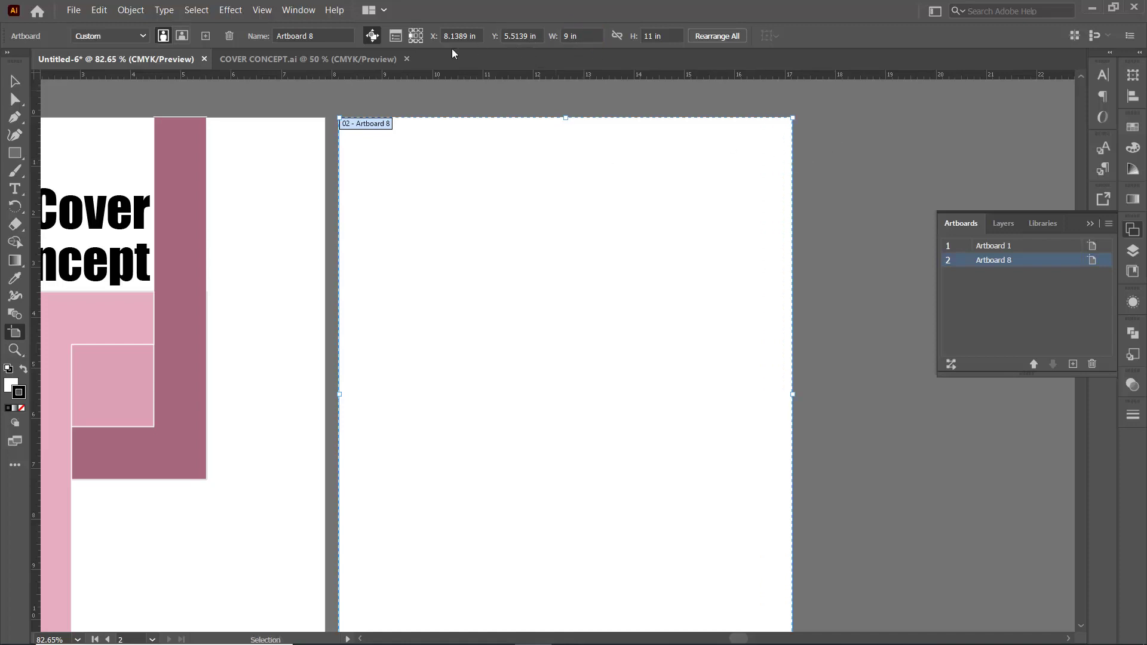
Narrow Artboard 8 to 5 in wide and leave artboard editing
{"action": "left_click", "coordinate": [417, 37]}
{"action": "left_click", "coordinate": [583, 37]}
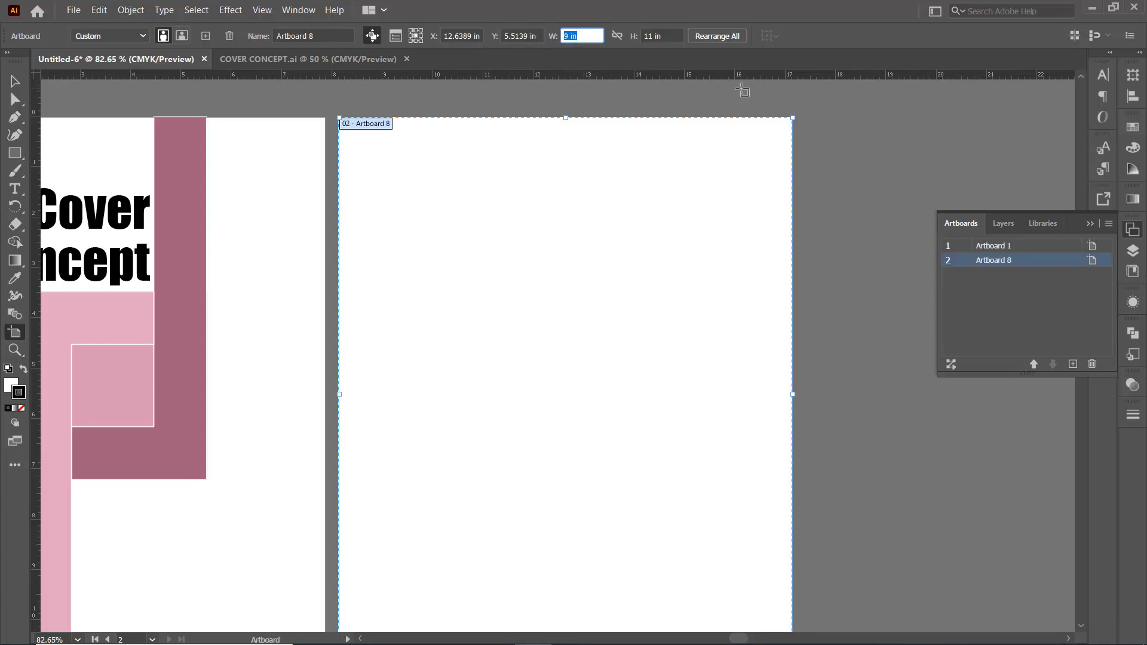
{"action": "type", "text": "5"}
{"action": "key", "text": "Return"}
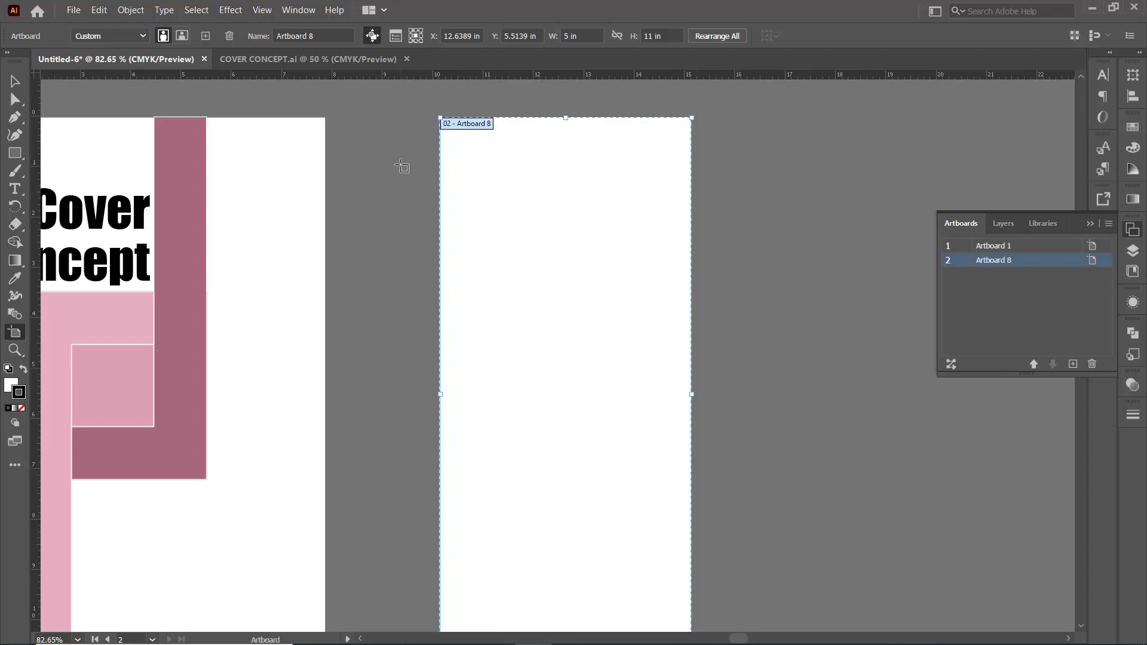
{"action": "left_click", "coordinate": [16, 81]}
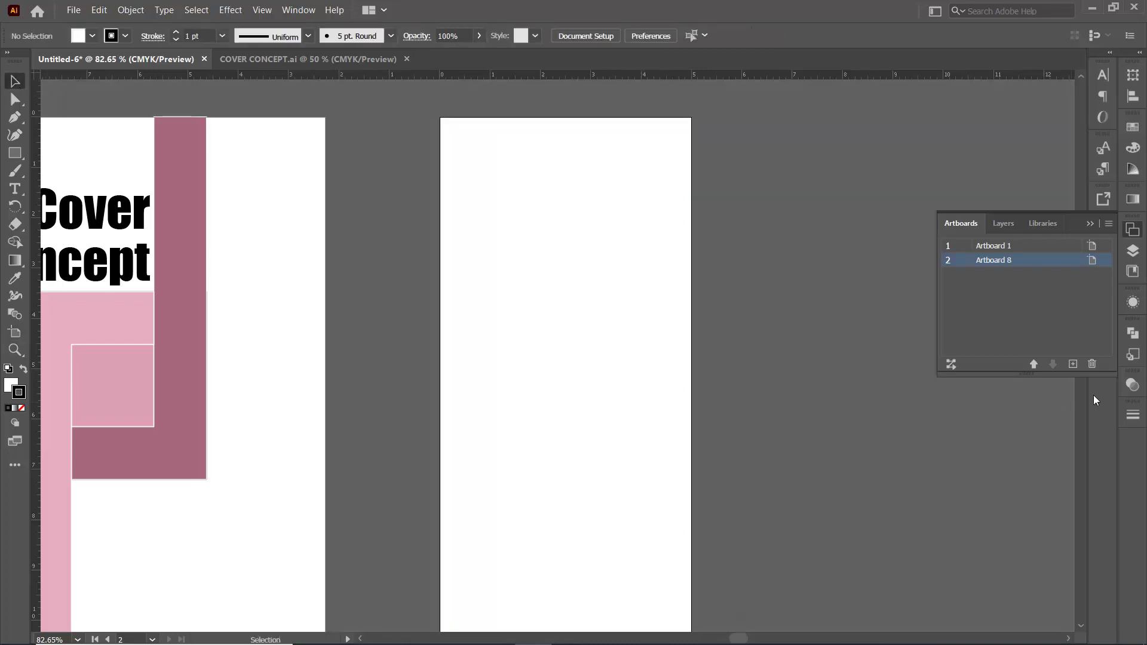
Replace the narrow Artboard 8 with a new Letter-size Artboard 9, then zoom out
{"action": "left_click", "coordinate": [1092, 364]}
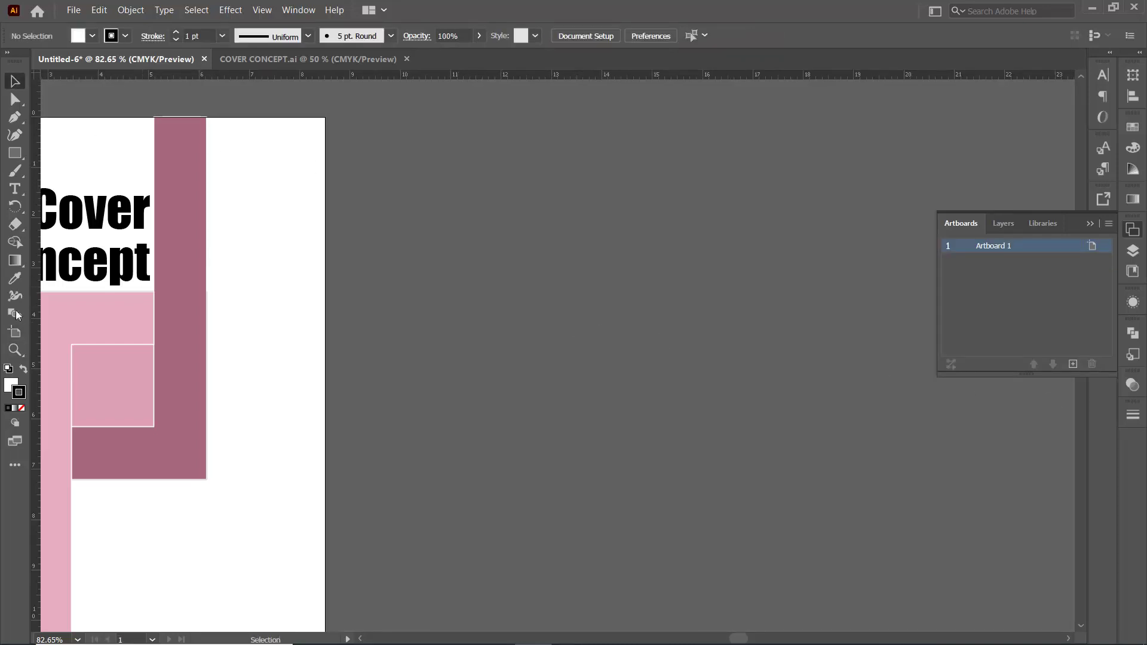
{"action": "left_click", "coordinate": [16, 333]}
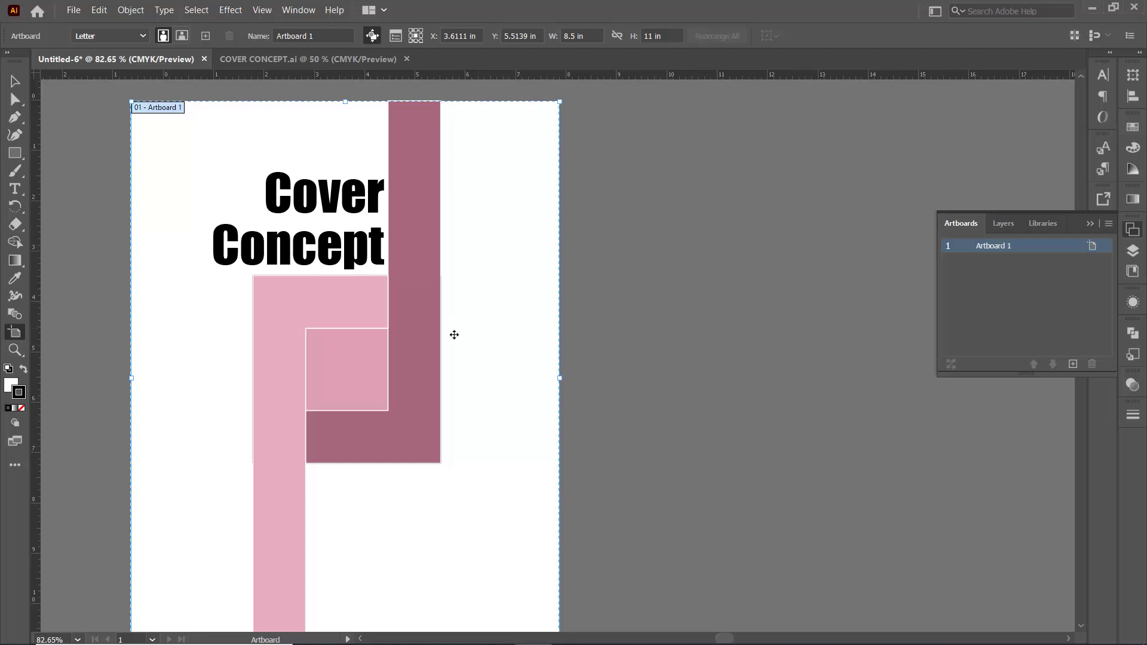
{"action": "left_click", "coordinate": [1073, 364]}
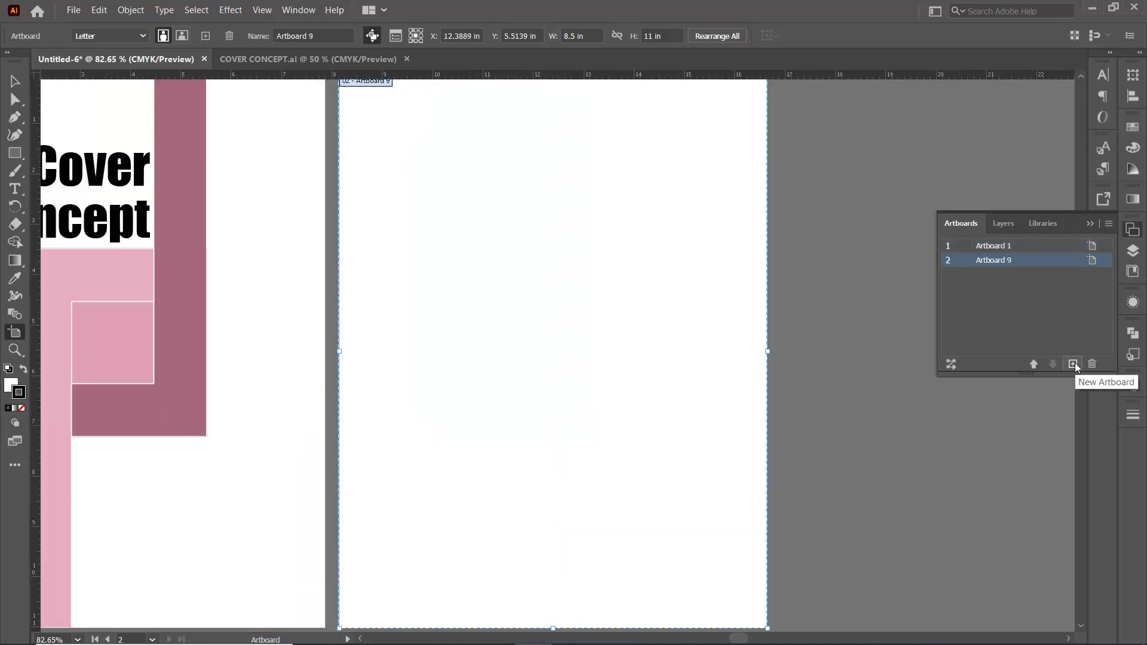
{"action": "key", "text": "ctrl+minus"}
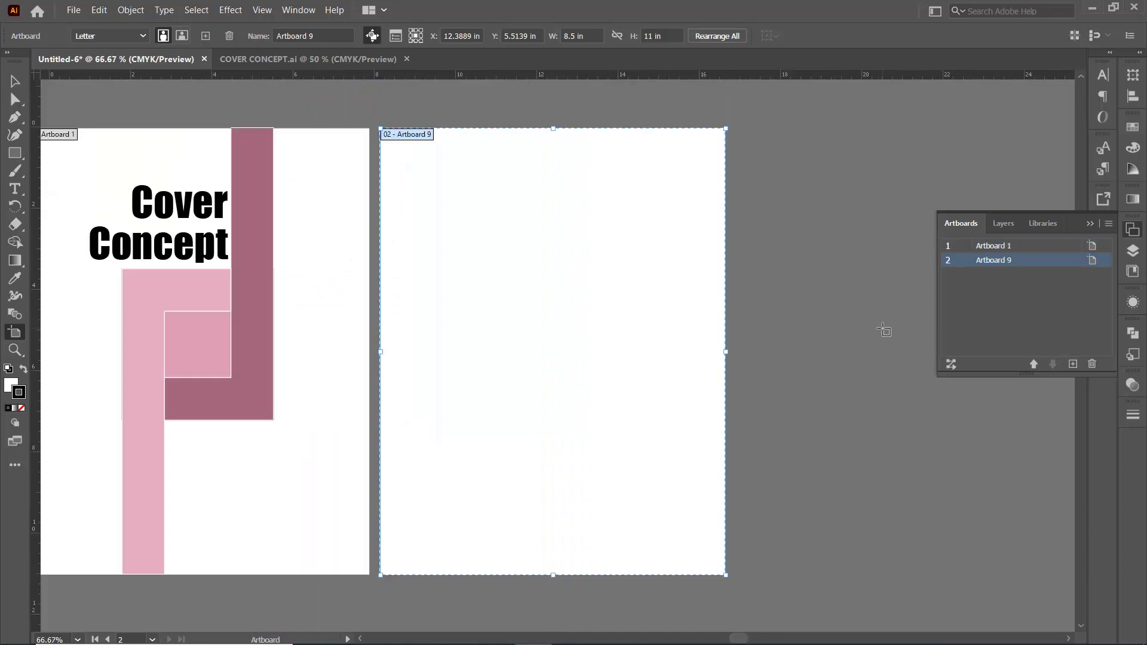
Draw four custom-sized Artboards 10–13 on the empty canvas, including a wide 10.7 × 5.1 in board
{"action": "left_click_drag", "start_coordinate": [774, 243], "coordinate": [980, 429]}
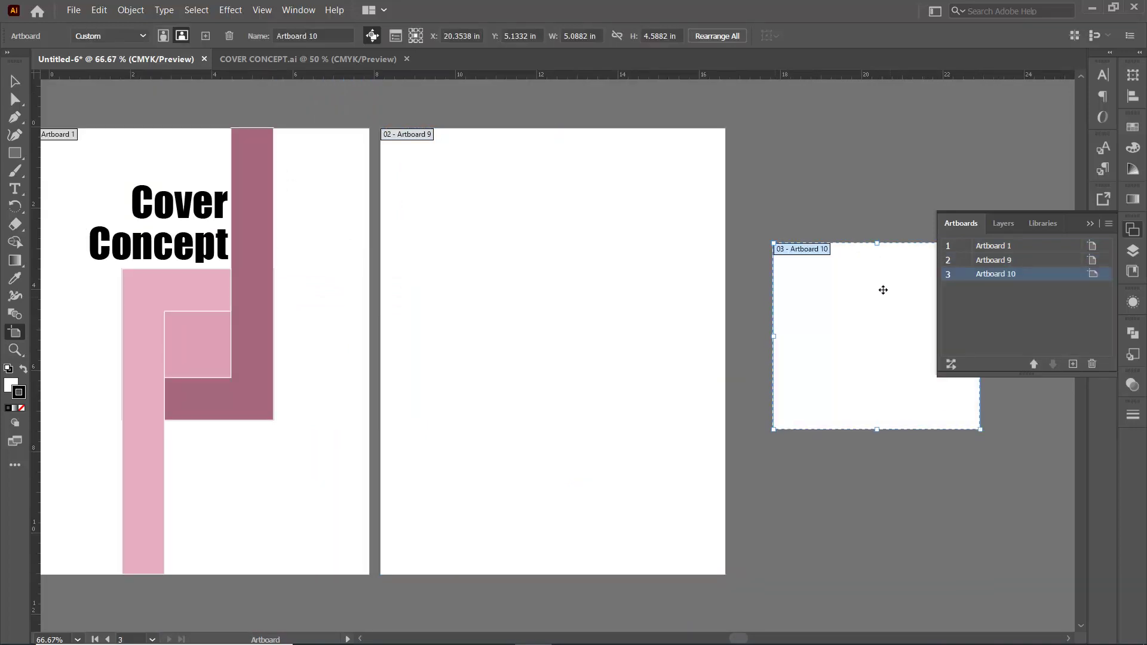
{"action": "left_click_drag", "start_coordinate": [791, 465], "coordinate": [959, 578]}
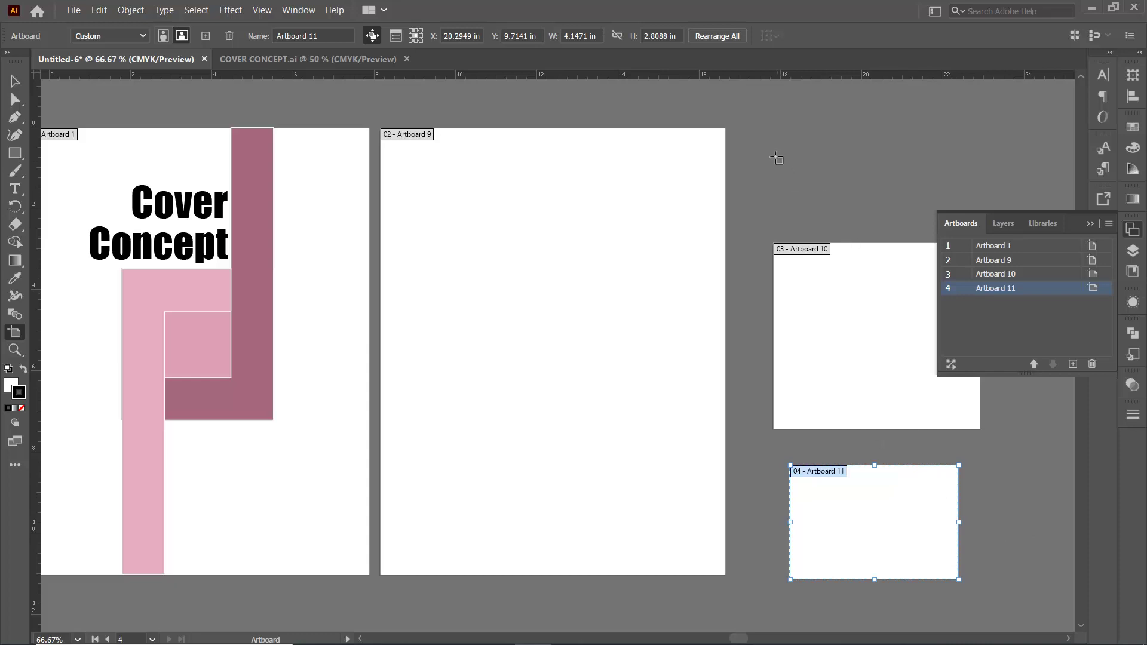
{"action": "mouse_move", "coordinate": [776, 117]}
{"action": "left_mouse_down"}
{"action": "mouse_move", "coordinate": [1056, 222]}
{"action": "mouse_move", "coordinate": [1070, 200]}
{"action": "left_mouse_up"}
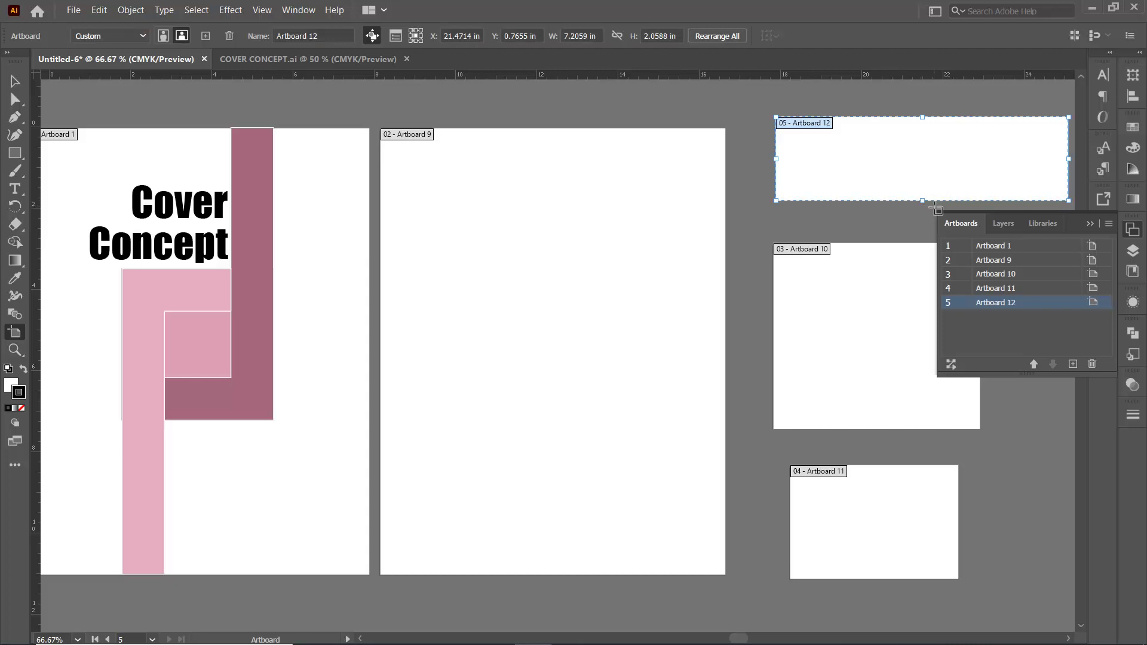
{"action": "scroll", "coordinate": [555, 370], "scroll_direction": "down", "scroll_amount": 2}
{"action": "scroll", "coordinate": [548, 373], "scroll_direction": "down", "scroll_amount": 2}
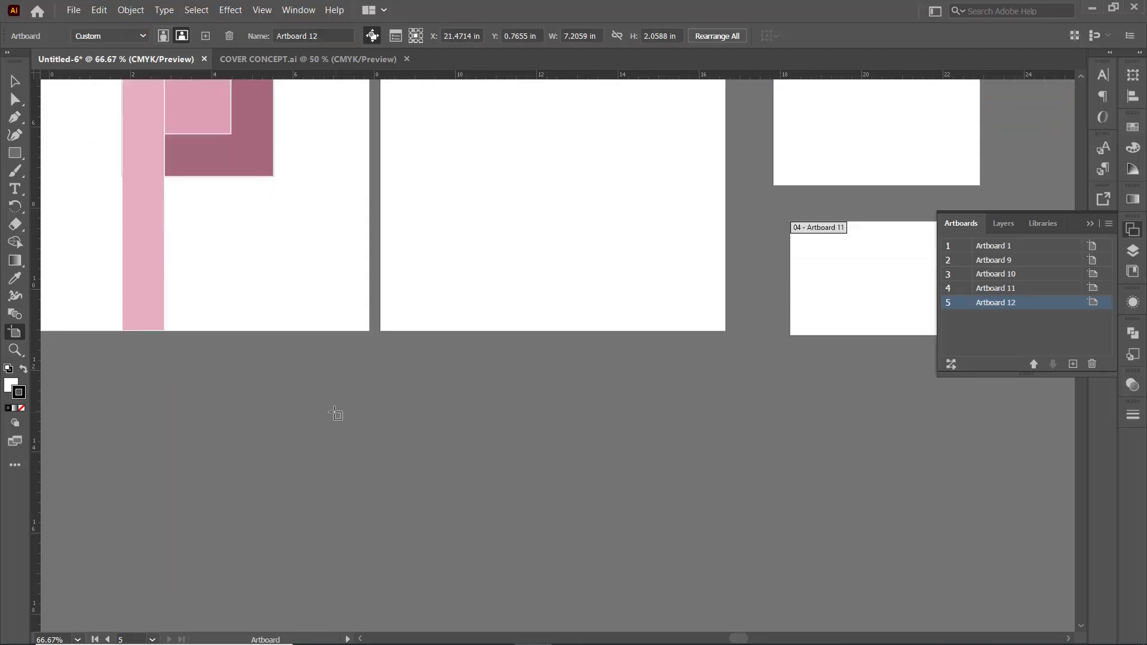
{"action": "left_click_drag", "start_coordinate": [332, 412], "coordinate": [766, 619]}
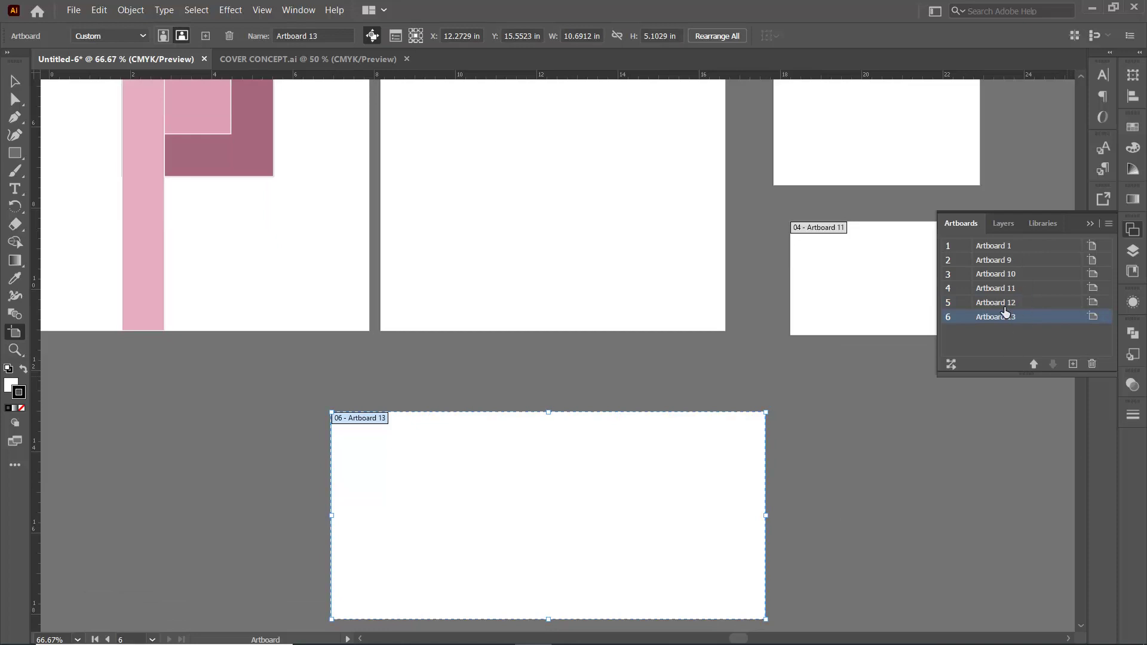
{"action": "scroll", "coordinate": [697, 455], "scroll_direction": "up", "scroll_amount": 1}
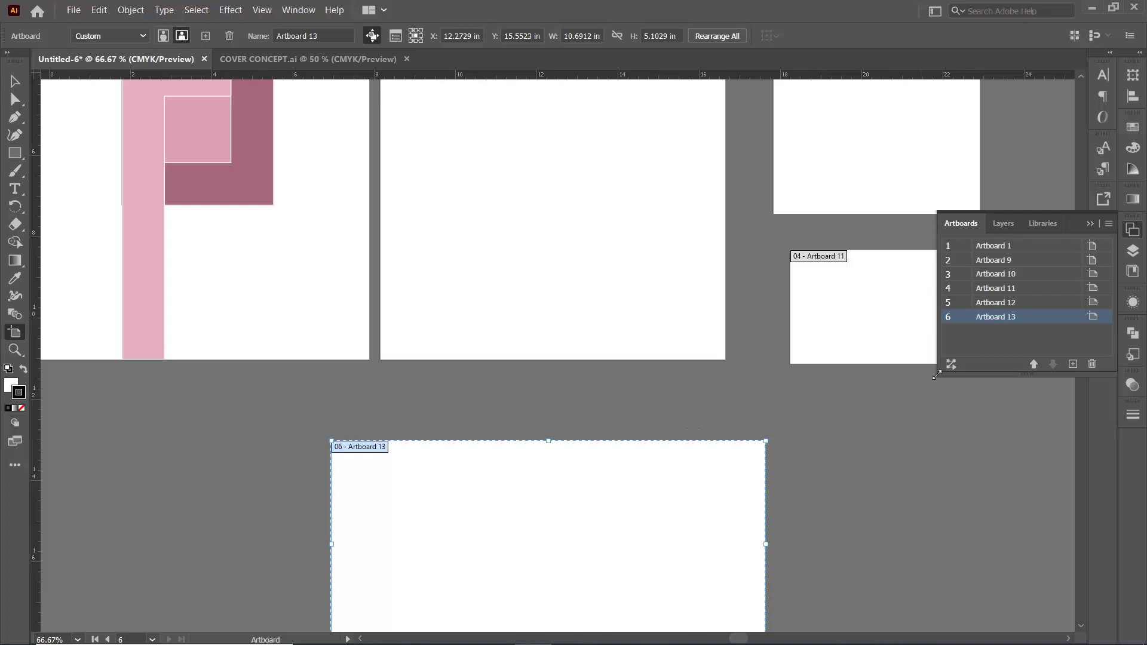
Replace Artboards 10–13 with two new Letter-size Artboards 14 and 15 in the row
{"action": "left_click", "coordinate": [1004, 275], "text": "shift"}
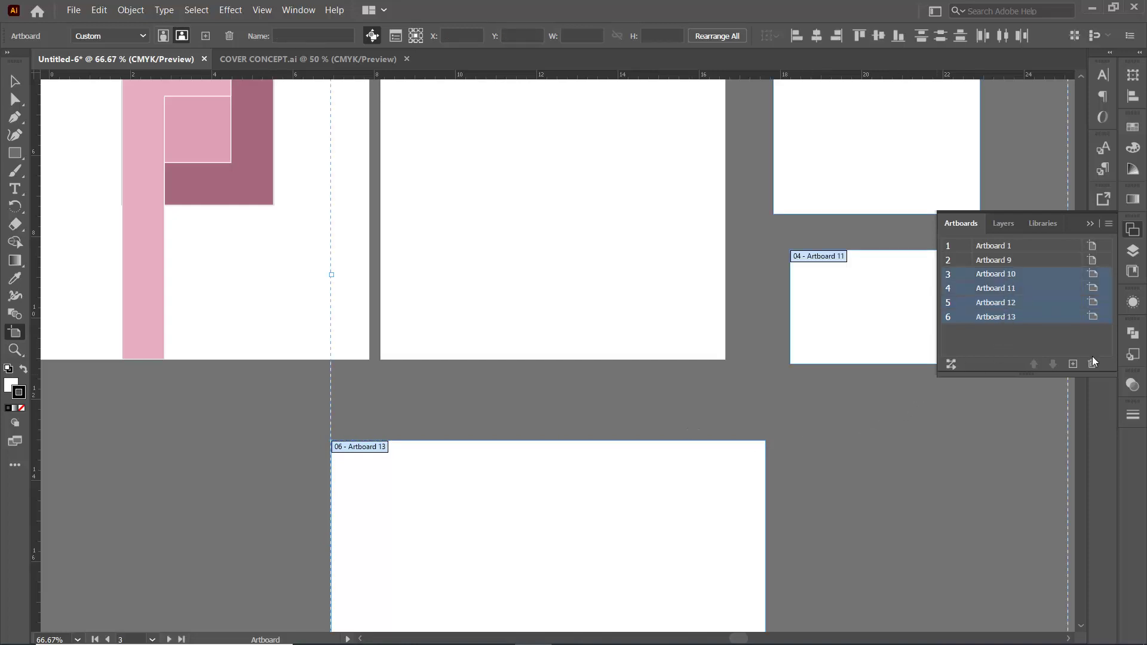
{"action": "left_click", "coordinate": [1092, 364]}
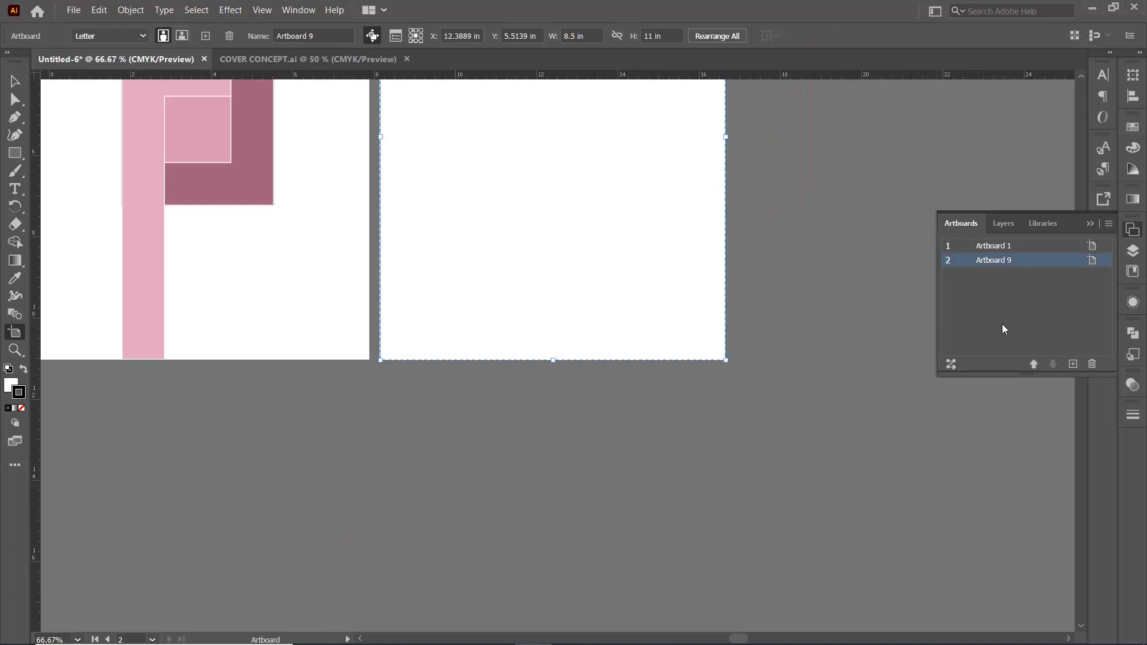
{"action": "left_click", "coordinate": [1073, 365]}
{"action": "left_click", "coordinate": [1074, 365]}
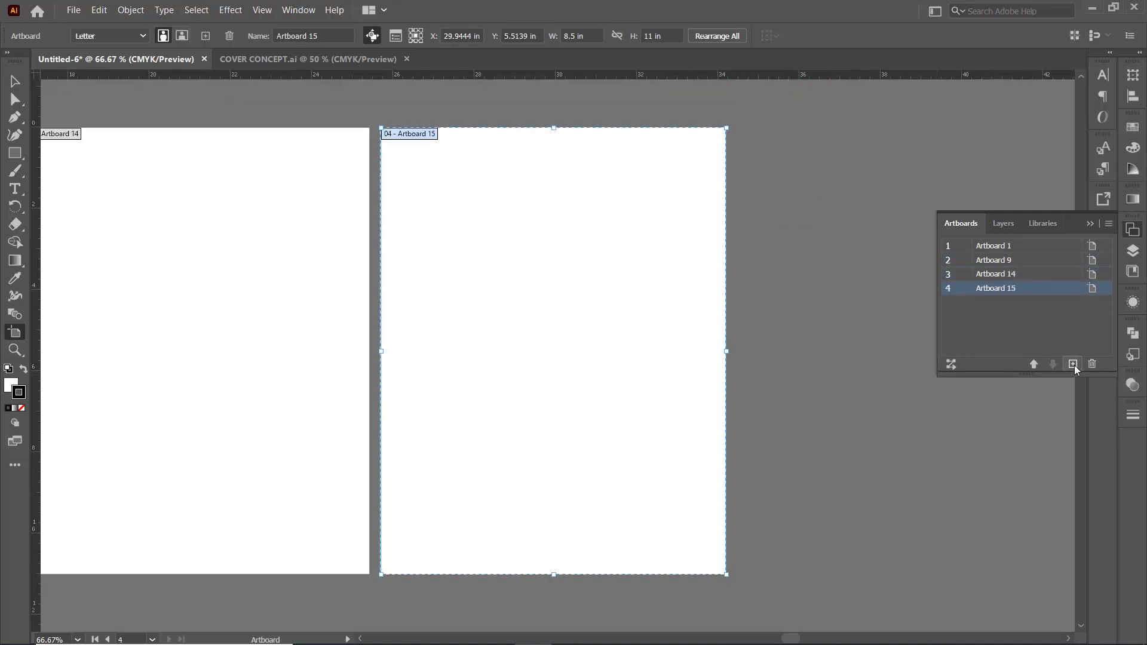
{"action": "key", "text": "ctrl+minus"}
{"action": "key", "text": "ctrl+minus"}
{"action": "left_click_drag", "start_coordinate": [550, 388], "coordinate": [512, 359]}
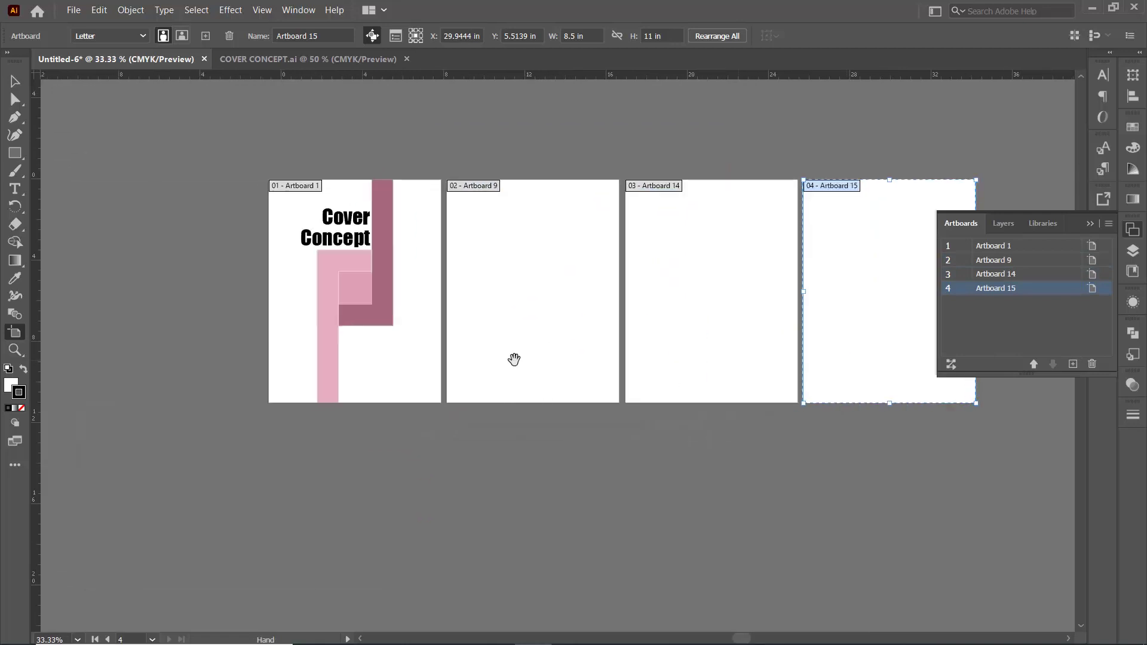
{"action": "left_click_drag", "start_coordinate": [437, 357], "coordinate": [231, 408]}
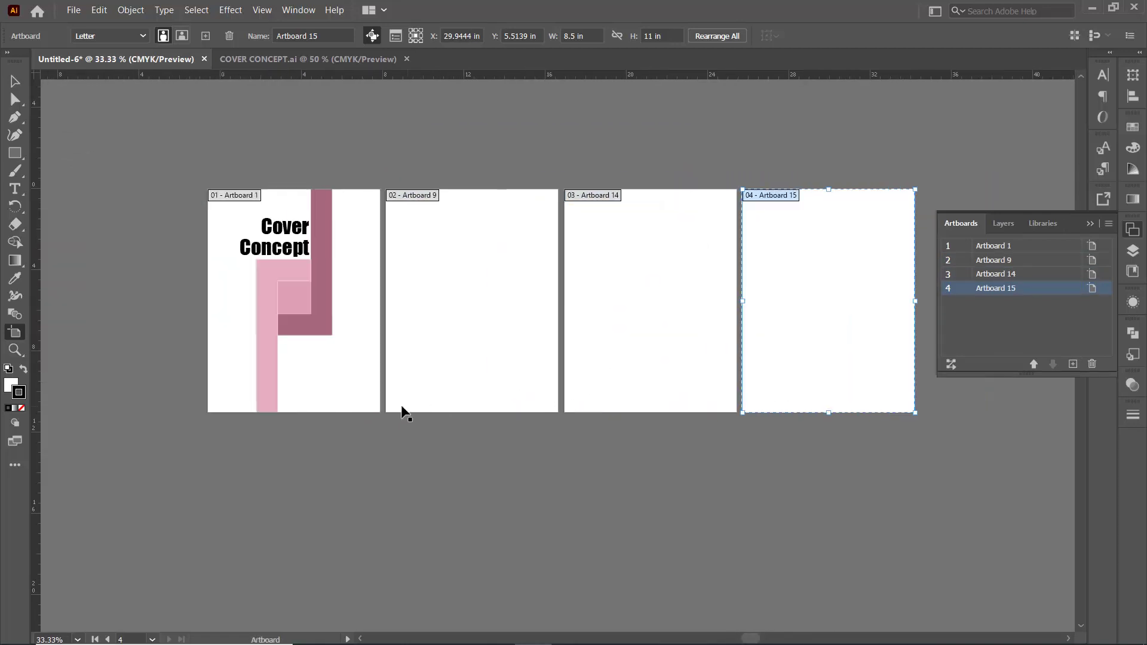
{"action": "mouse_move", "coordinate": [180, 384]}
{"action": "left_mouse_down"}
{"action": "mouse_move", "coordinate": [769, 463]}
{"action": "mouse_move", "coordinate": [643, 430]}
{"action": "left_mouse_up"}
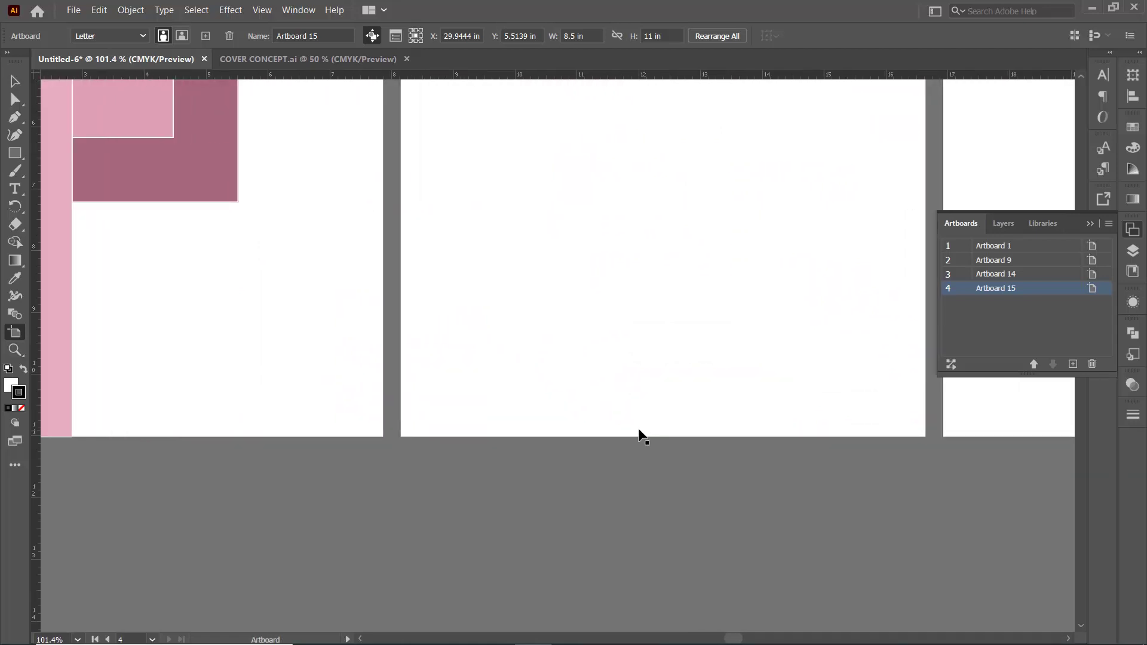
Draw a thin black-filled rectangle along Artboard 9's bottom edge
{"action": "key", "text": "m"}
{"action": "left_click_drag", "start_coordinate": [404, 405], "coordinate": [926, 435]}
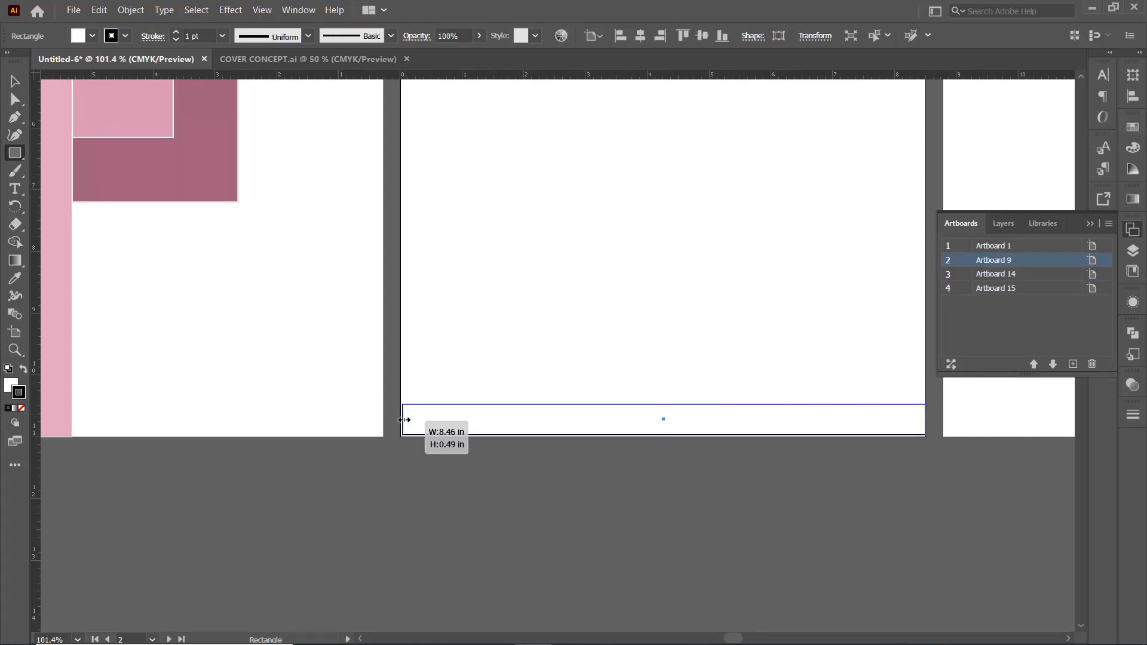
{"action": "key", "text": "shift+x"}
{"action": "left_click_drag", "start_coordinate": [635, 451], "coordinate": [556, 415]}
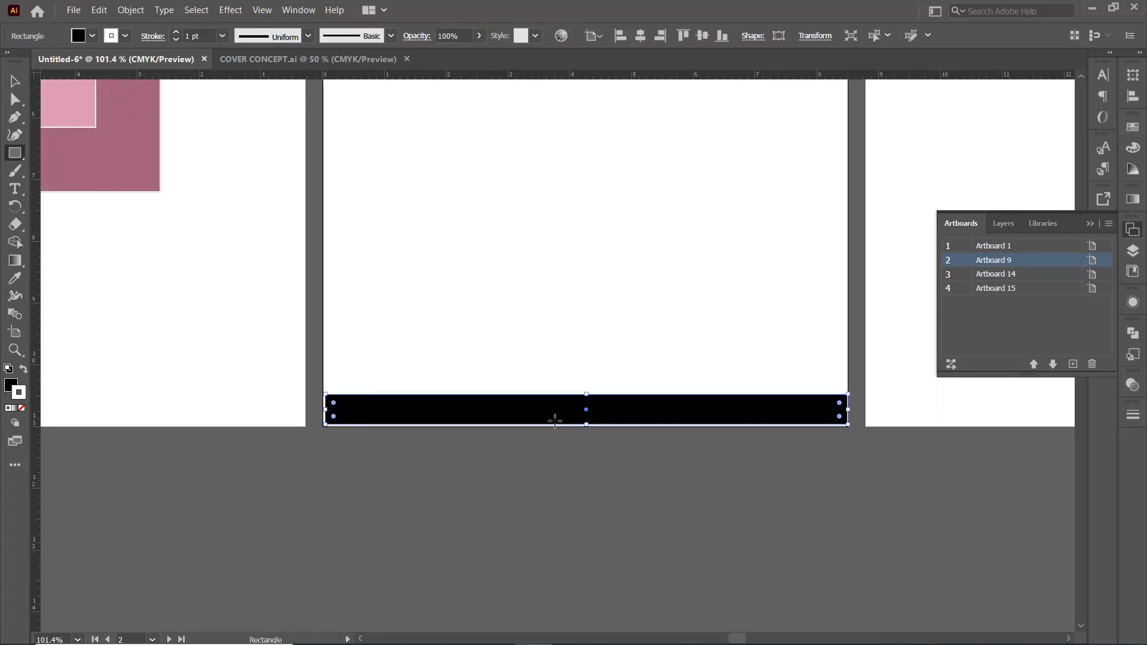
{"action": "key", "text": "v"}
{"action": "left_click", "coordinate": [562, 425]}
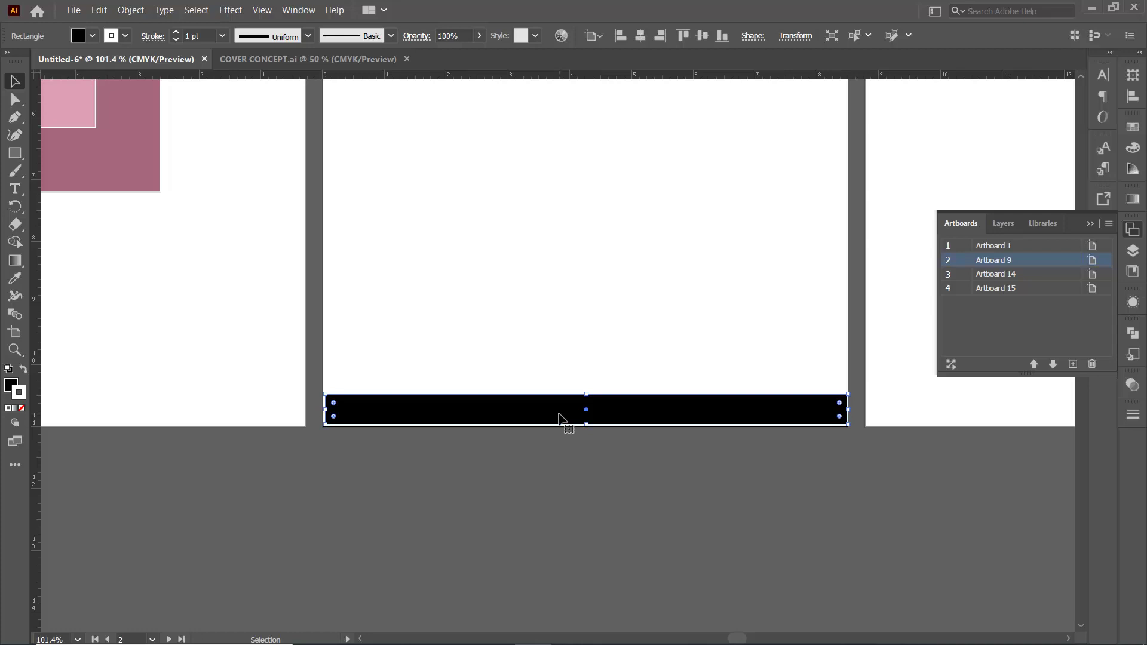
Copy the black bar and paste it onto all four artboards
{"action": "key", "text": "a"}
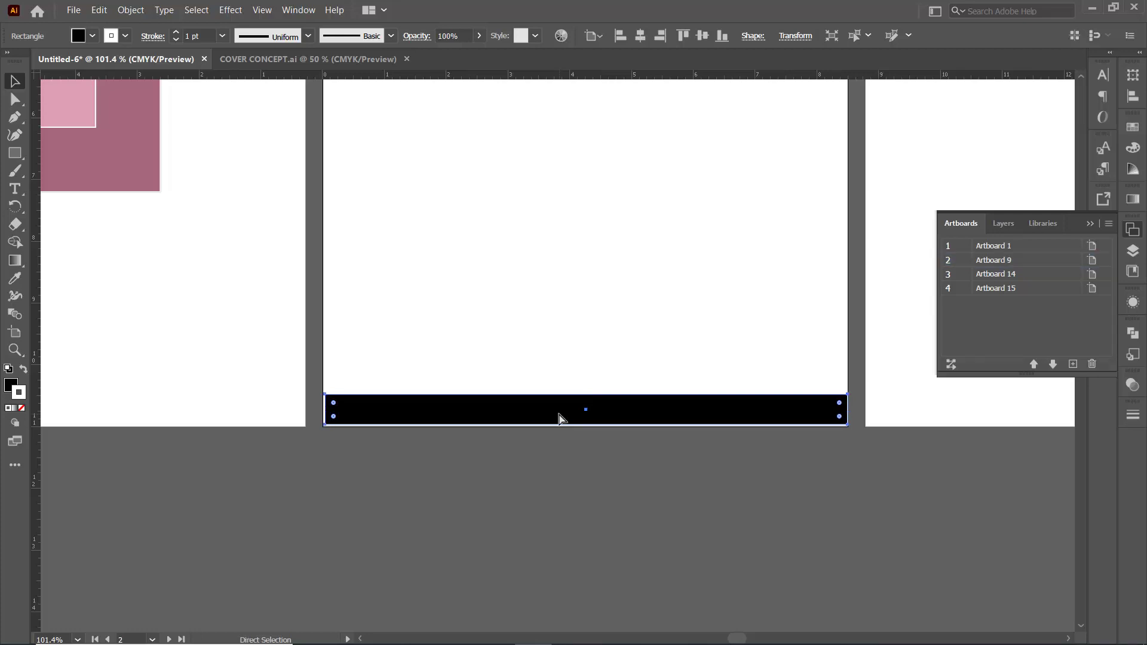
{"action": "left_click", "coordinate": [562, 418]}
{"action": "key", "text": "ctrl+alt+shift+v"}
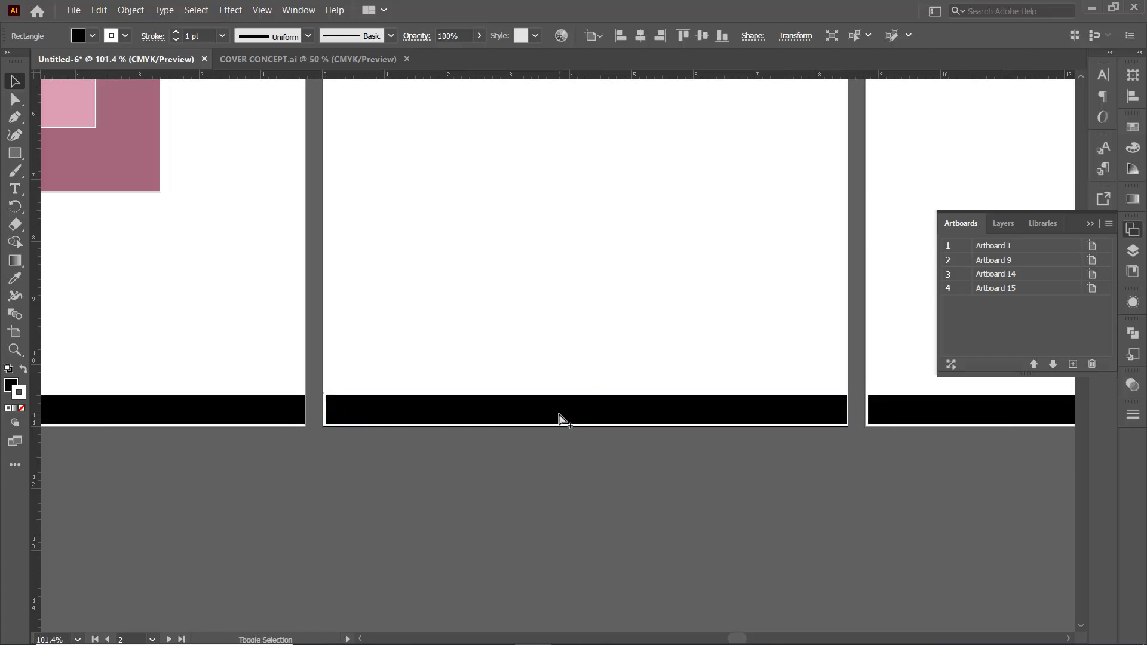
{"action": "key", "text": "ctrl+minus"}
{"action": "mouse_move", "coordinate": [408, 408]}
{"action": "left_mouse_down"}
{"action": "mouse_move", "coordinate": [313, 410]}
{"action": "mouse_move", "coordinate": [658, 461]}
{"action": "mouse_move", "coordinate": [623, 486]}
{"action": "mouse_move", "coordinate": [353, 478]}
{"action": "mouse_move", "coordinate": [392, 484]}
{"action": "left_mouse_up"}
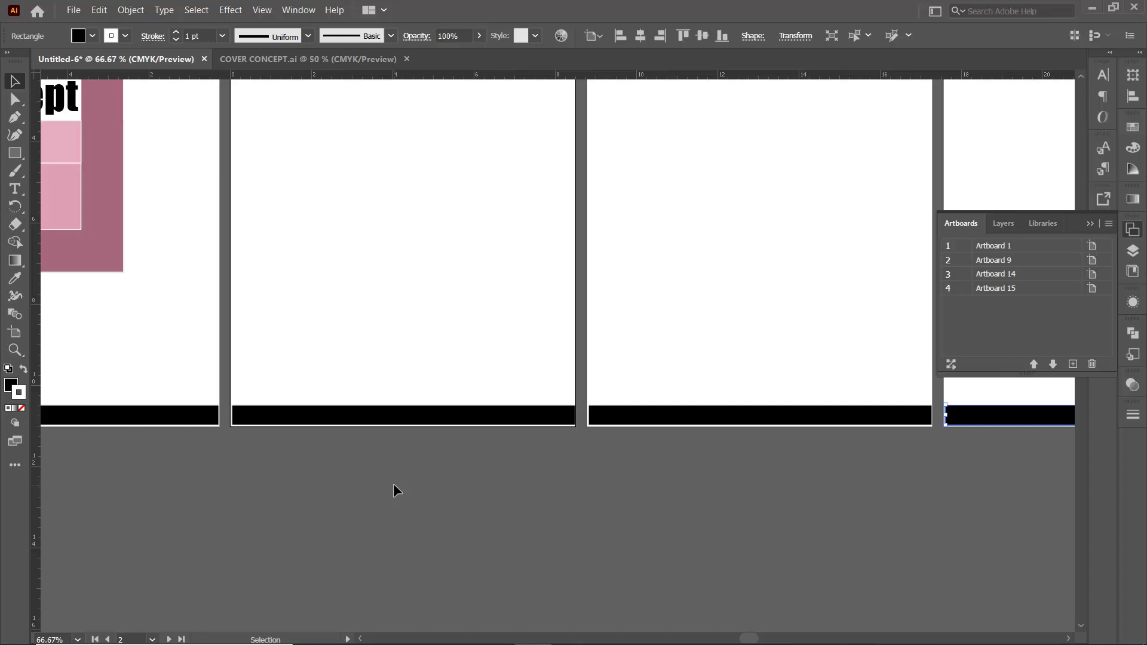
{"action": "left_click", "coordinate": [18, 334]}
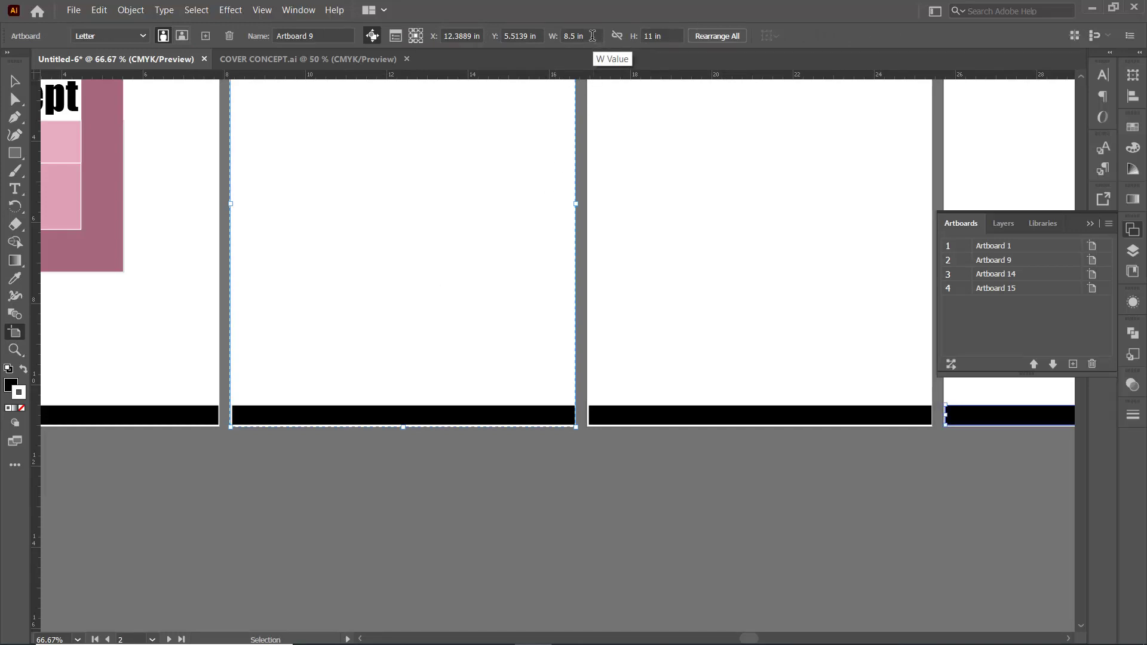
Delete Artboards 9, 14 and 15 in the Artboards panel
{"action": "left_click", "coordinate": [1003, 289]}
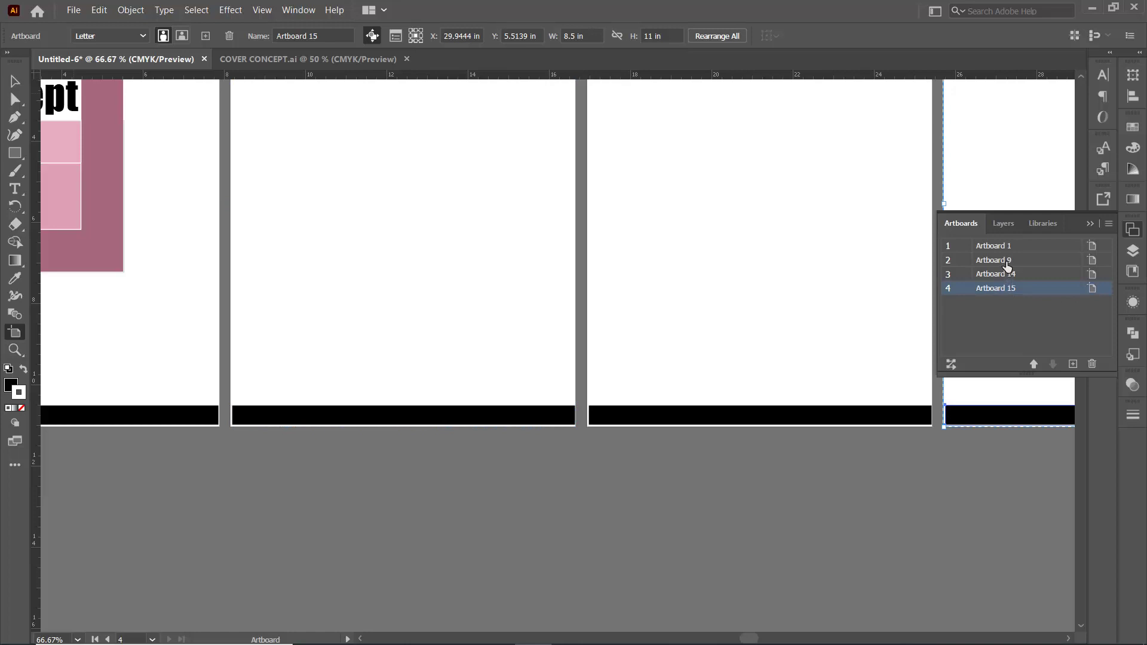
{"action": "left_click", "coordinate": [1008, 266], "text": "shift"}
{"action": "left_click", "coordinate": [1092, 364]}
Delete every leftover black bar, including the one on the Cover Concept artboard, and fit the artboard in view
{"action": "left_click_drag", "start_coordinate": [404, 378], "coordinate": [514, 384]}
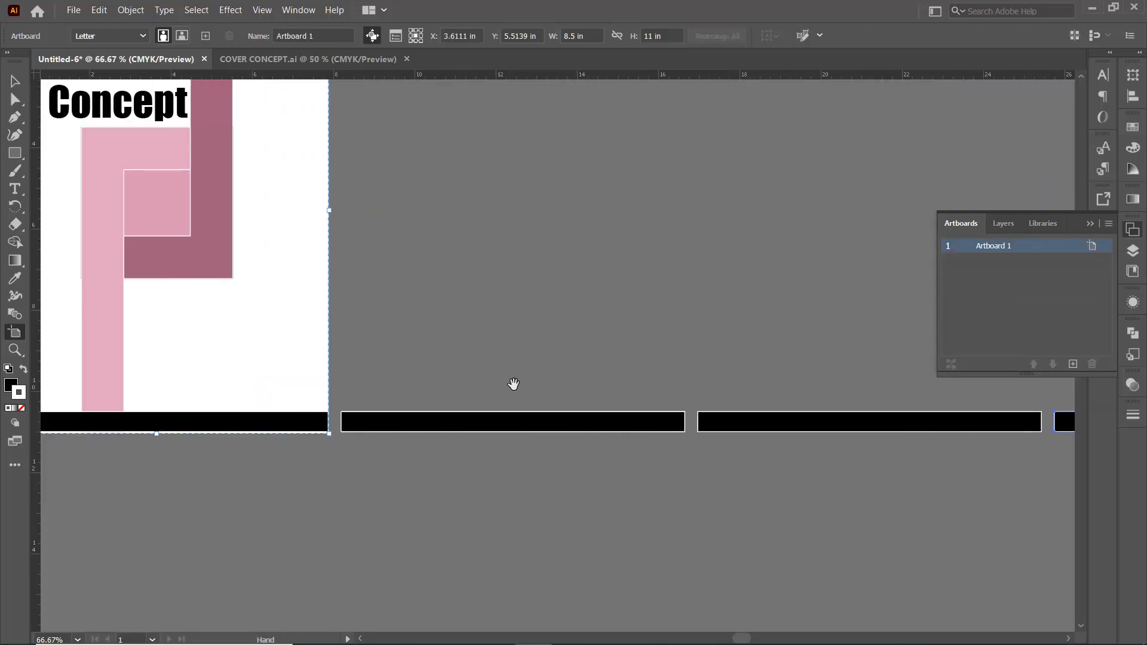
{"action": "key", "text": "v"}
{"action": "key", "text": "ctrl+a"}
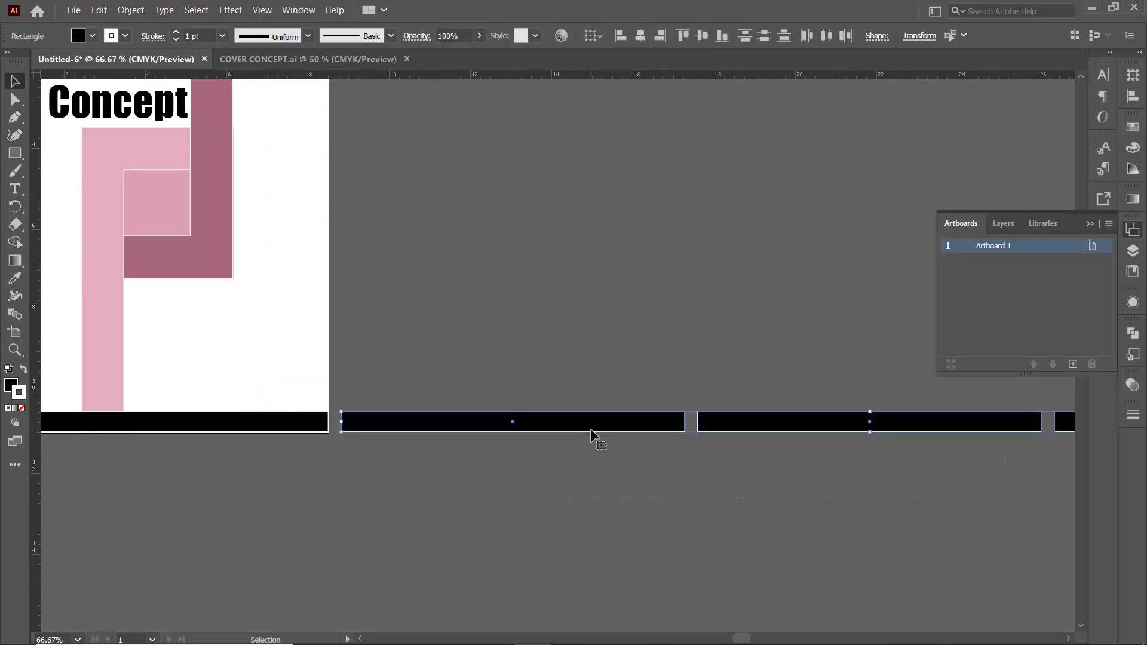
{"action": "key", "text": "Delete"}
{"action": "left_click", "coordinate": [320, 424]}
{"action": "key", "text": "Delete"}
{"action": "key", "text": "ctrl+0"}
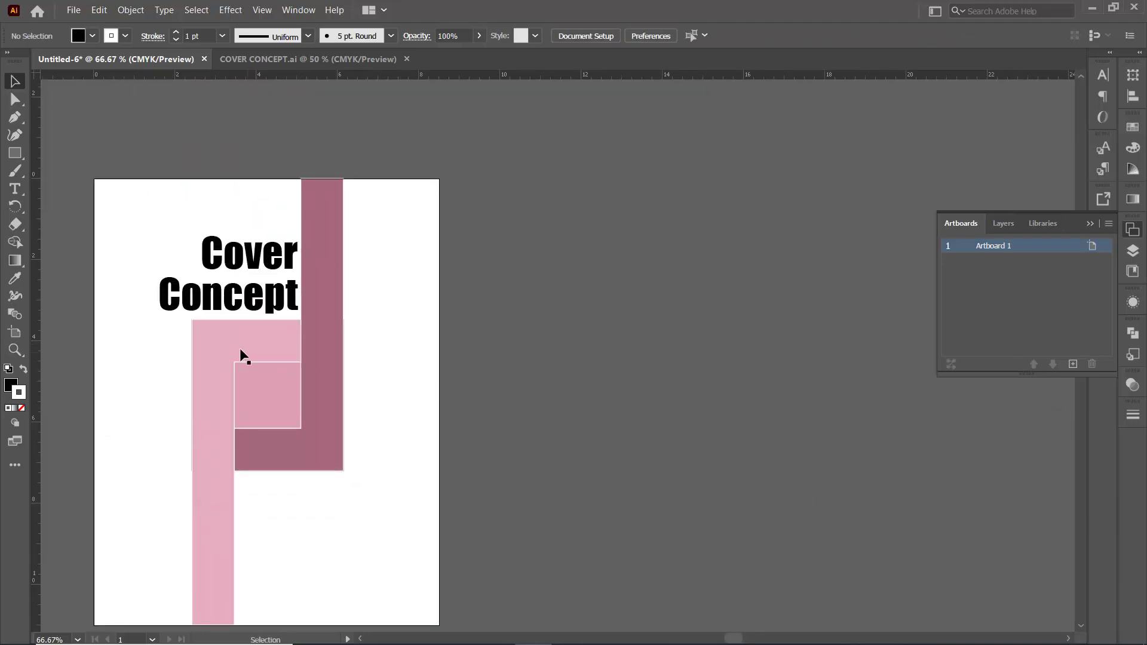
{"action": "left_click", "coordinate": [15, 332]}
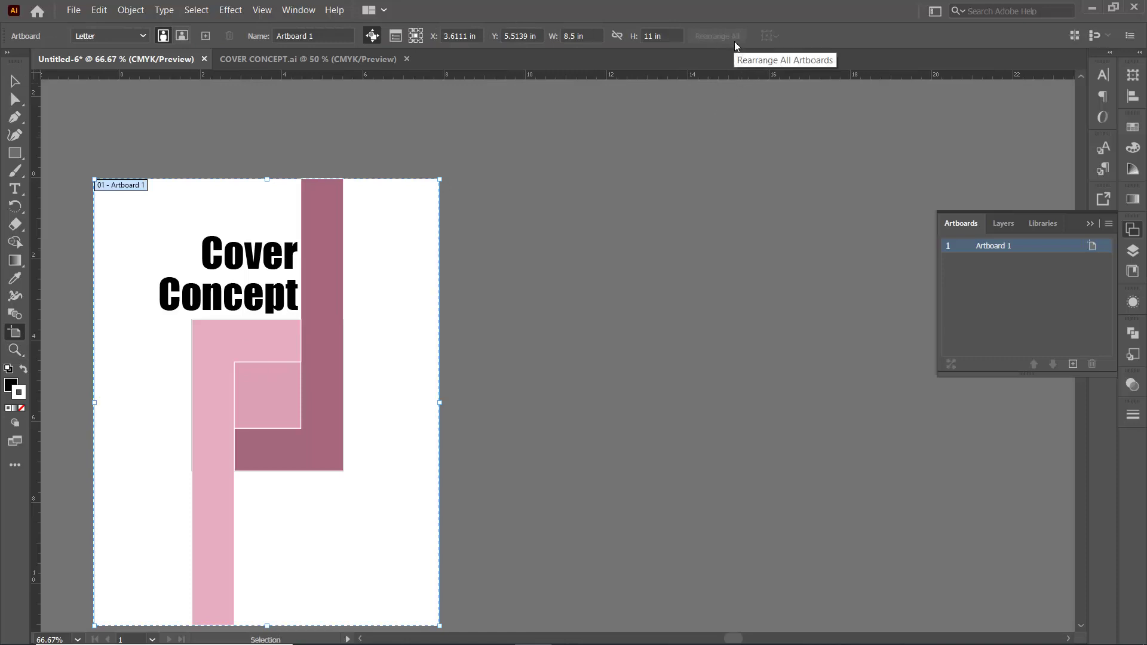
{"action": "scroll", "coordinate": [489, 281], "scroll_direction": "down", "scroll_amount": 1}
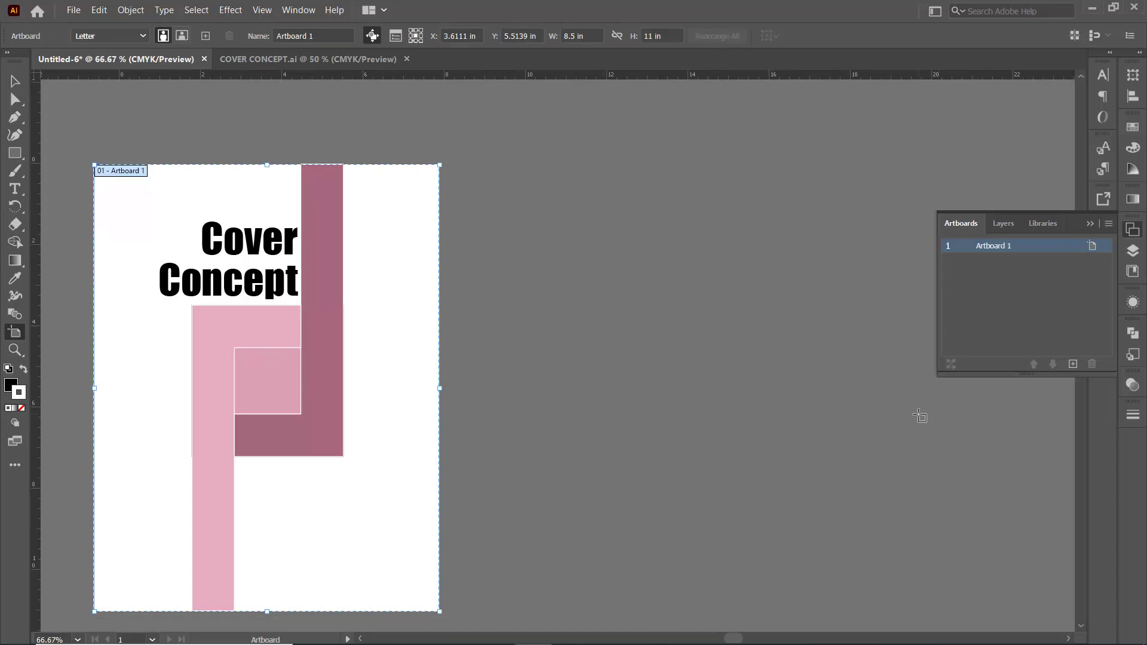
Add eight blank Letter artboards (16–23) and open the Rearrange All Artboards settings
{"action": "left_click", "coordinate": [1072, 365]}
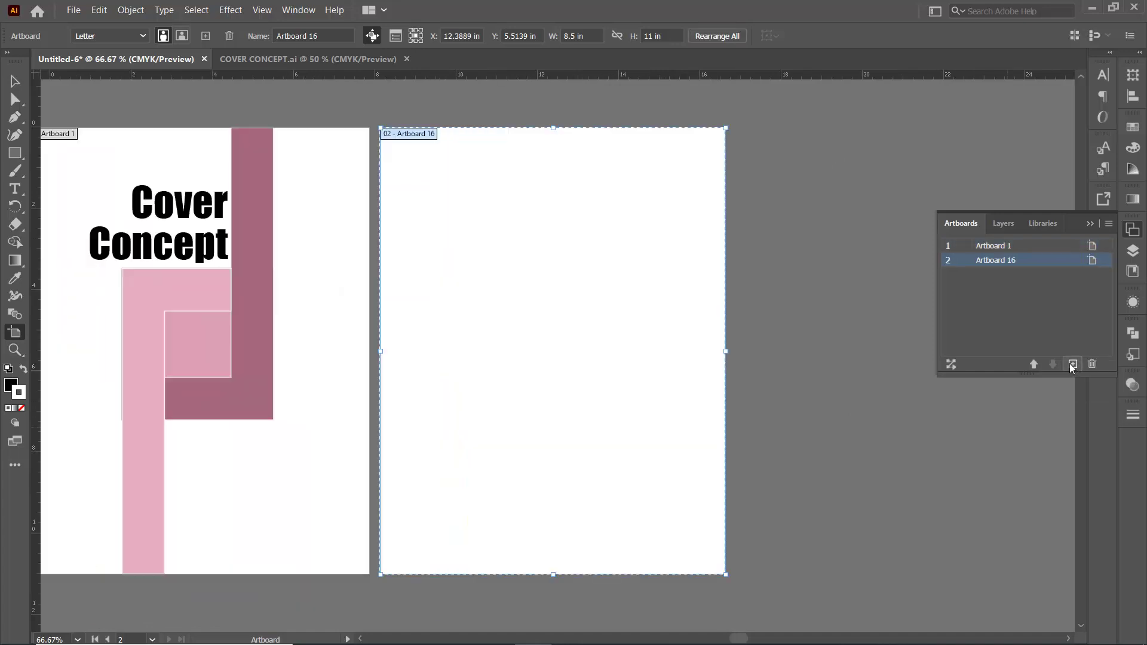
{"action": "left_click", "coordinate": [1072, 364]}
{"action": "left_click", "coordinate": [1073, 365]}
{"action": "left_click", "coordinate": [1072, 365]}
{"action": "left_click", "coordinate": [1072, 364]}
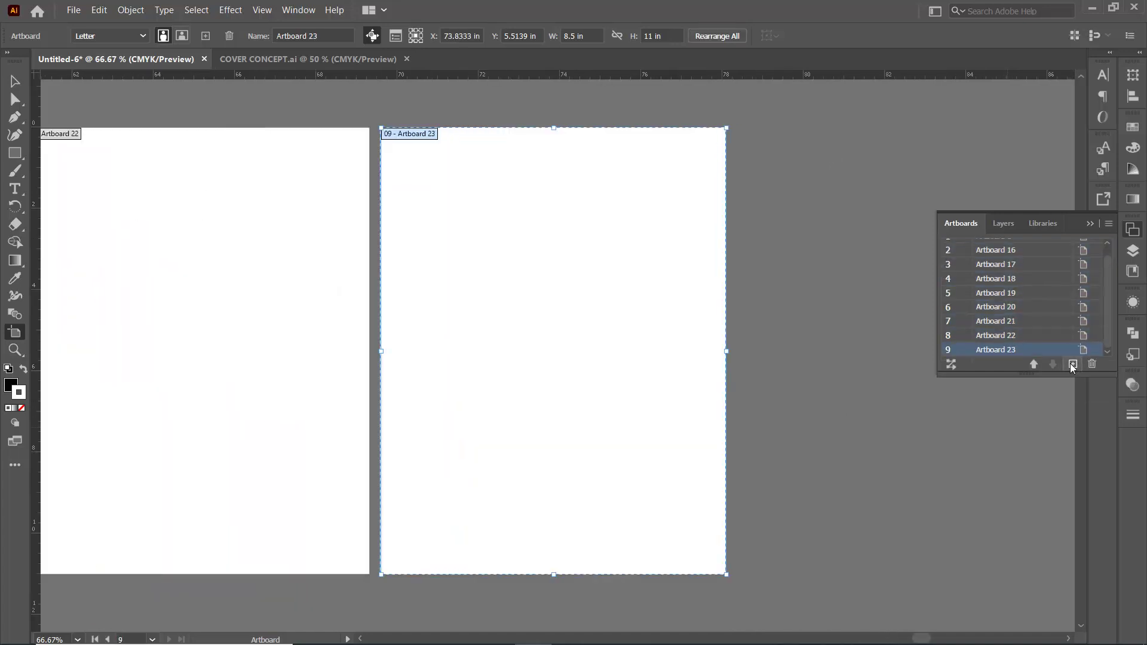
{"action": "left_click", "coordinate": [718, 36]}
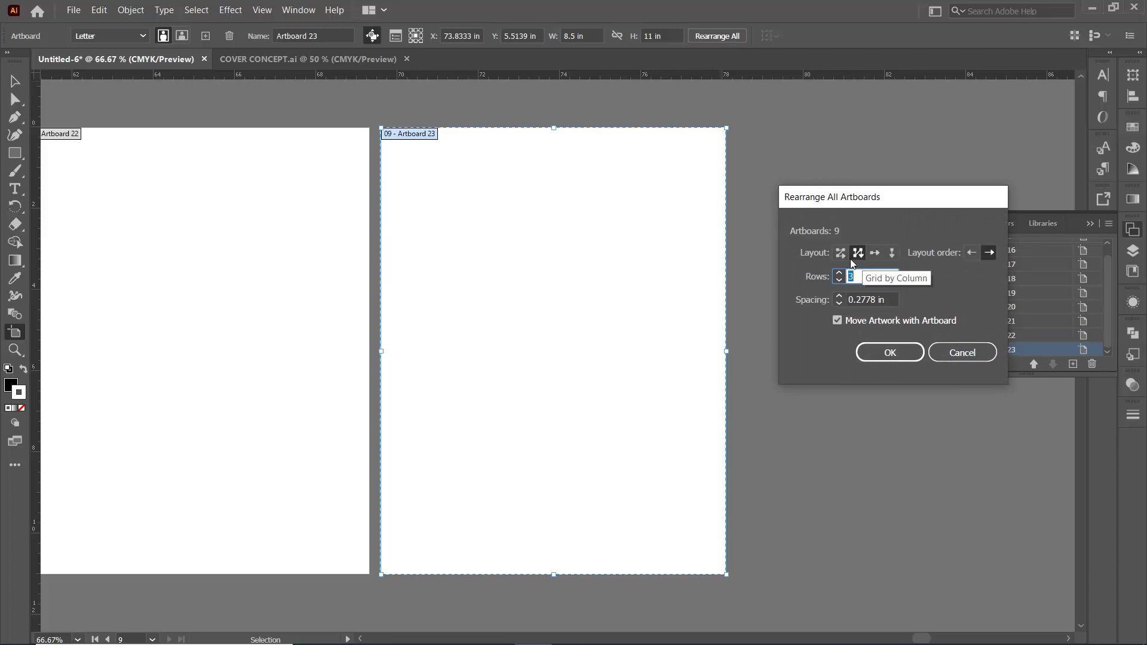
Rearrange all artboards into a single column and zoom in on the first ones
{"action": "left_click", "coordinate": [890, 253]}
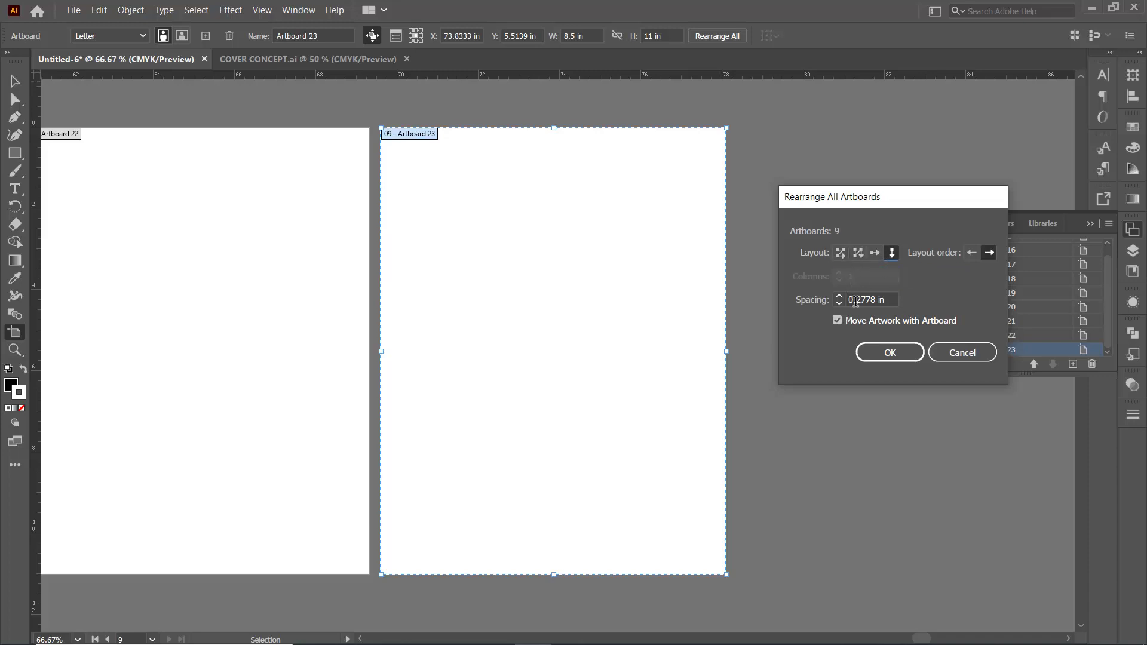
{"action": "left_click", "coordinate": [888, 353]}
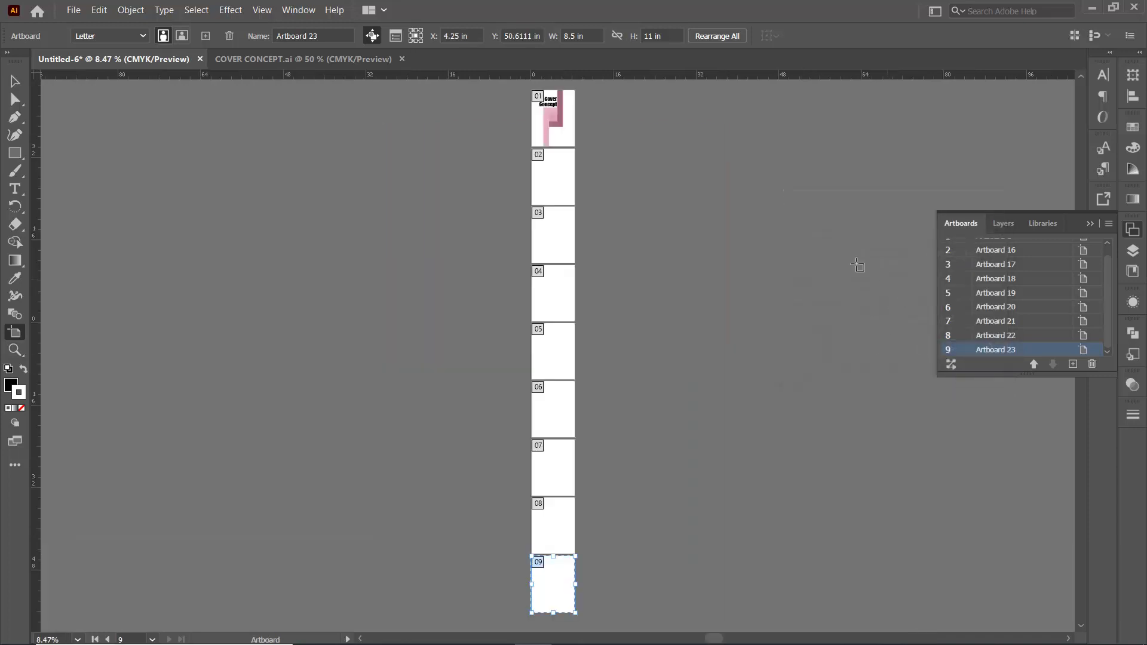
{"action": "key", "text": "ctrl+plus"}
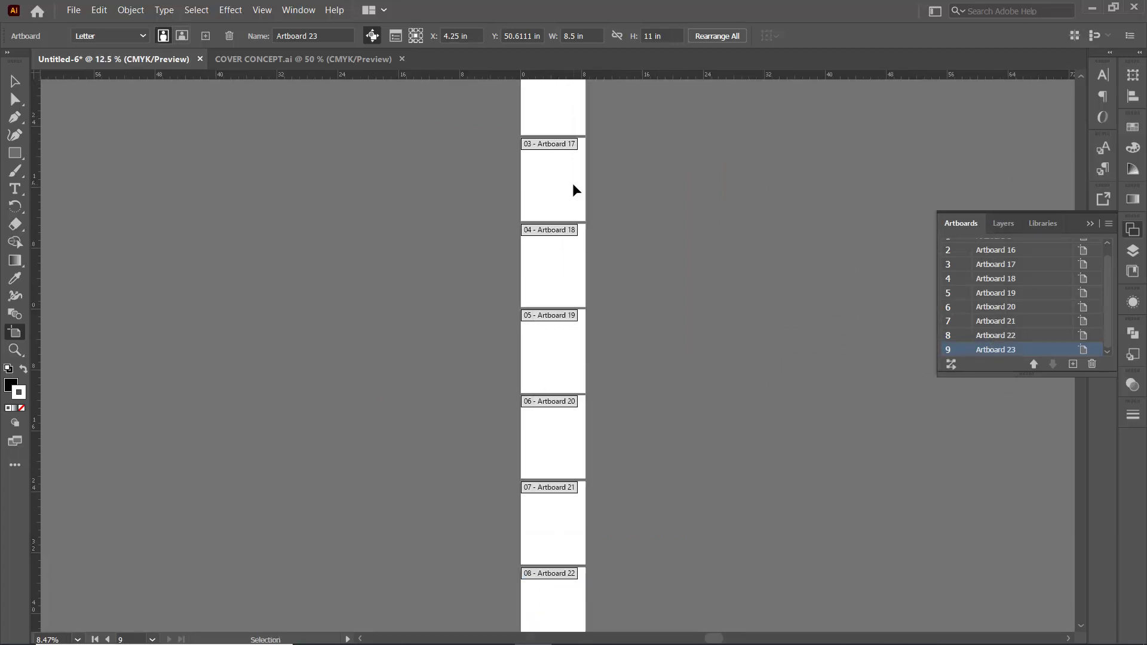
{"action": "key", "text": "ctrl+plus"}
{"action": "scroll", "coordinate": [578, 172], "scroll_direction": "up", "scroll_amount": 1}
{"action": "scroll", "coordinate": [585, 191], "scroll_direction": "up", "scroll_amount": 3}
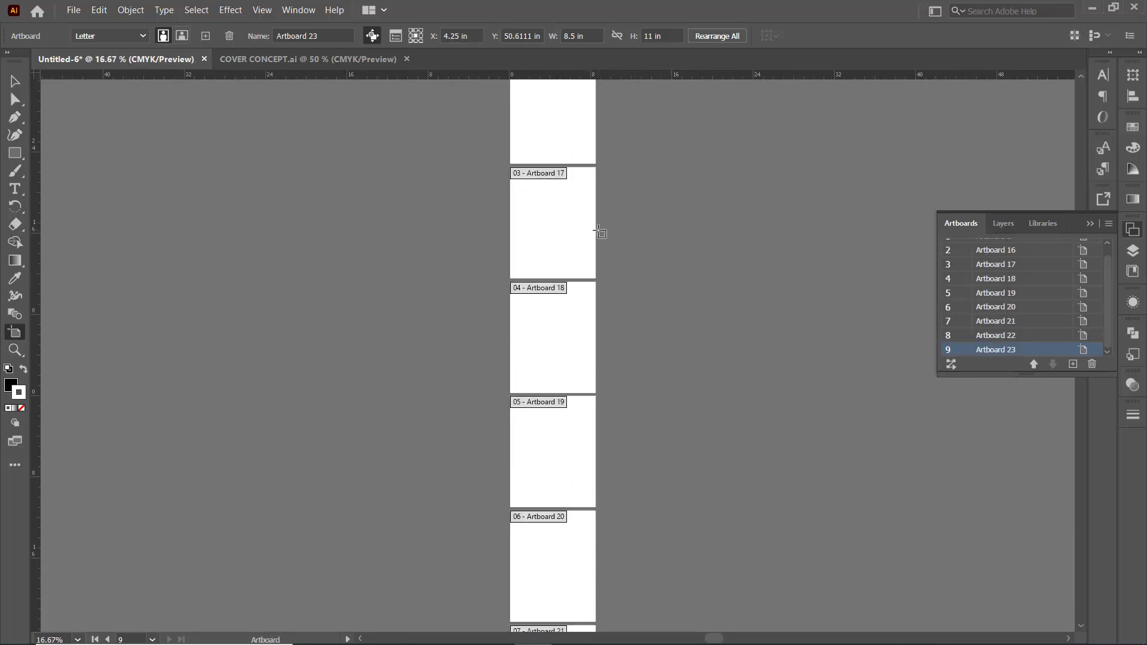
{"action": "scroll", "coordinate": [594, 221], "scroll_direction": "up", "scroll_amount": 3}
{"action": "scroll", "coordinate": [599, 231], "scroll_direction": "up", "scroll_amount": 1}
{"action": "scroll", "coordinate": [599, 231], "scroll_direction": "up", "scroll_amount": 1}
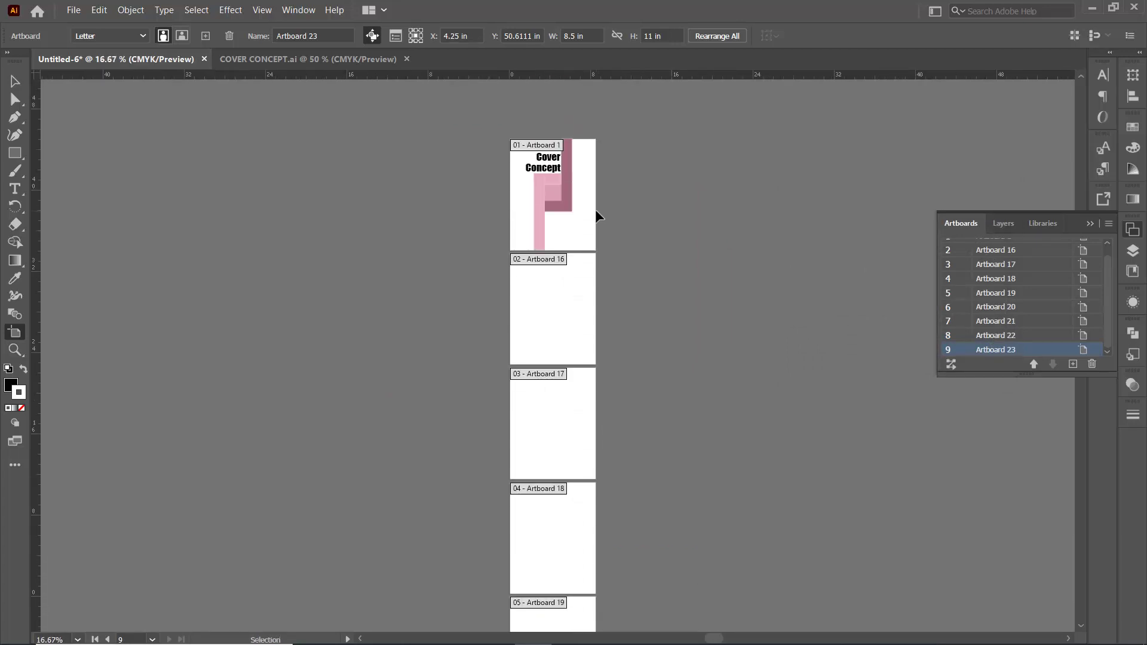
{"action": "key", "text": "ctrl+plus"}
{"action": "scroll", "coordinate": [597, 239], "scroll_direction": "up", "scroll_amount": 5}
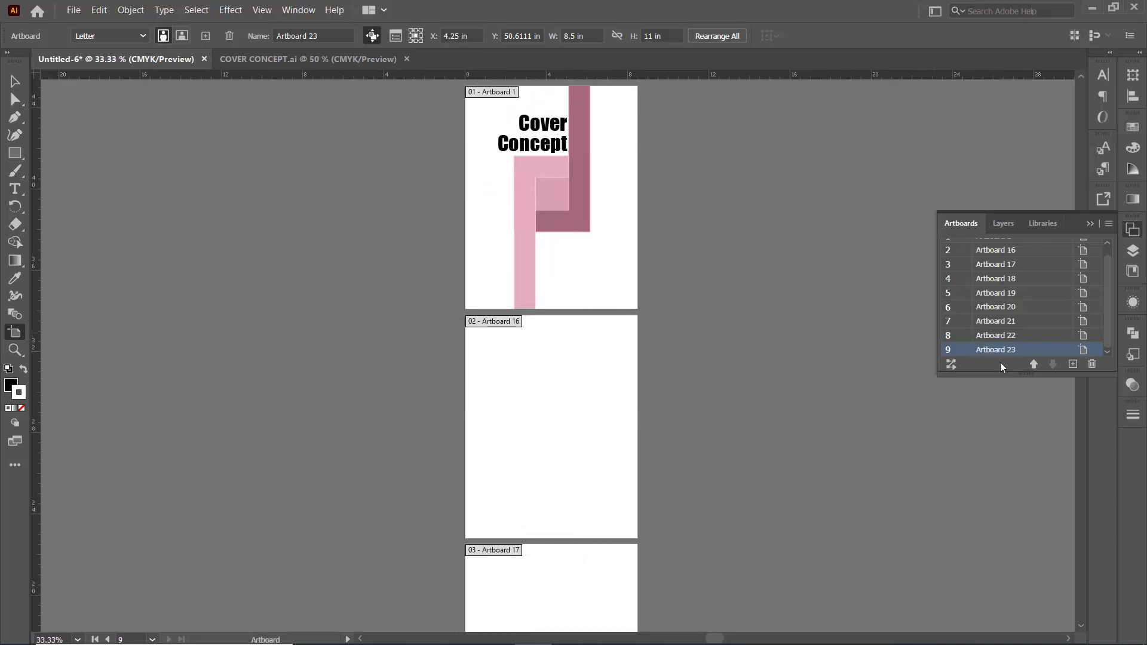
Rearrange the artboards into a Grid by Row layout with 2 columns
{"action": "left_click", "coordinate": [717, 36]}
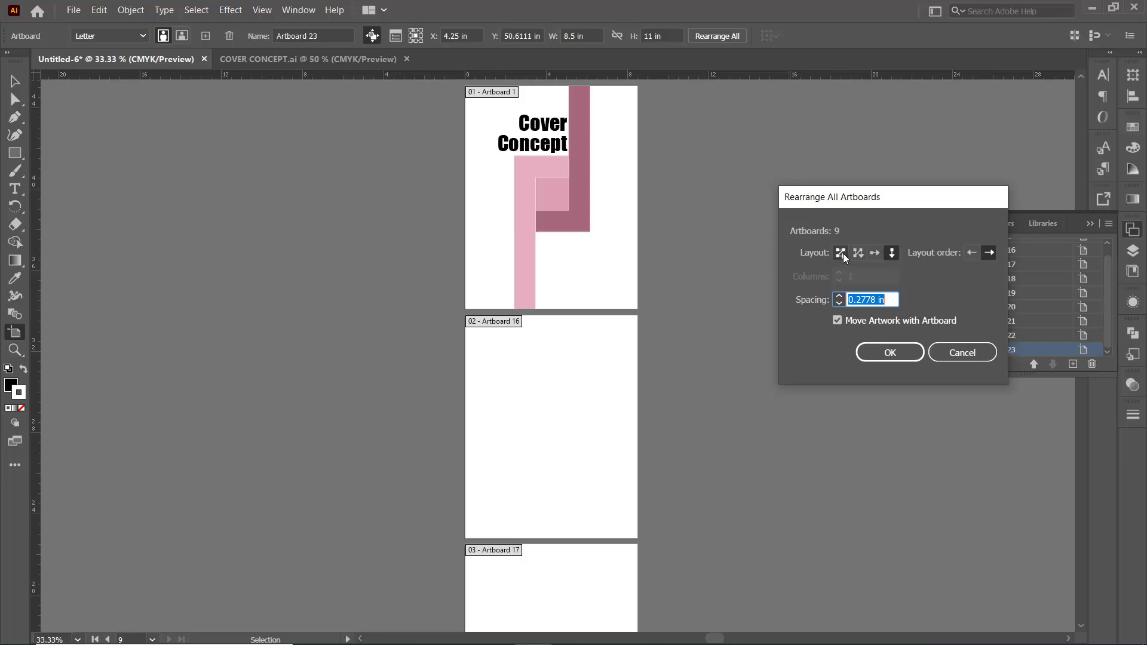
{"action": "left_click", "coordinate": [842, 253]}
{"action": "left_click_drag", "start_coordinate": [863, 276], "coordinate": [829, 275]}
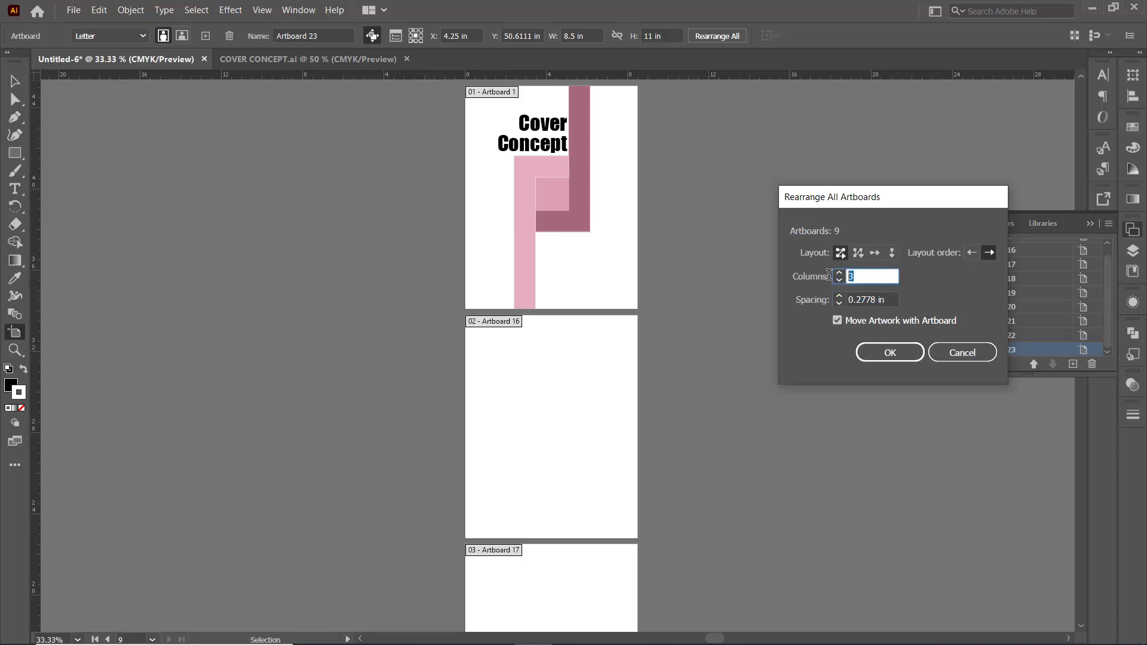
{"action": "type", "text": "2"}
{"action": "left_click", "coordinate": [904, 353]}
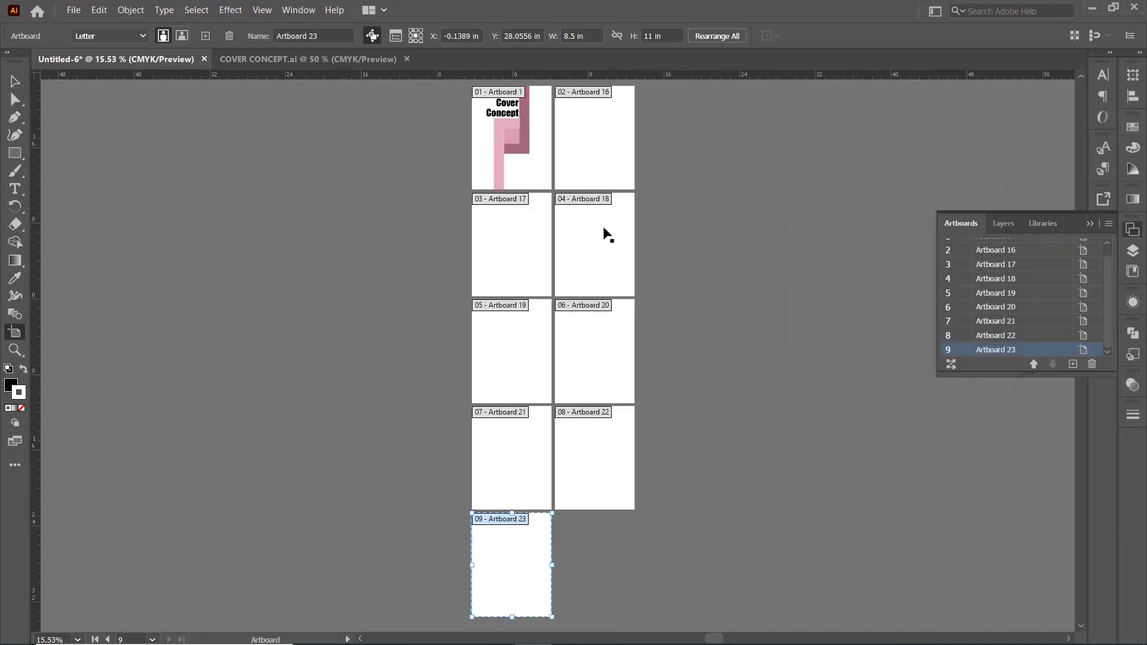
{"action": "scroll", "coordinate": [606, 235], "scroll_direction": "up", "scroll_amount": 2}
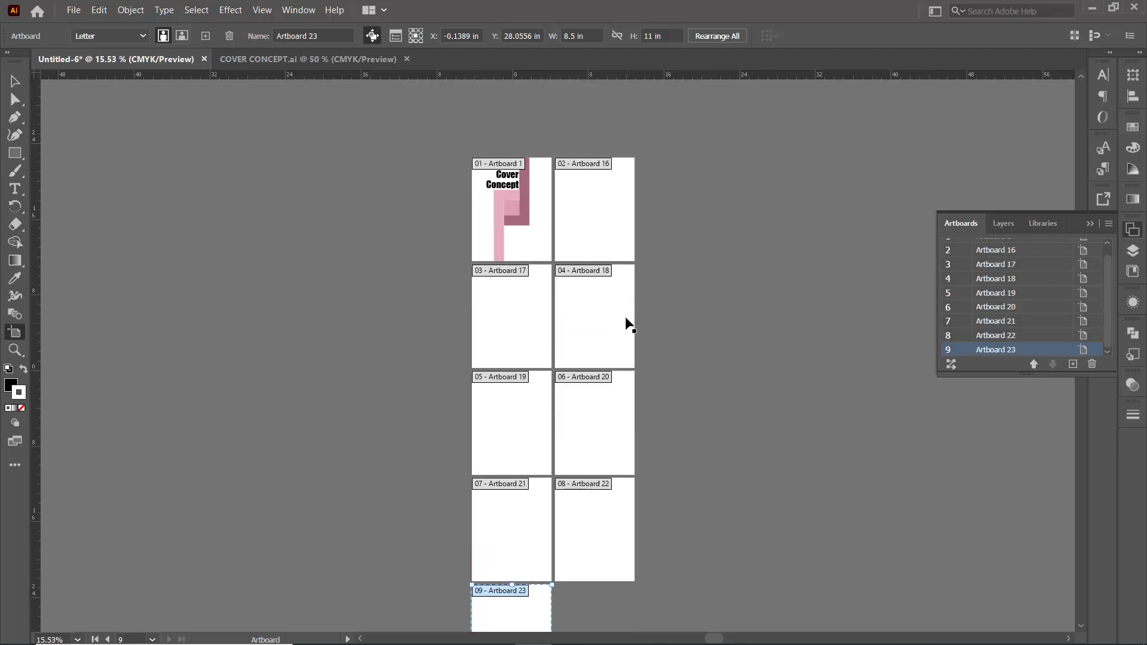
Rearrange the artboards into a Grid by Column layout with 3 rows
{"action": "left_click", "coordinate": [721, 38]}
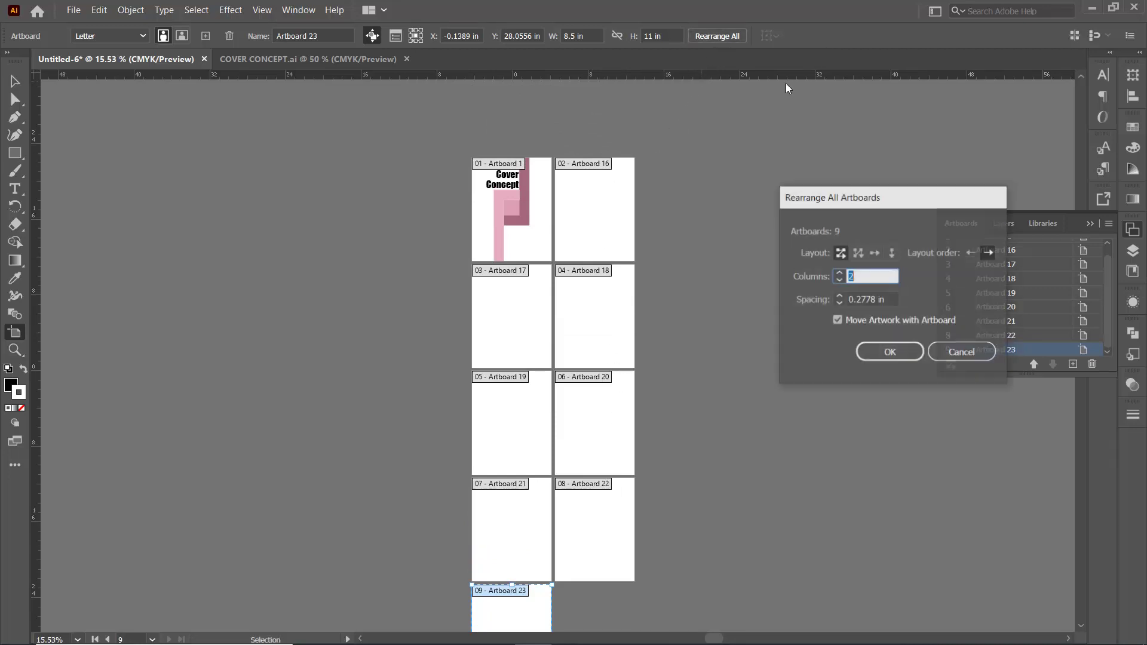
{"action": "left_click", "coordinate": [858, 253]}
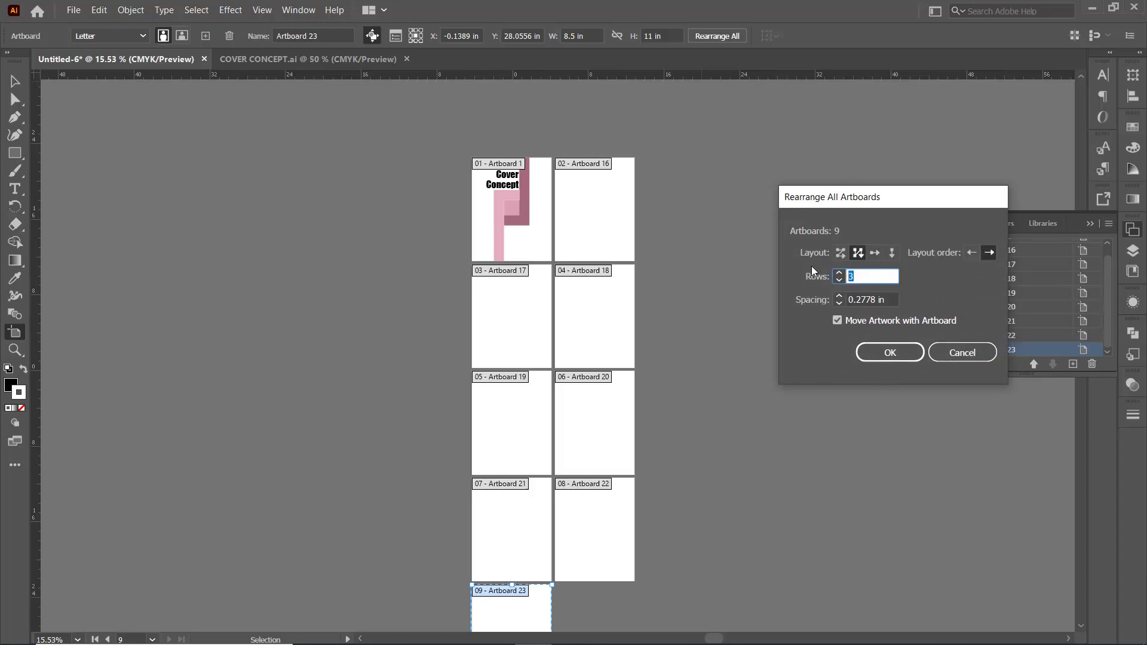
{"action": "type", "text": "3"}
{"action": "left_click", "coordinate": [890, 352]}
{"action": "scroll", "coordinate": [537, 328], "scroll_direction": "up", "scroll_amount": 2}
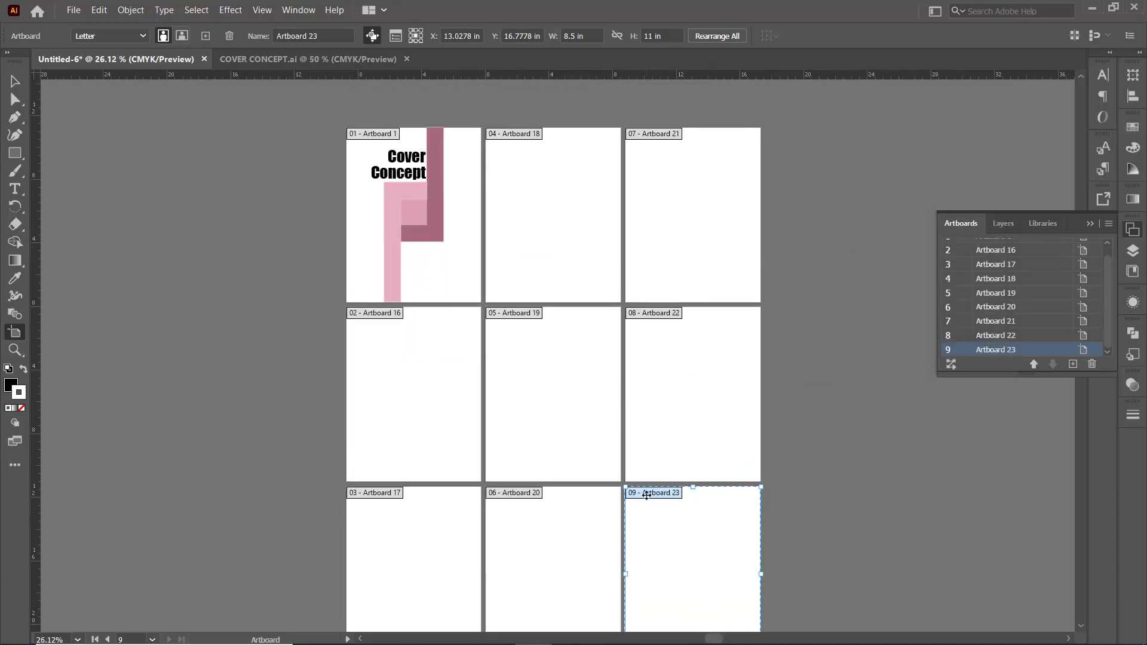
Add two new artboards, 24 and 25, at the end of the bottom row
{"action": "left_click", "coordinate": [1071, 366]}
{"action": "scroll", "coordinate": [717, 299], "scroll_direction": "down", "scroll_amount": 3}
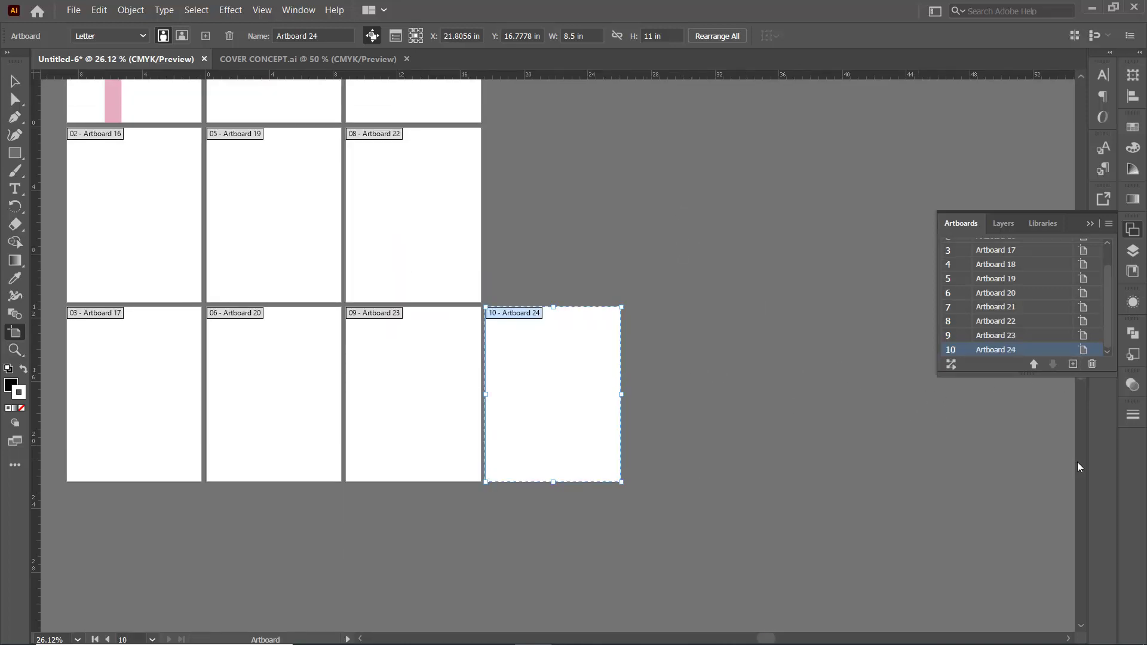
{"action": "left_click", "coordinate": [1072, 364]}
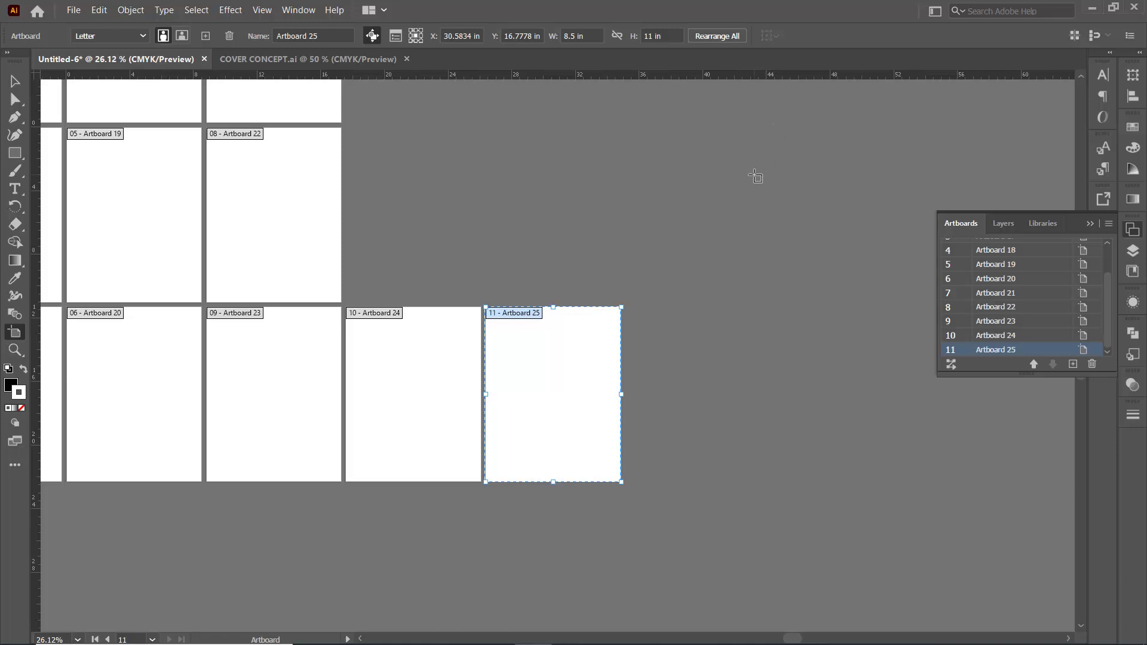
{"action": "mouse_move", "coordinate": [326, 237]}
{"action": "left_mouse_down"}
{"action": "mouse_move", "coordinate": [506, 295]}
{"action": "mouse_move", "coordinate": [506, 364]}
{"action": "left_mouse_up"}
{"action": "left_click_drag", "start_coordinate": [507, 289], "coordinate": [508, 323]}
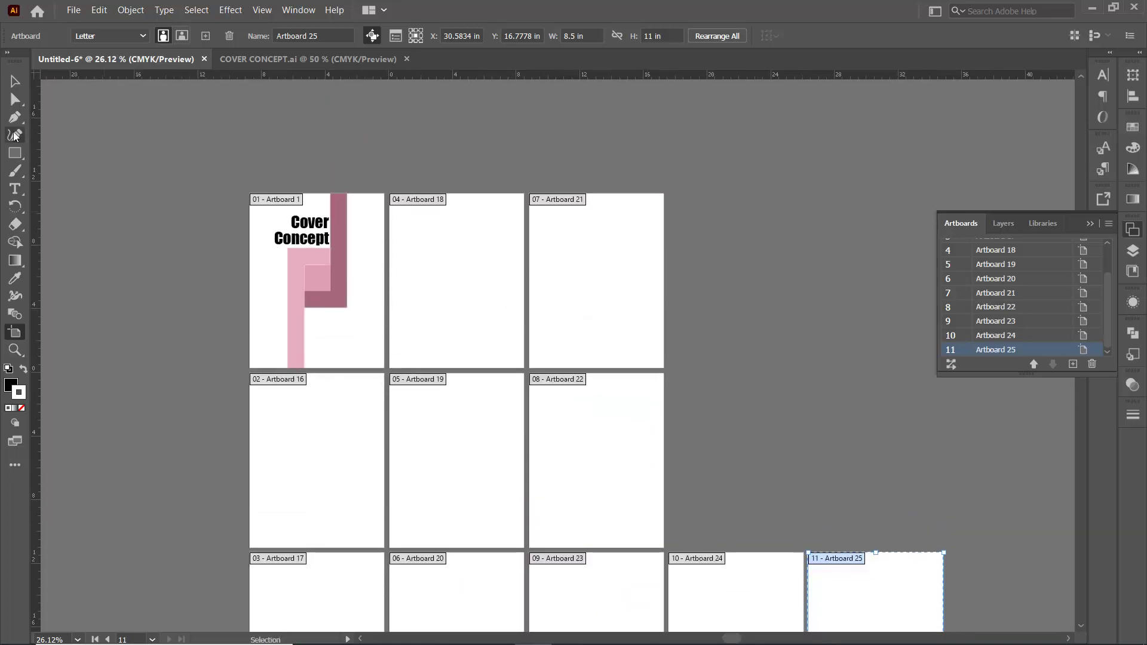
Draw a black square on the top-middle artboard and copy it to the centre-right artboard
{"action": "left_click", "coordinate": [15, 81]}
{"action": "left_click", "coordinate": [16, 154]}
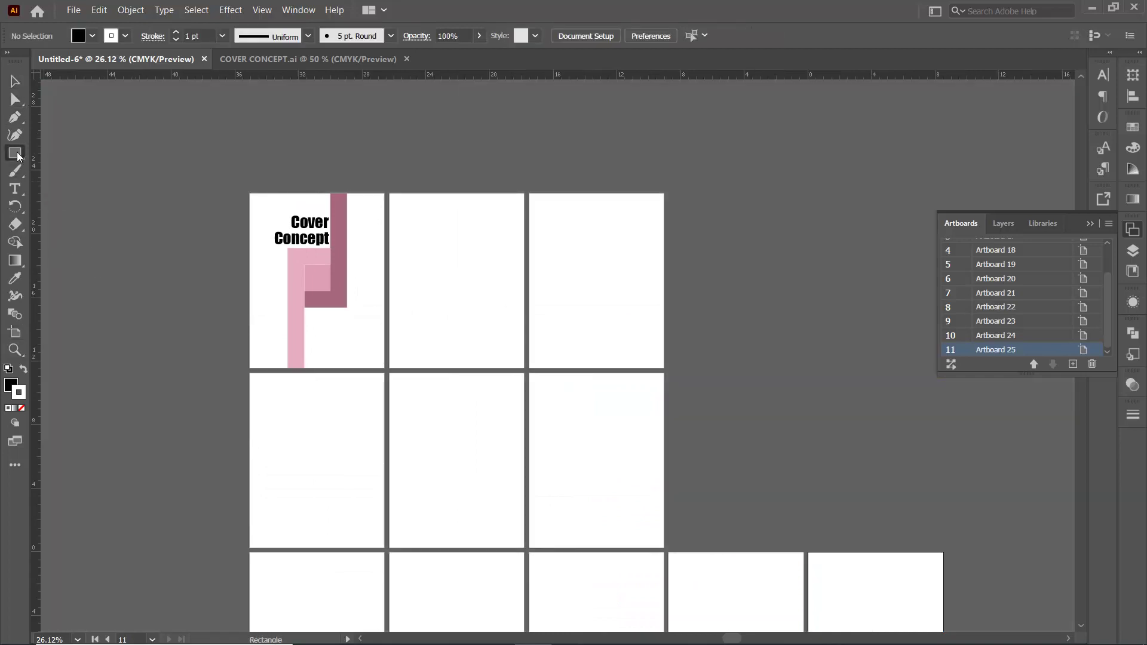
{"action": "mouse_move", "coordinate": [431, 253]}
{"action": "left_mouse_down"}
{"action": "mouse_move", "coordinate": [503, 323]}
{"action": "mouse_move", "coordinate": [466, 286]}
{"action": "left_mouse_up"}
{"action": "key", "text": "v"}
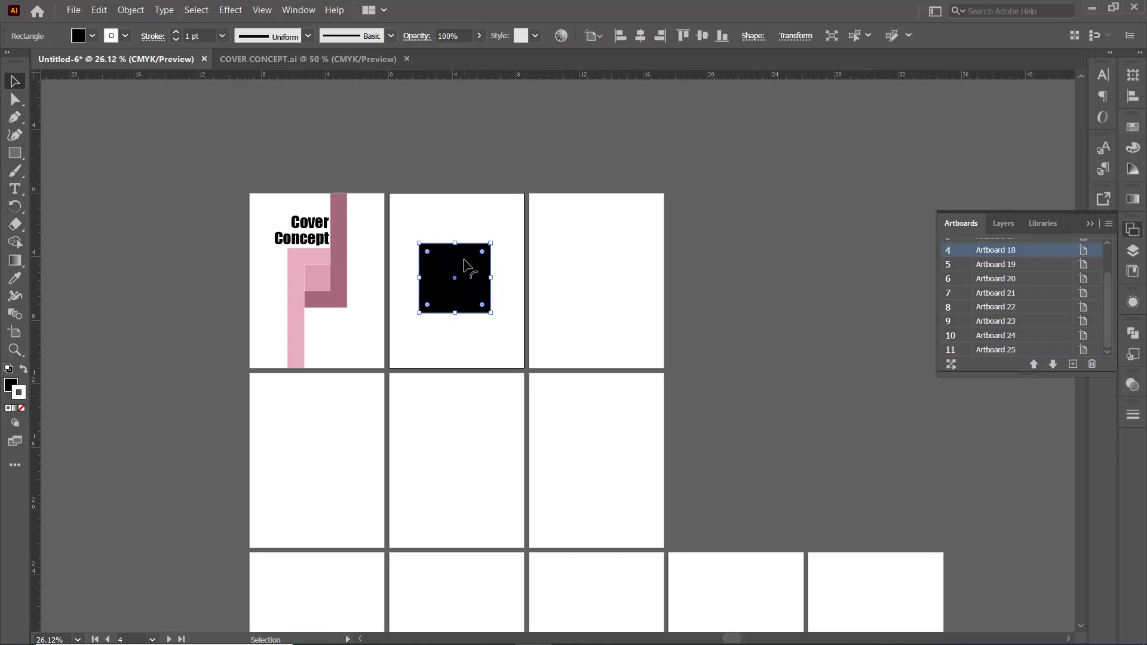
{"action": "left_click_drag", "start_coordinate": [473, 278], "coordinate": [619, 444], "text": "alt"}
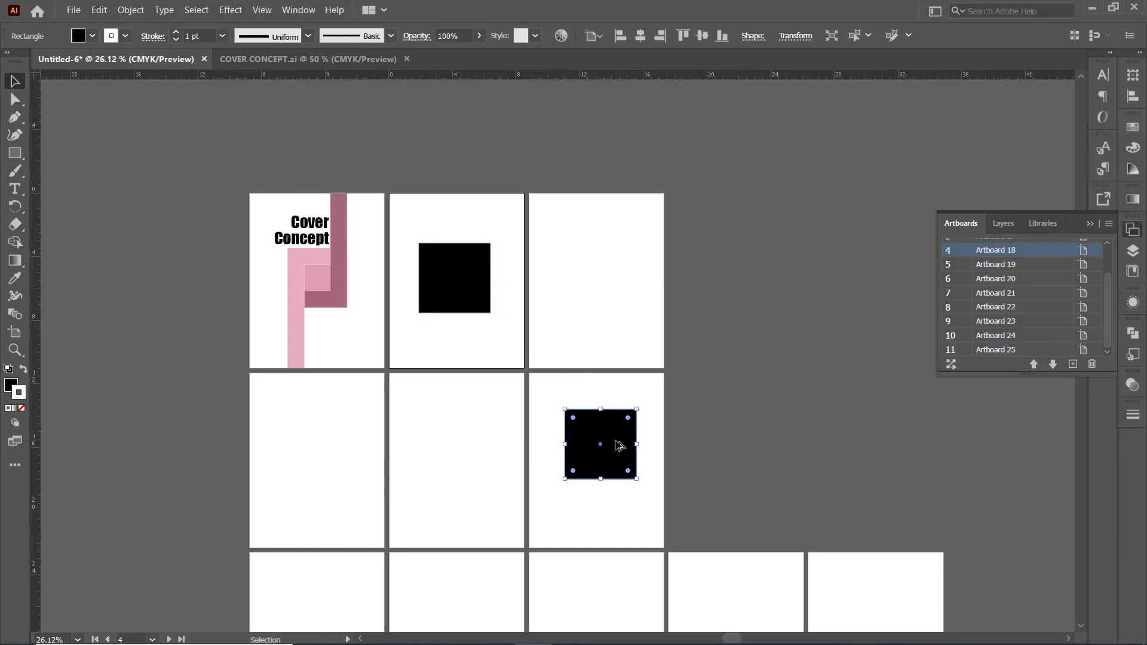
Fill the copied square with crimson 9E1B40, then bring back the Artboards list
{"action": "double_click", "coordinate": [11, 385]}
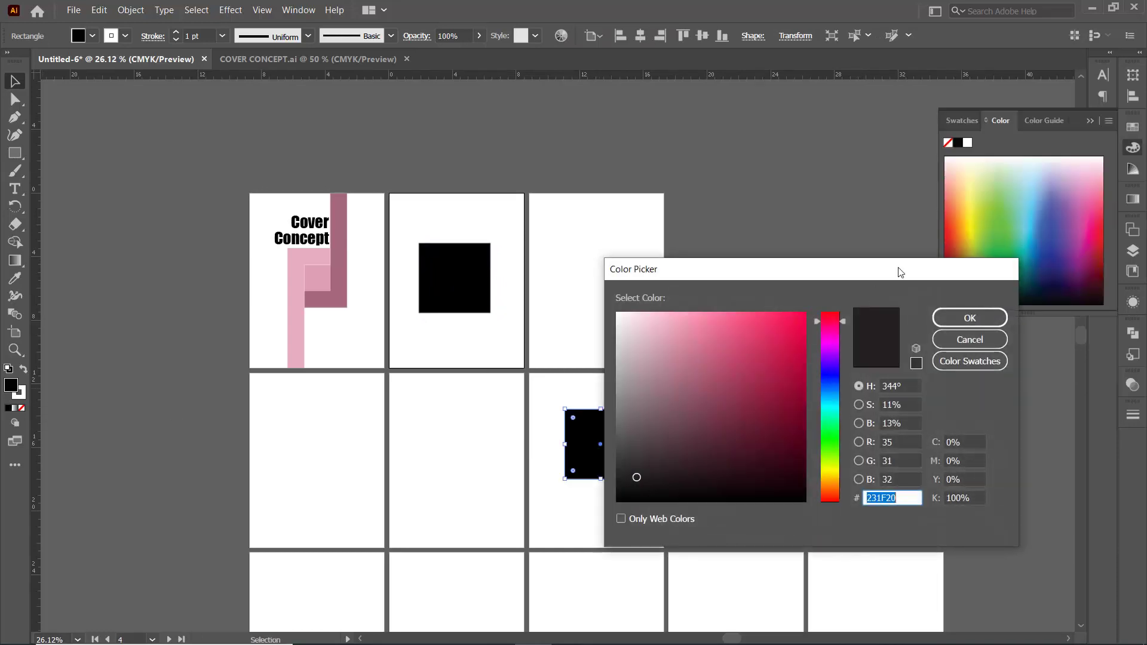
{"action": "left_click_drag", "start_coordinate": [767, 392], "coordinate": [774, 382]}
{"action": "key", "text": "Return"}
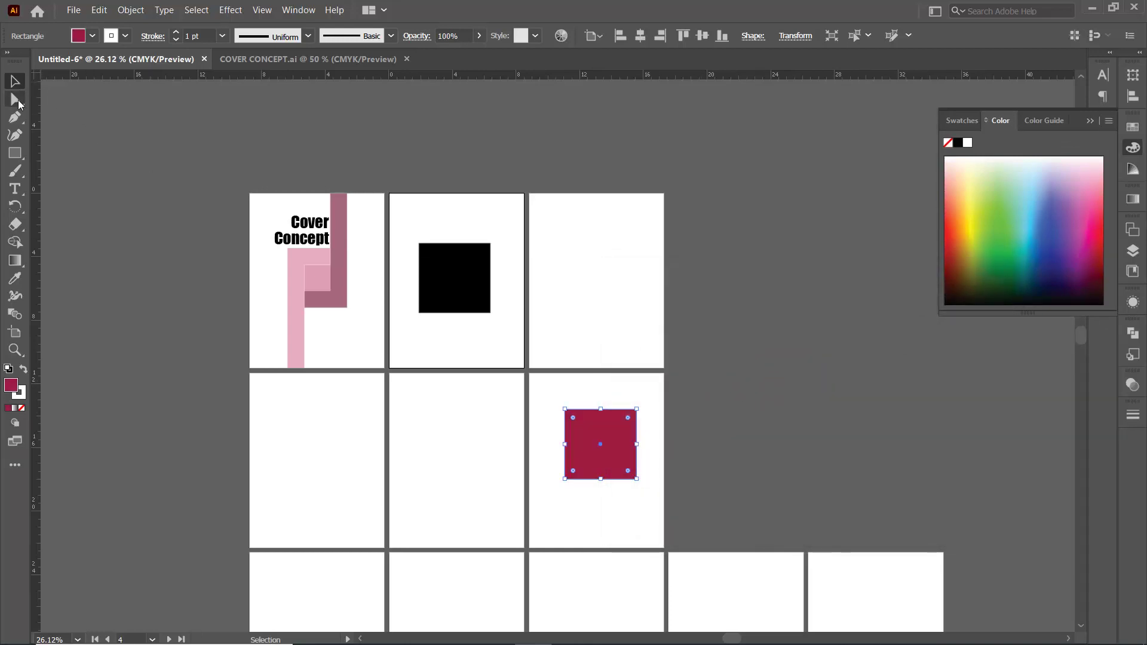
{"action": "left_click", "coordinate": [17, 102]}
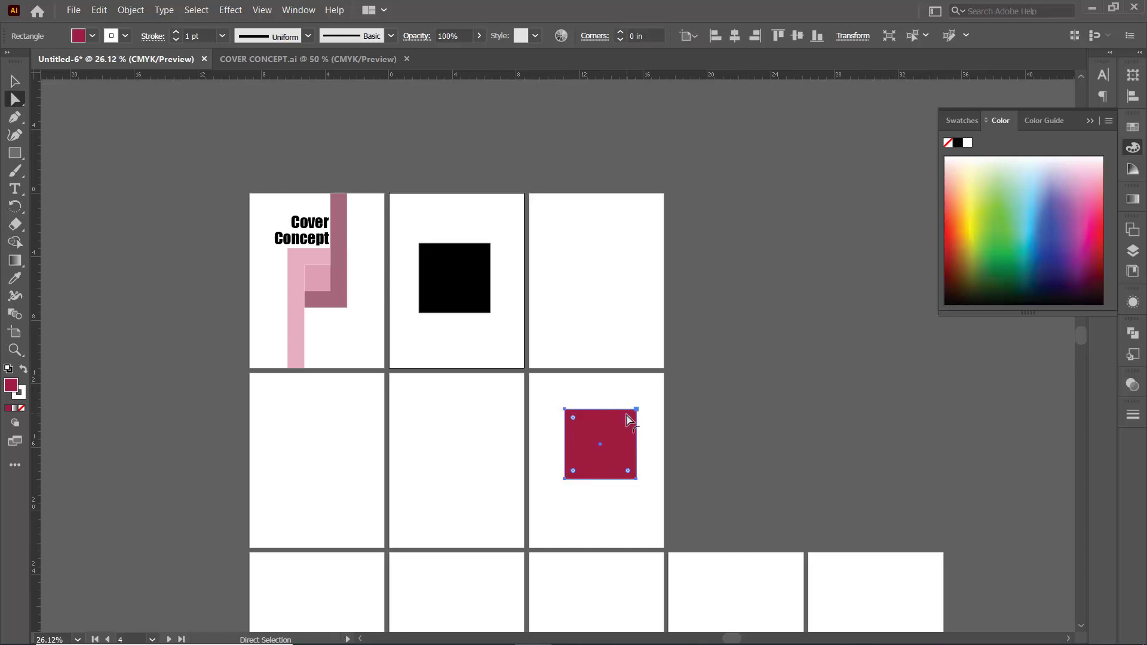
{"action": "left_click", "coordinate": [1089, 121]}
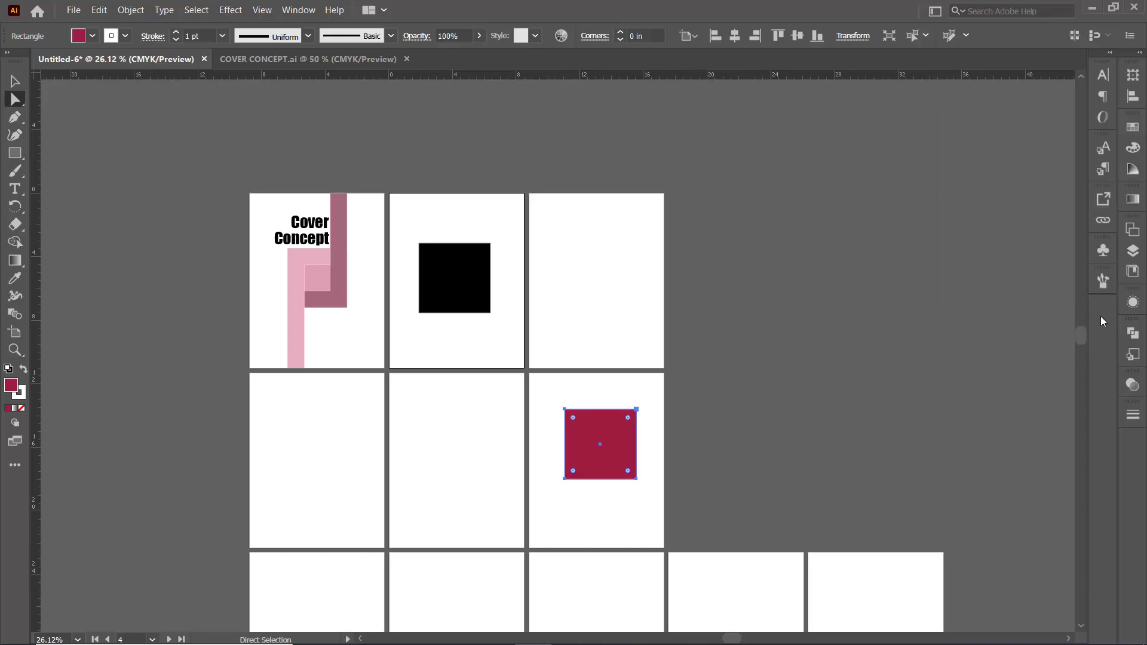
{"action": "left_click", "coordinate": [1132, 232]}
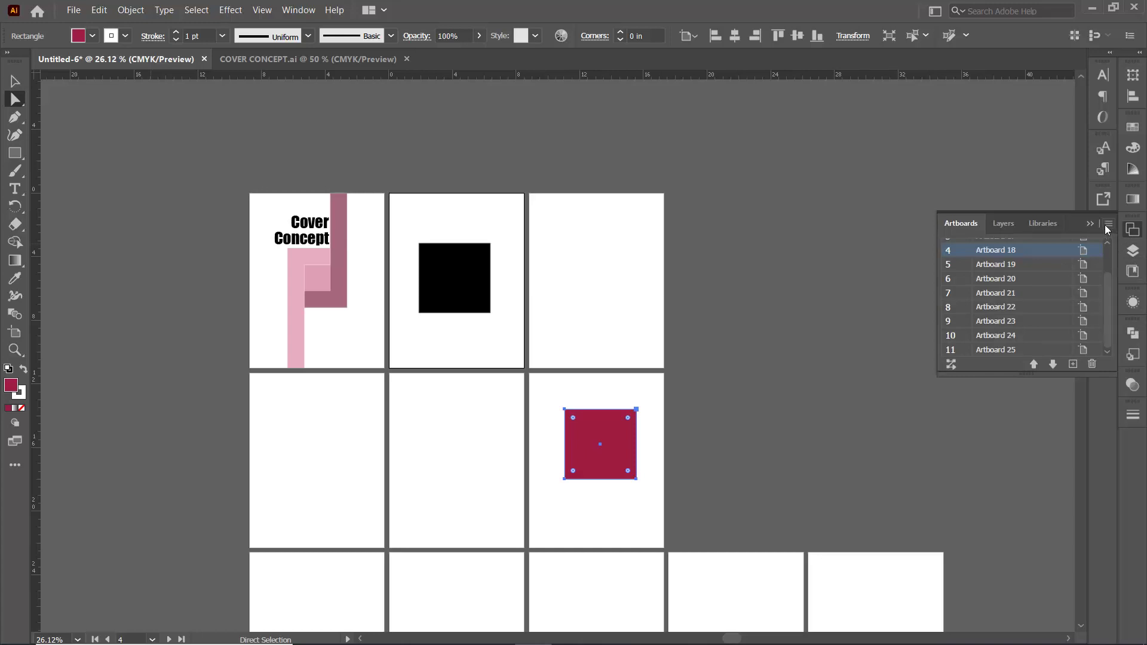
Delete all empty artboards, then delete Artboard 22 holding the crimson square
{"action": "left_click", "coordinate": [1108, 226]}
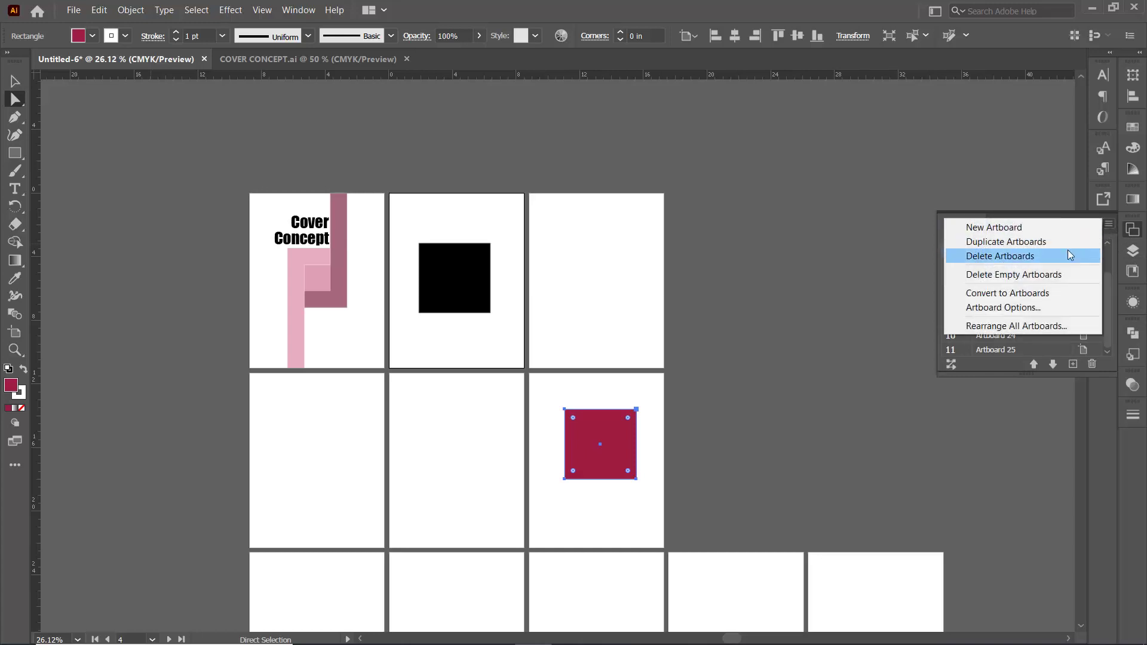
{"action": "left_click", "coordinate": [1044, 278]}
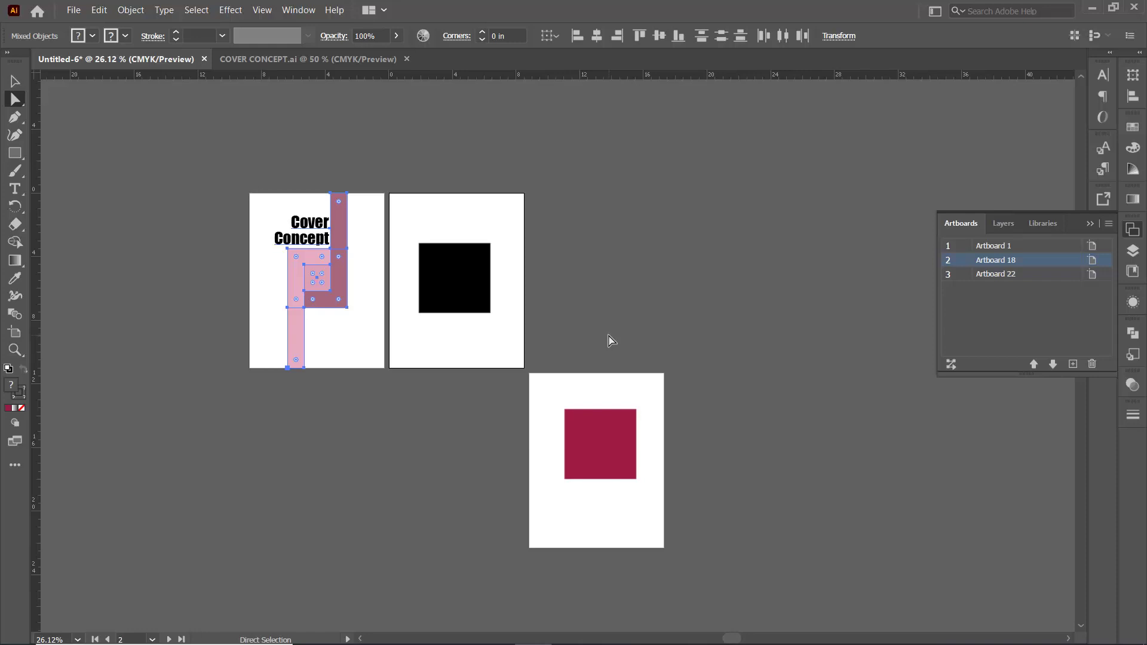
{"action": "left_click", "coordinate": [606, 430]}
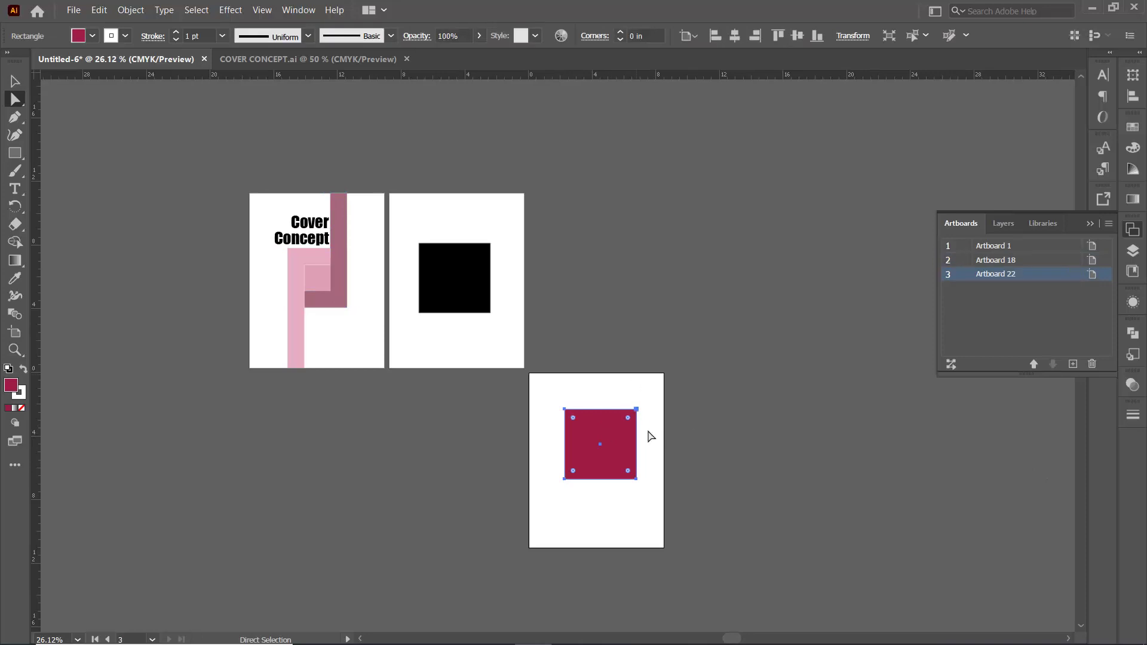
{"action": "left_click", "coordinate": [1094, 367]}
Delete the leftover crimson square, zoom to the black square and swap its fill and stroke
{"action": "key", "text": "Delete"}
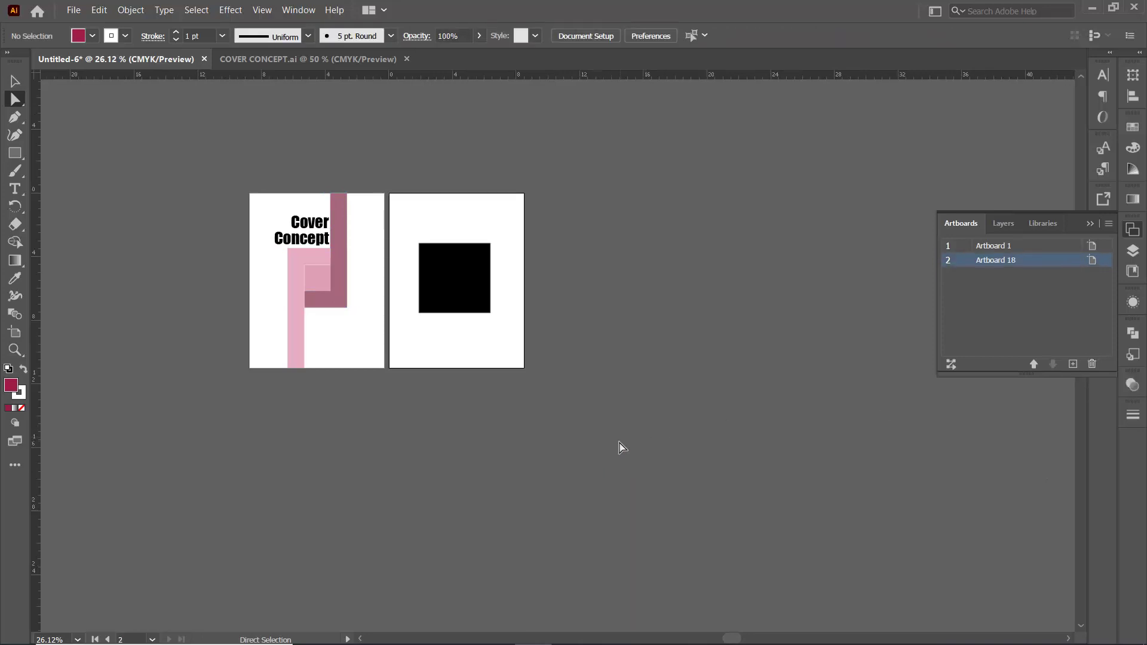
{"action": "left_click_drag", "start_coordinate": [358, 227], "coordinate": [471, 264]}
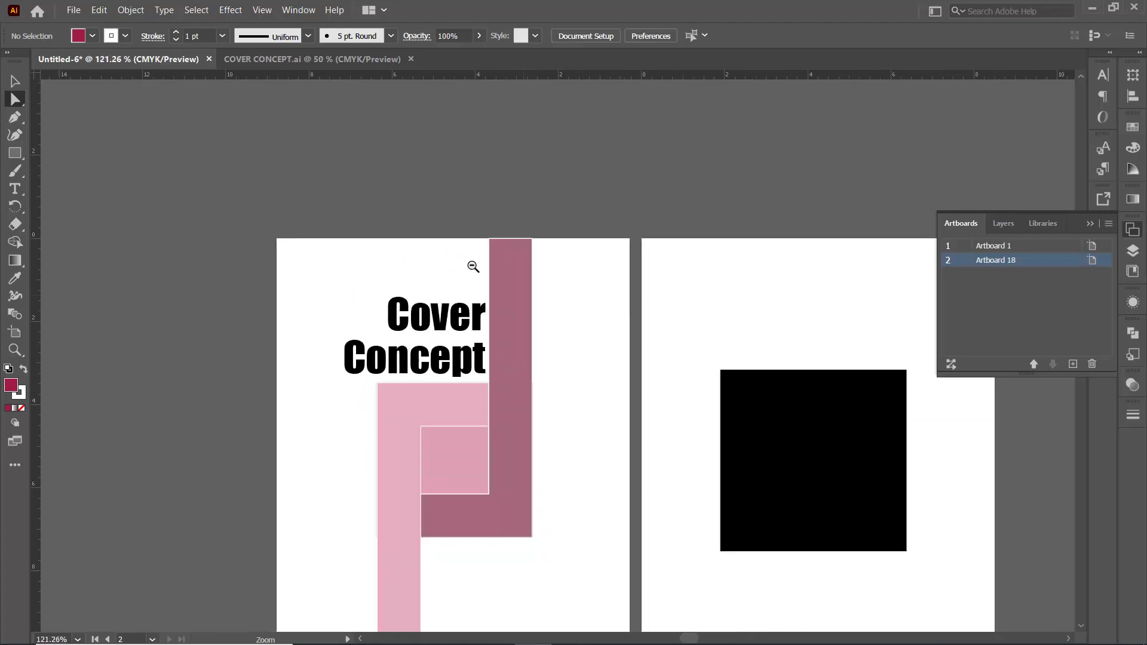
{"action": "left_click_drag", "start_coordinate": [682, 379], "coordinate": [504, 336]}
{"action": "left_click", "coordinate": [532, 363]}
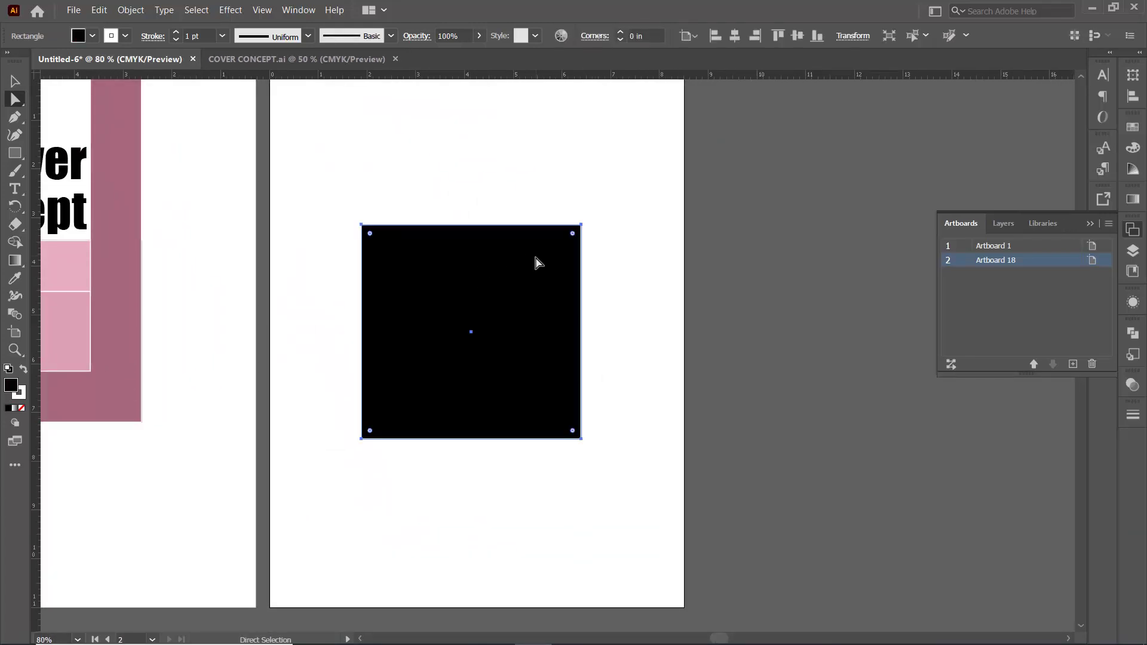
{"action": "left_click_drag", "start_coordinate": [506, 277], "coordinate": [512, 315]}
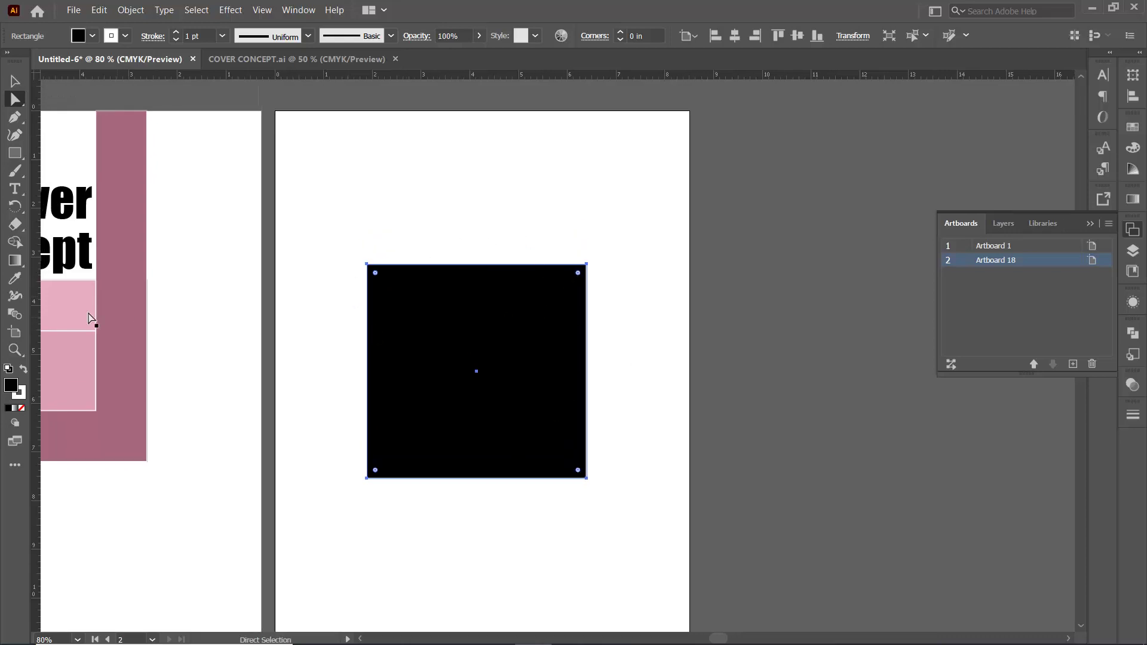
{"action": "key", "text": "shift+x"}
{"action": "left_click", "coordinate": [429, 216]}
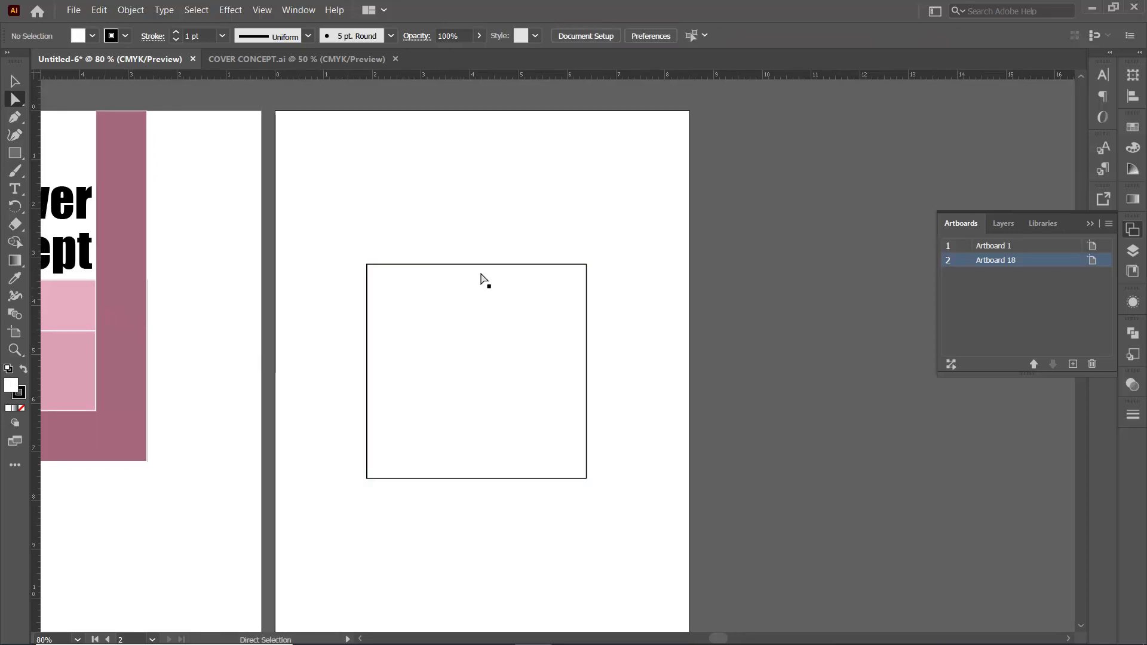
{"action": "left_click", "coordinate": [472, 291]}
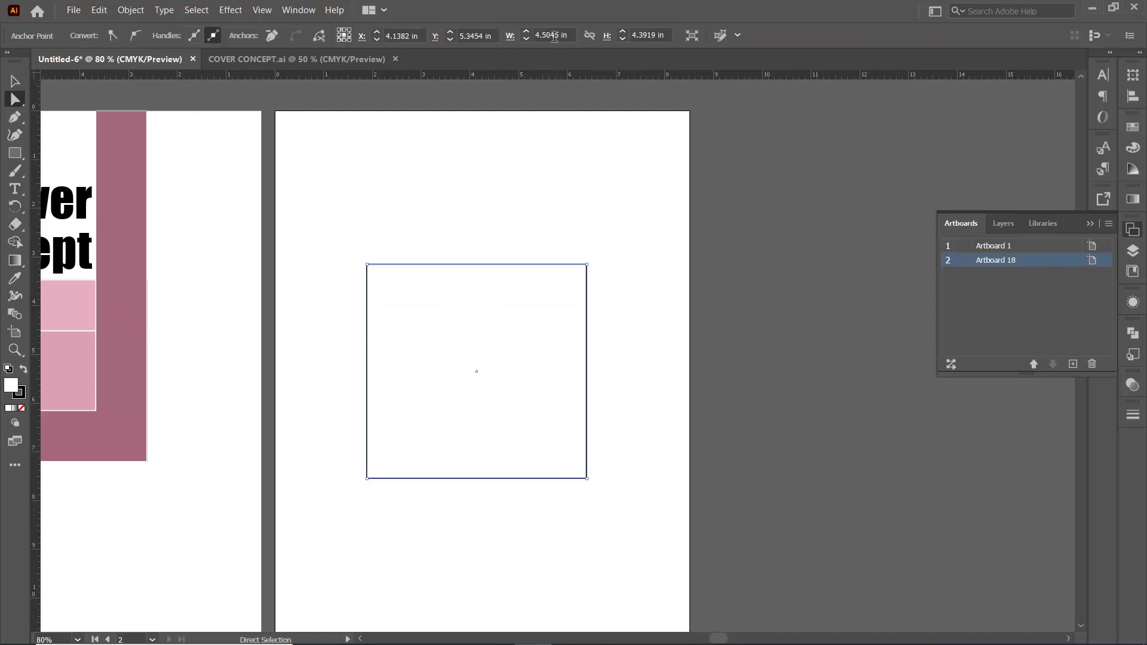
Resize the square to 4 in wide by 4 in high
{"action": "double_click", "coordinate": [554, 36]}
{"action": "type", "text": "4"}
{"action": "key", "text": "Tab"}
{"action": "type", "text": "4"}
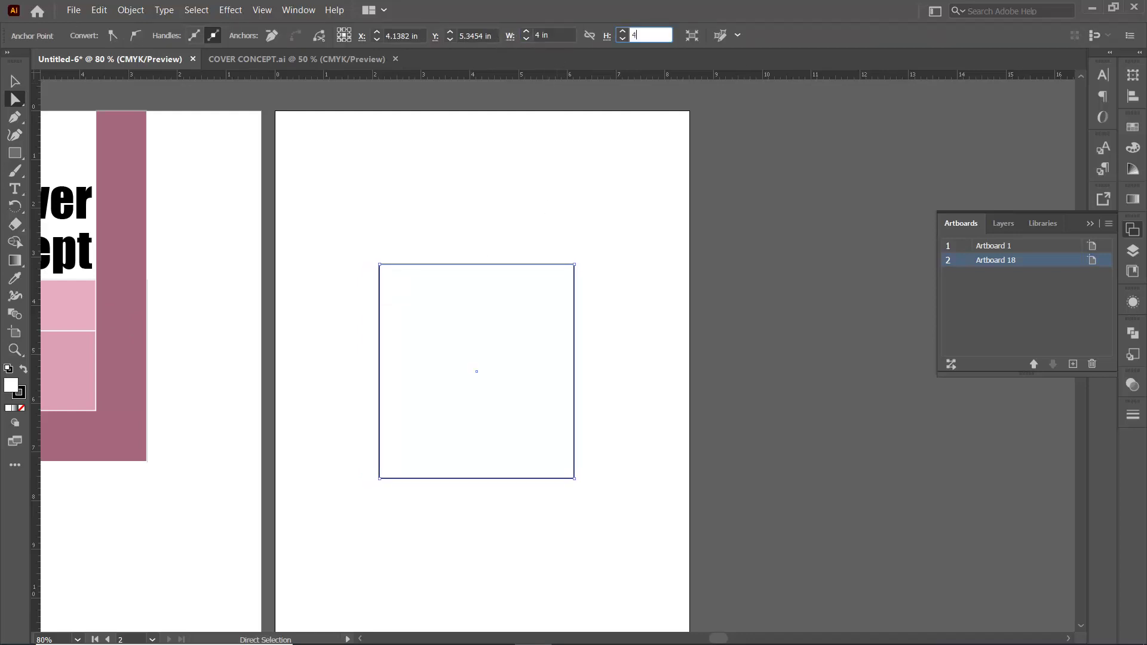
{"action": "key", "text": "Return"}
{"action": "left_click", "coordinate": [453, 250]}
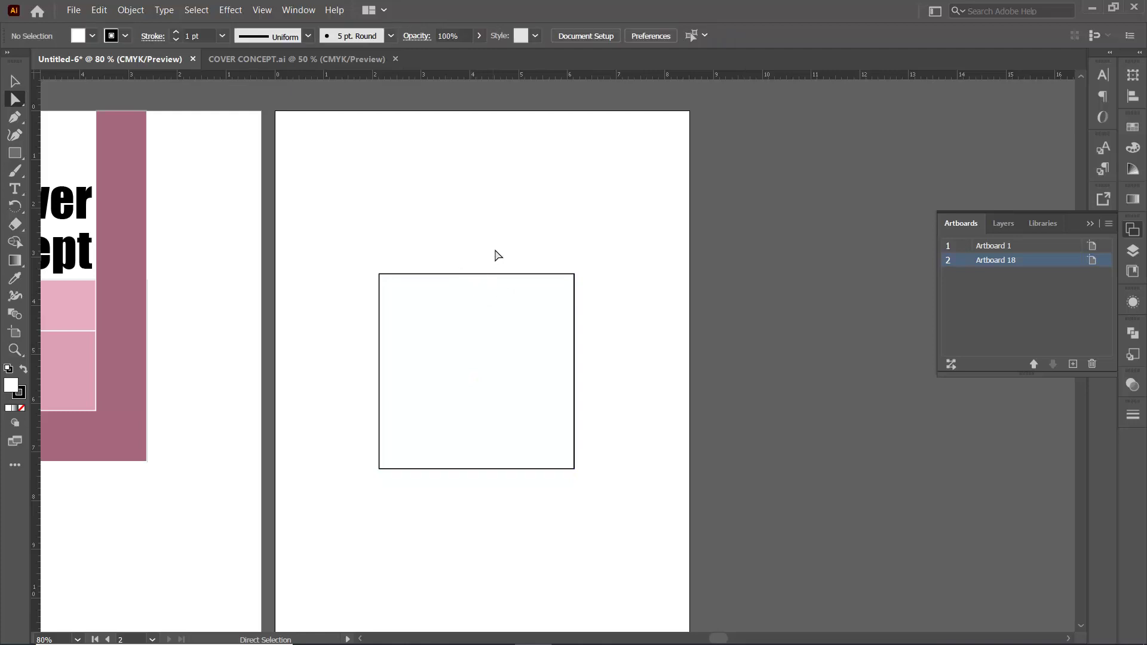
{"action": "left_click", "coordinate": [456, 302]}
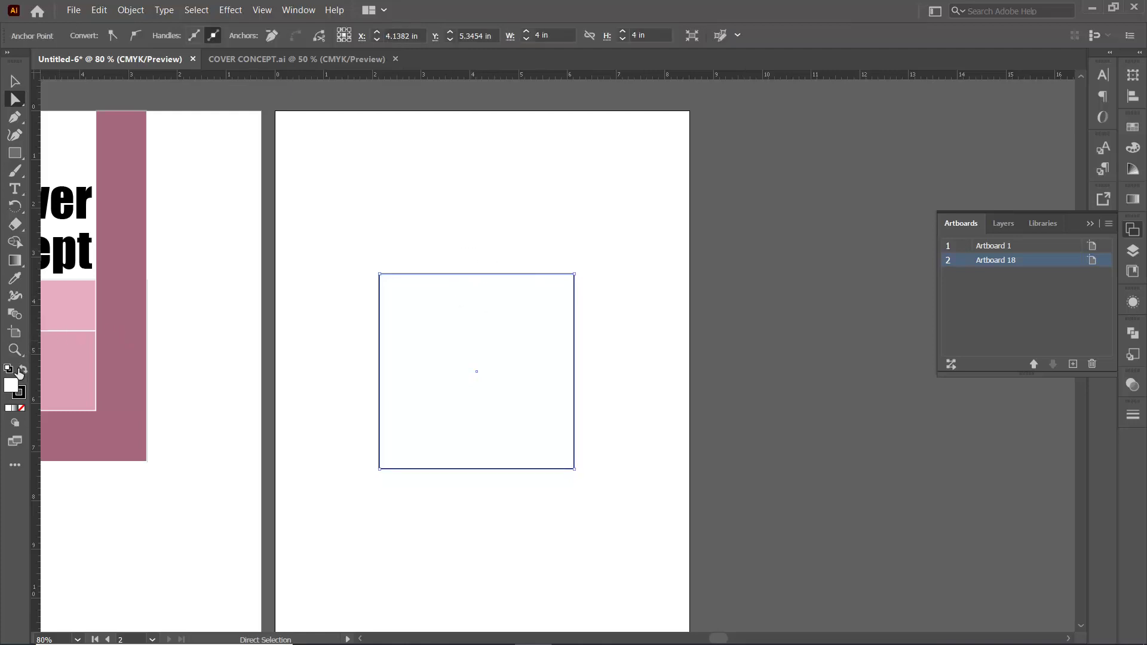
Fill the square pink-red EA1351 and set its stroke to None
{"action": "double_click", "coordinate": [10, 385]}
{"action": "left_click", "coordinate": [792, 325]}
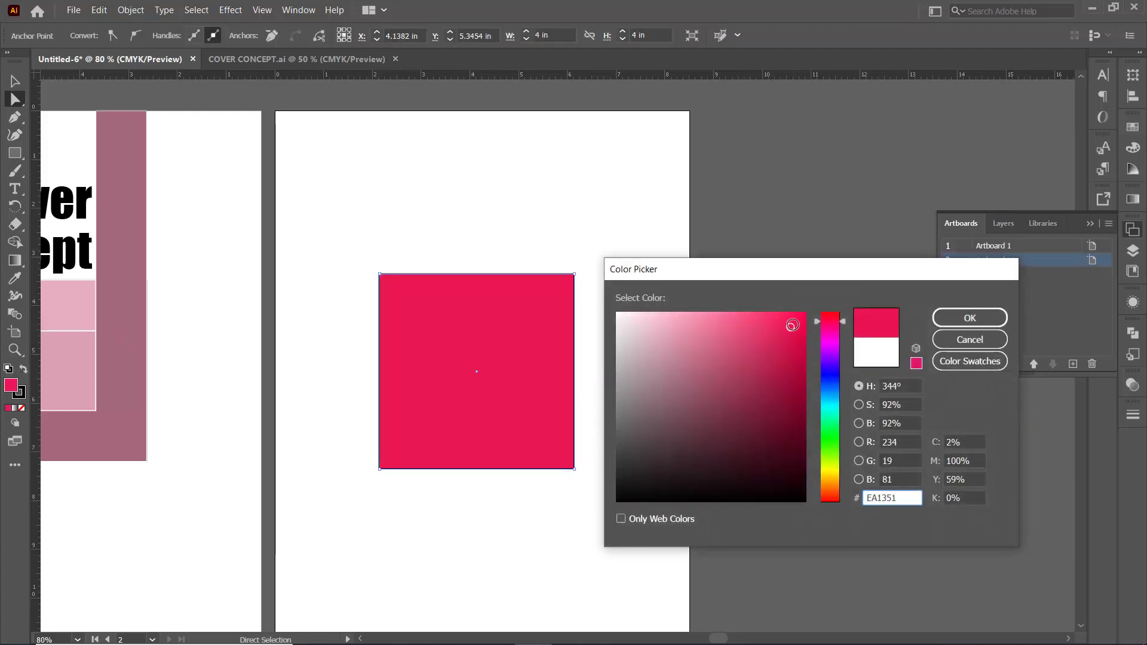
{"action": "key", "text": "Return"}
{"action": "left_click", "coordinate": [472, 350]}
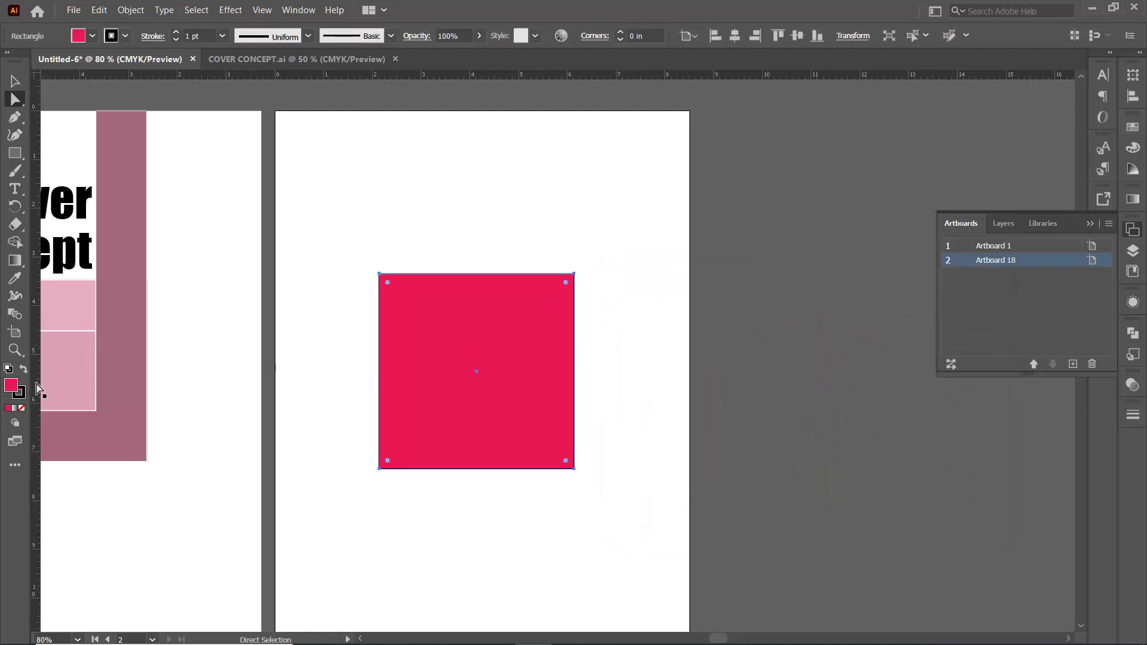
{"action": "key", "text": "x"}
{"action": "key", "text": "slash"}
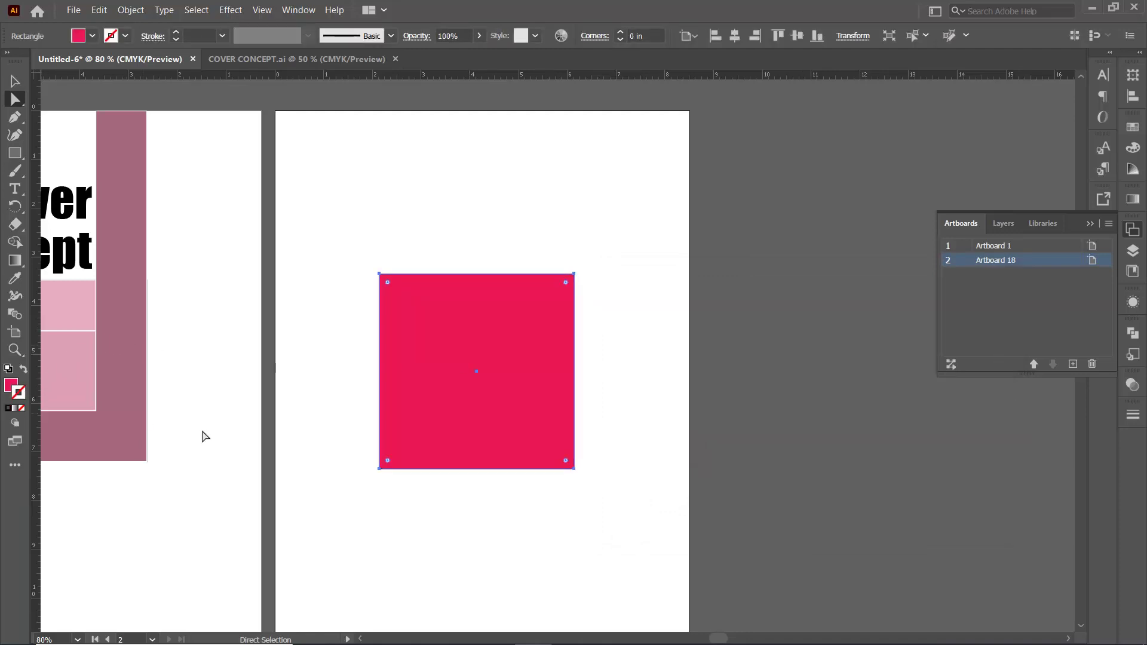
{"action": "left_click", "coordinate": [745, 348]}
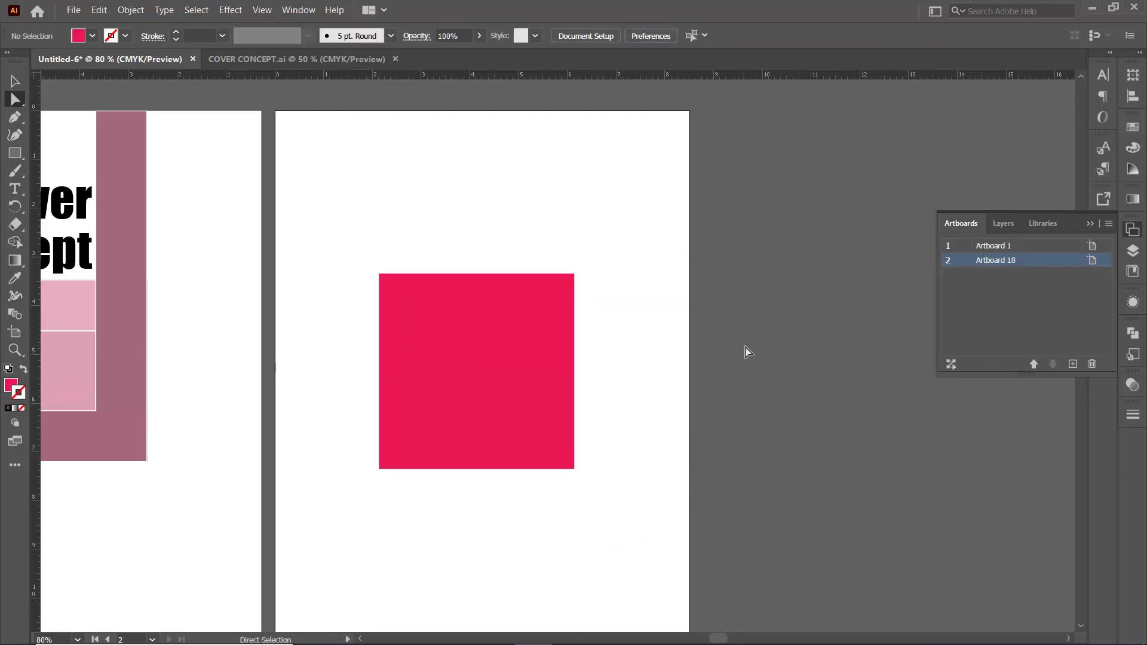
Fit Artboard 18 exactly to the 4-inch red square with the Artboard tool
{"action": "left_click", "coordinate": [485, 348]}
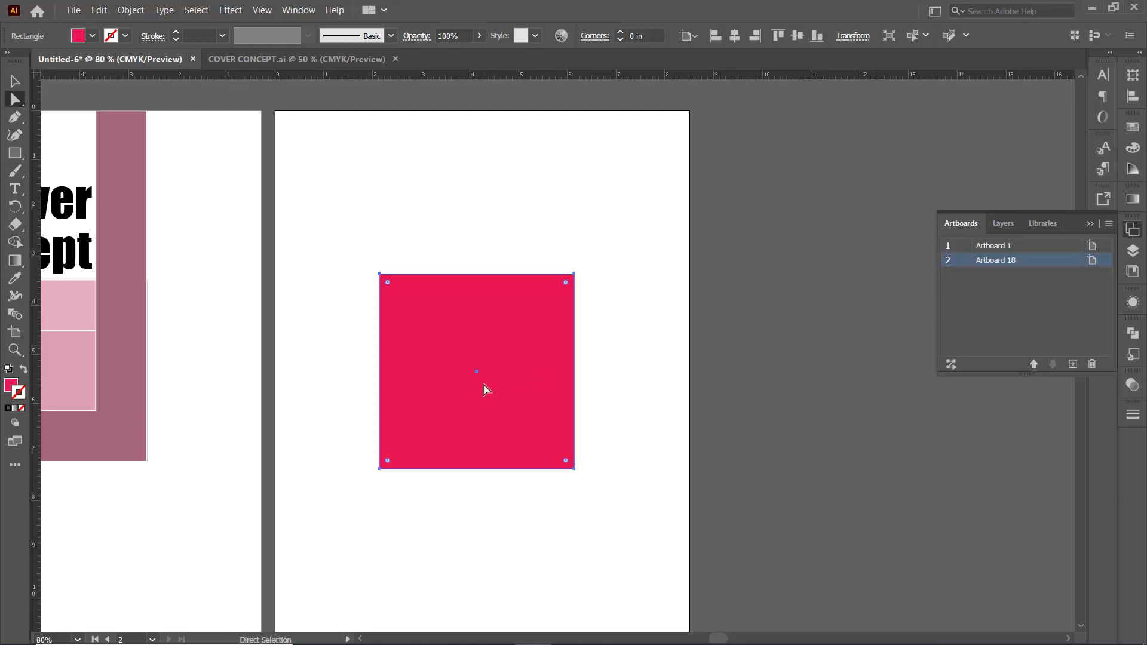
{"action": "left_click", "coordinate": [14, 333]}
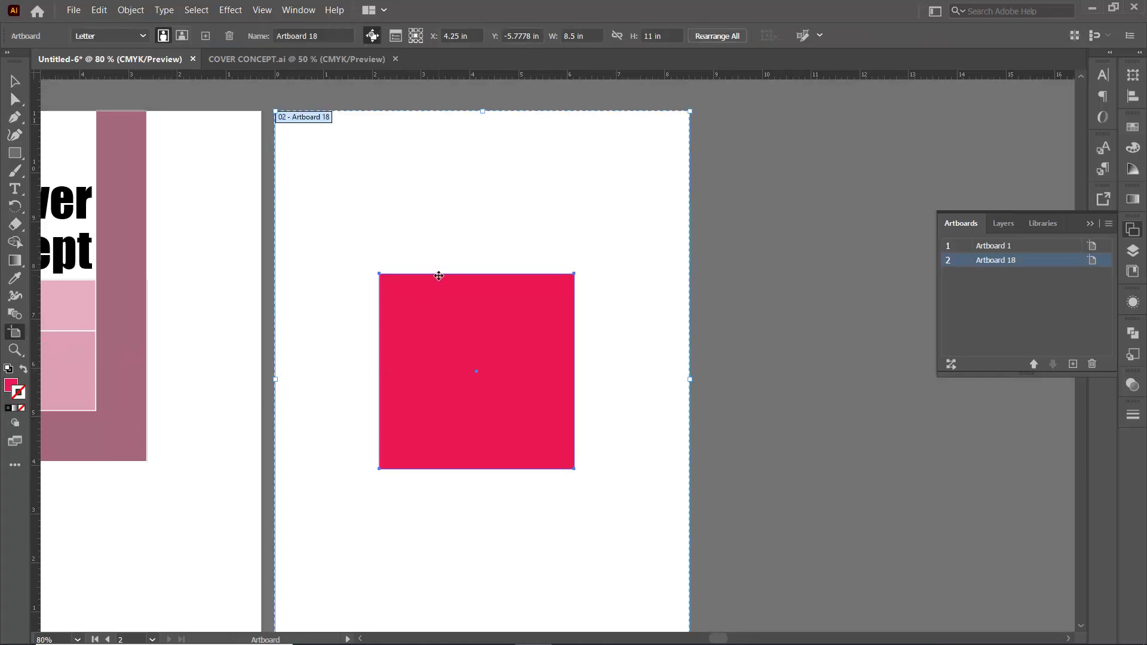
{"action": "left_click", "coordinate": [438, 278]}
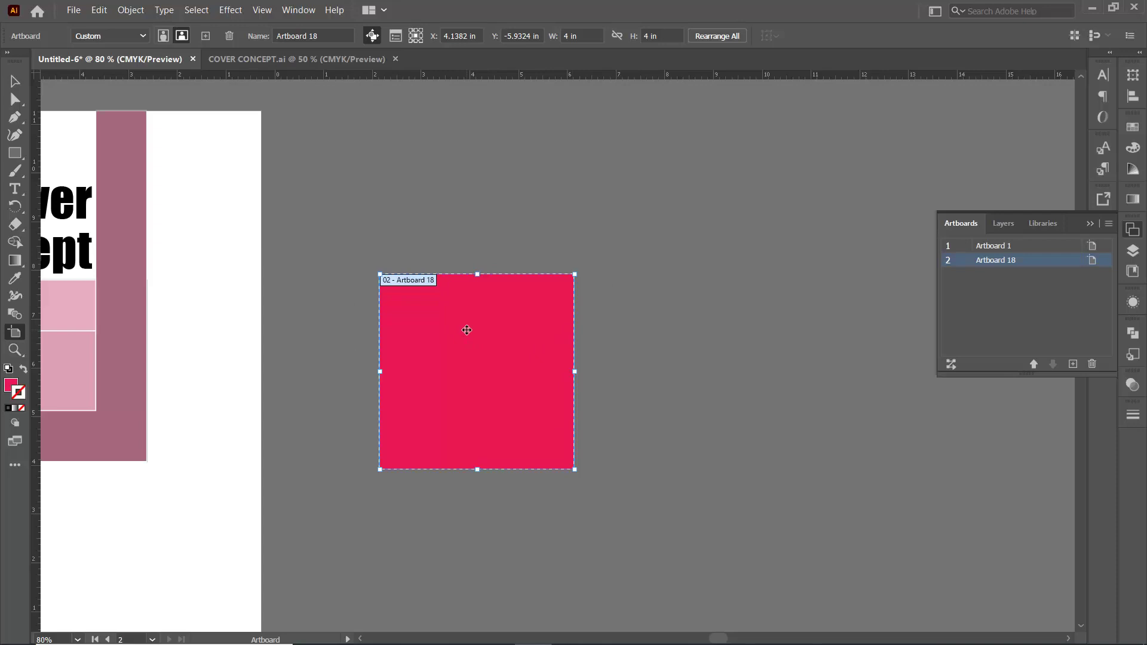
{"action": "key", "text": "Escape"}
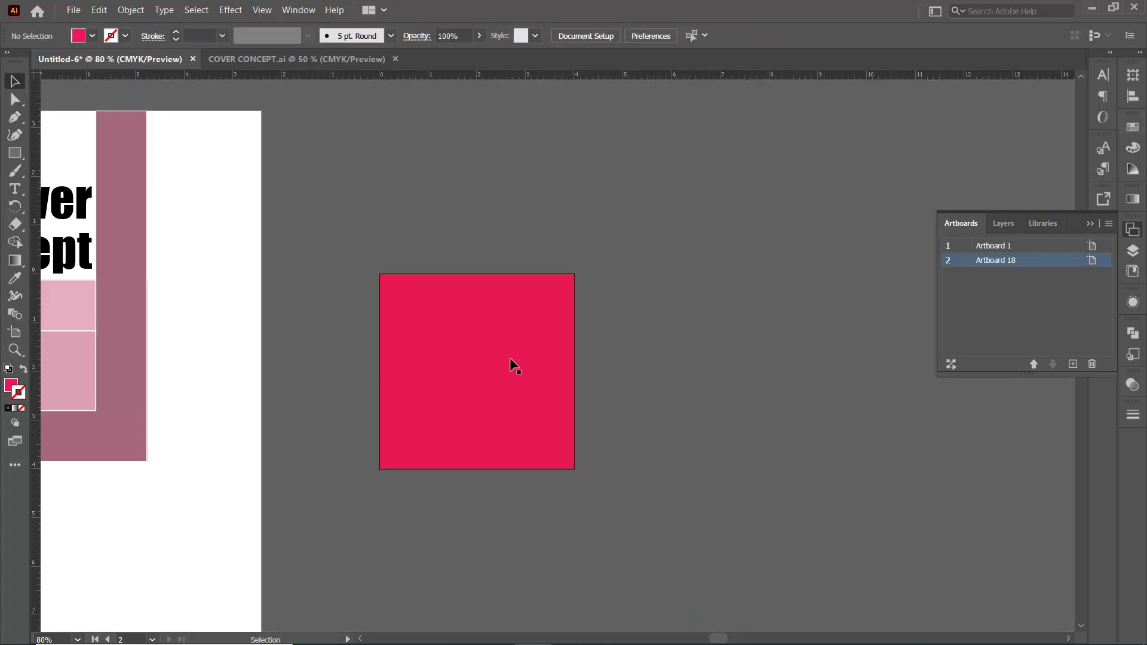
Draw a wide rectangle to the right of the red square
{"action": "left_click_drag", "start_coordinate": [511, 360], "coordinate": [682, 360]}
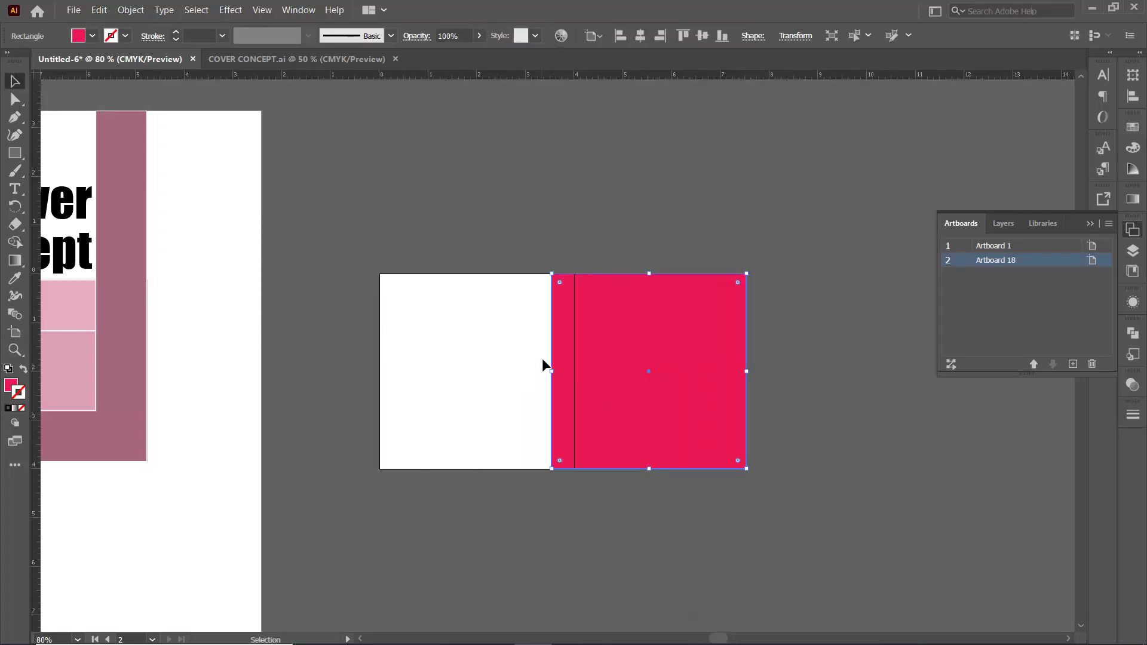
{"action": "key", "text": "ctrl+z"}
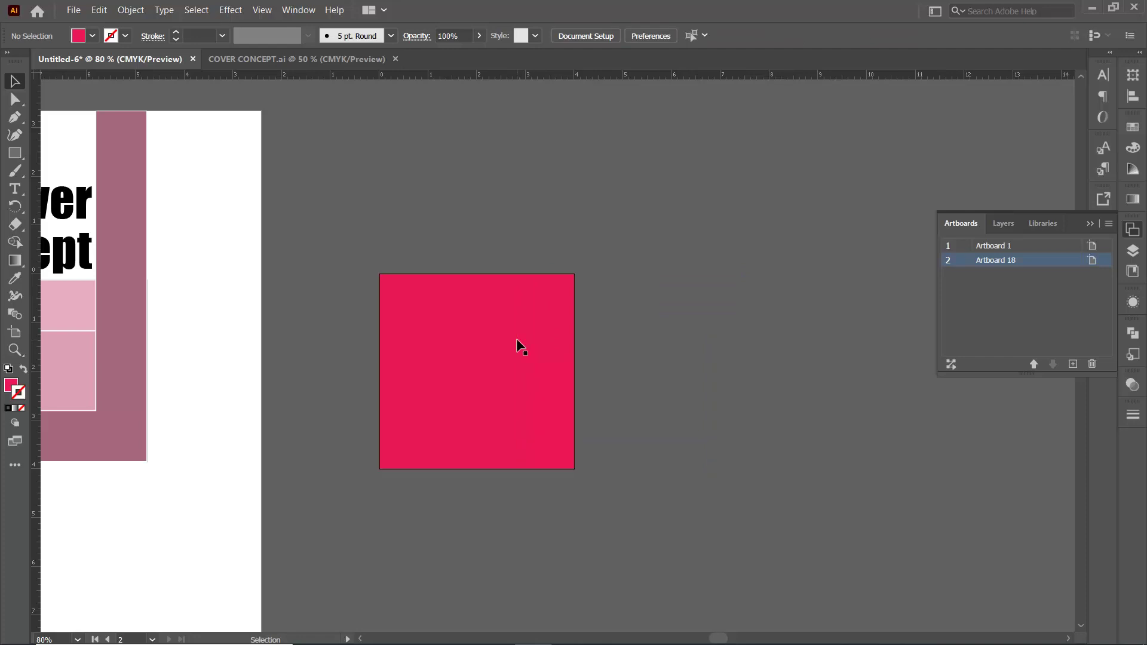
{"action": "left_click", "coordinate": [20, 156]}
{"action": "left_click_drag", "start_coordinate": [644, 280], "coordinate": [949, 398]}
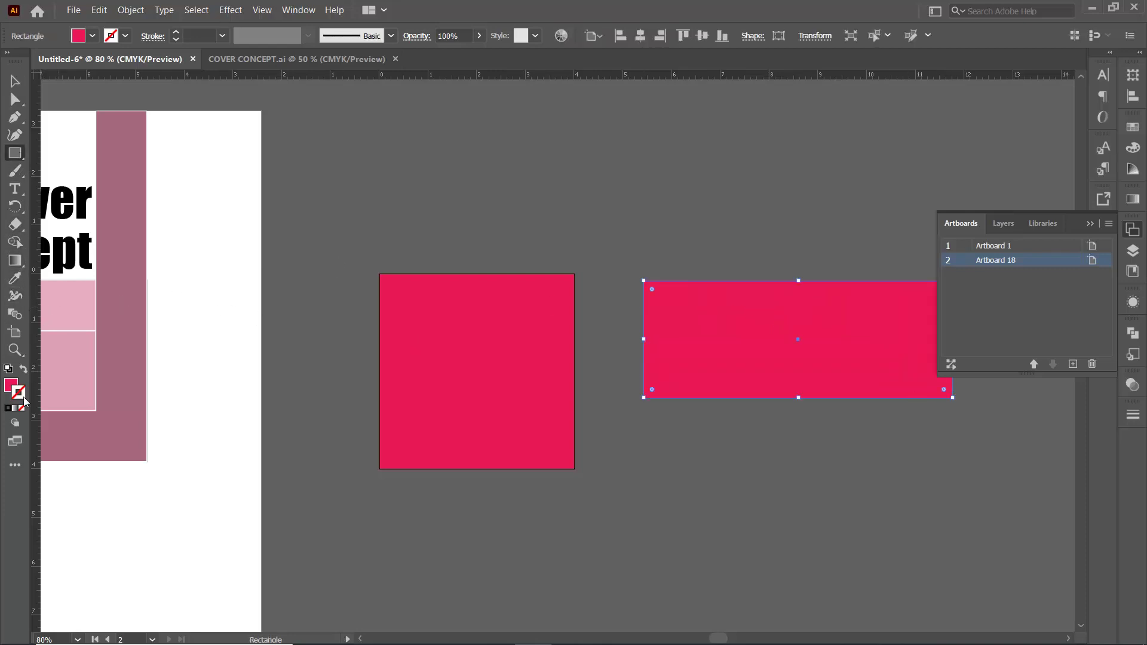
Give the rectangle no fill and a blue 0655C6 stroke
{"action": "double_click", "coordinate": [10, 385]}
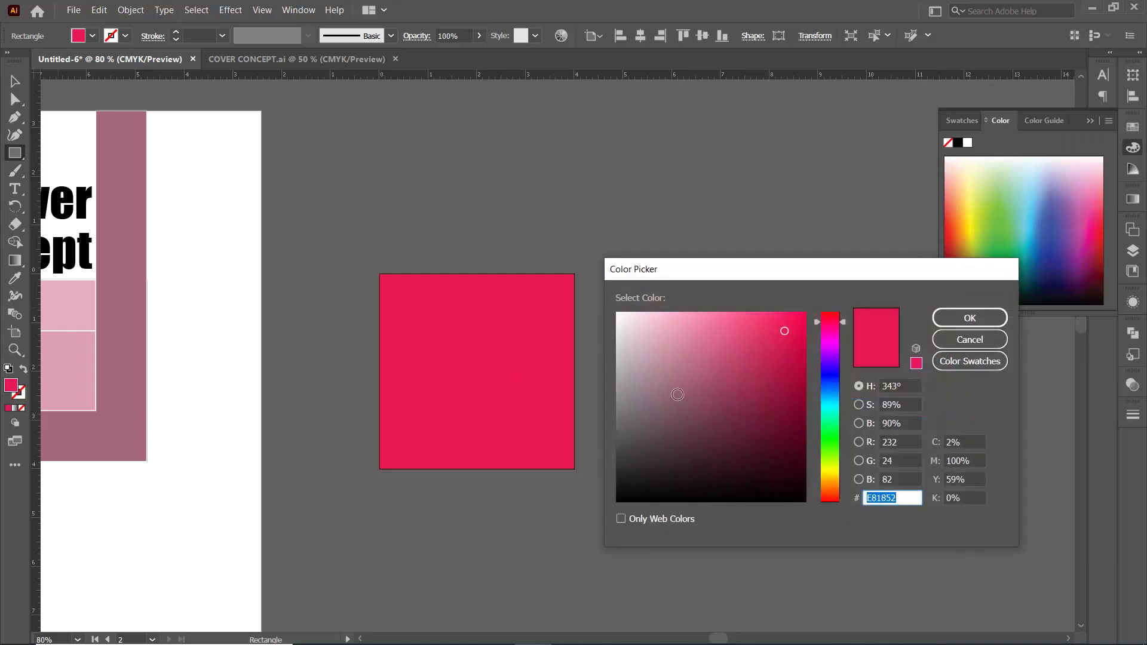
{"action": "key", "text": "Return"}
{"action": "left_click", "coordinate": [21, 408]}
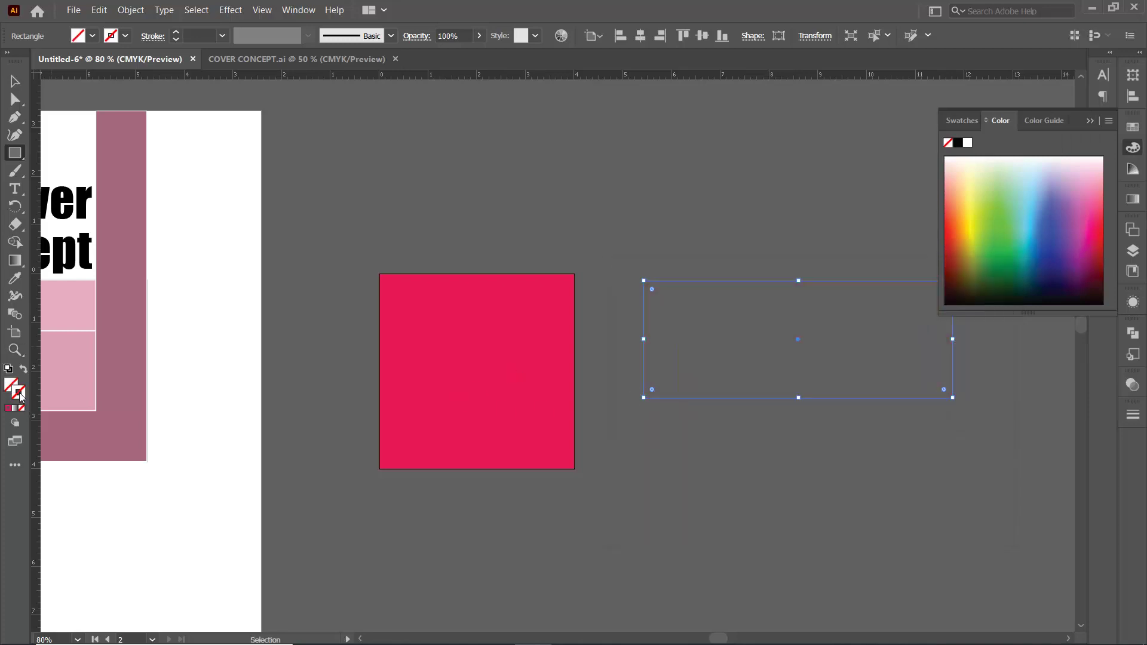
{"action": "double_click", "coordinate": [19, 391]}
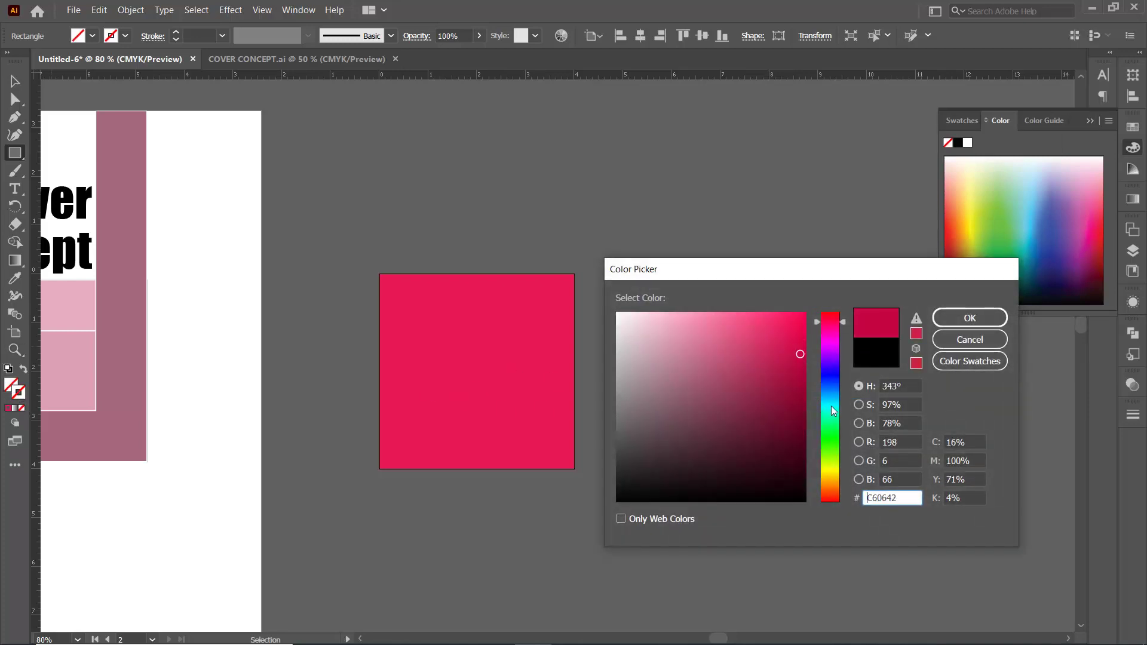
{"action": "type", "text": "0655C6"}
{"action": "left_click", "coordinate": [944, 317]}
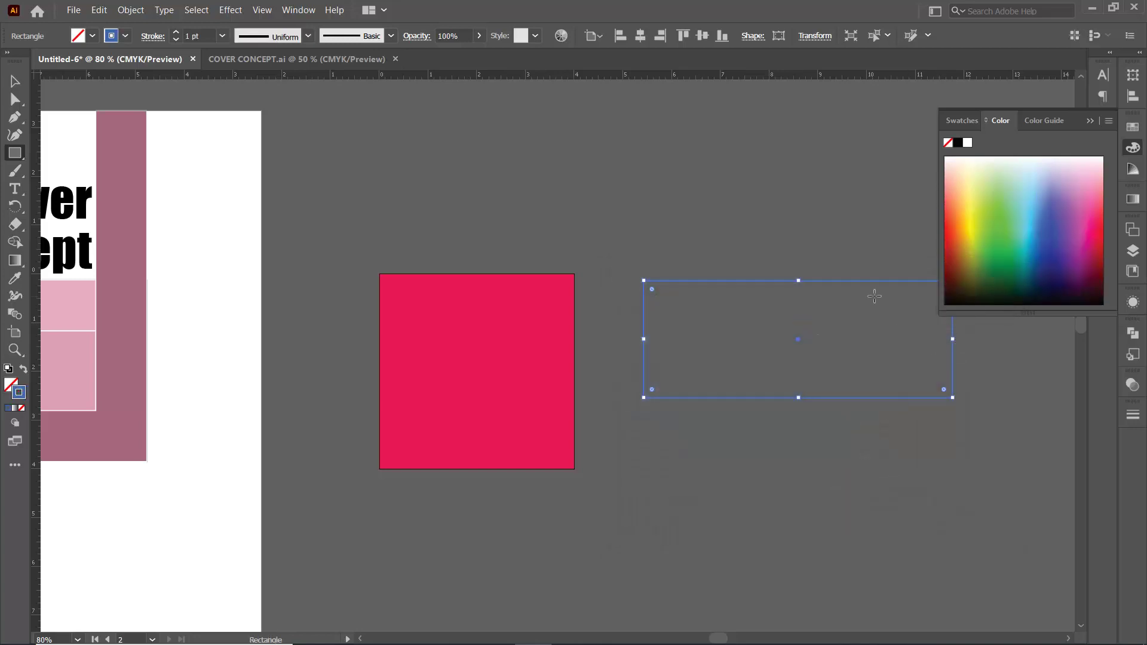
{"action": "left_click_drag", "start_coordinate": [870, 303], "coordinate": [566, 316]}
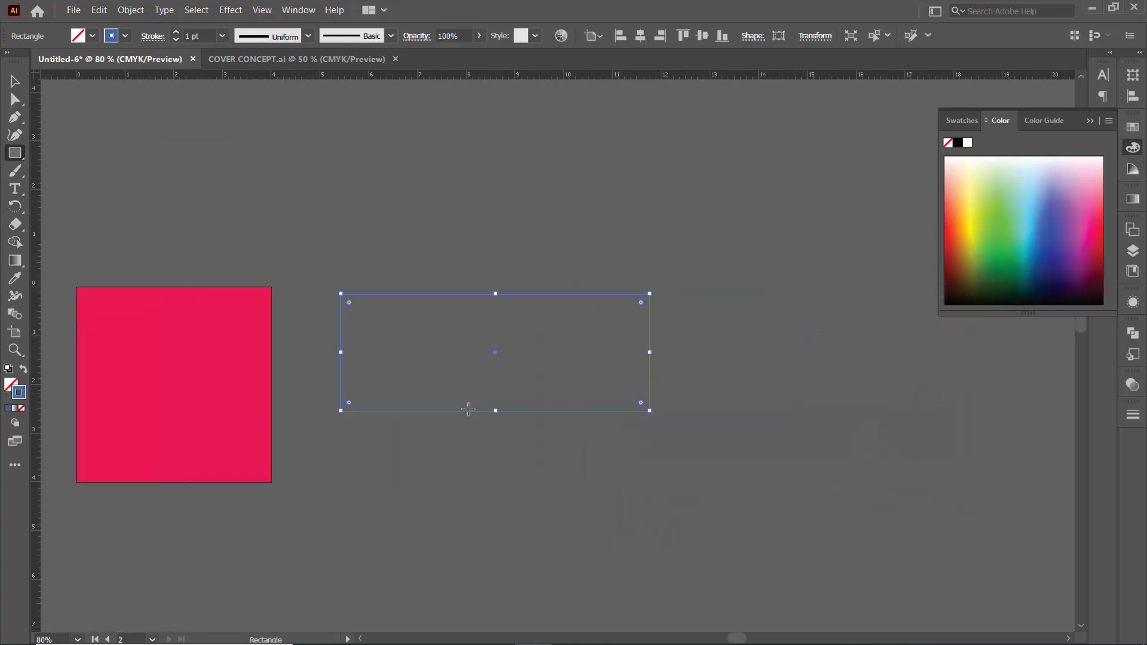
Convert the wide rectangle into a new artboard, Artboard 27
{"action": "left_click", "coordinate": [1090, 121]}
{"action": "left_click", "coordinate": [1133, 230]}
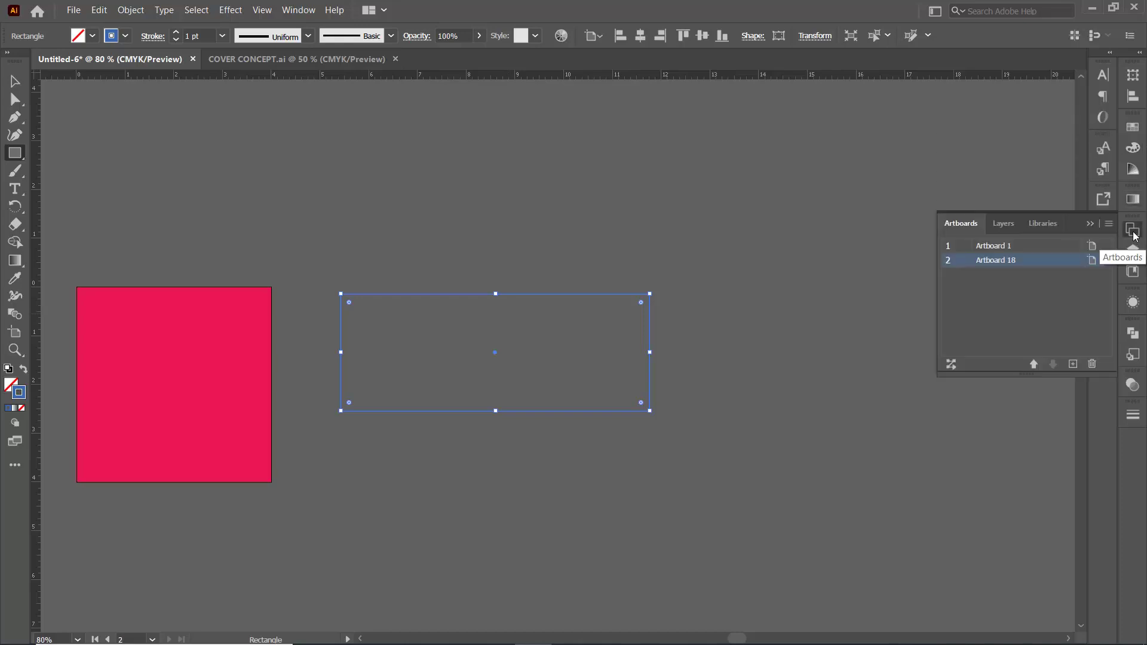
{"action": "left_click", "coordinate": [1110, 225]}
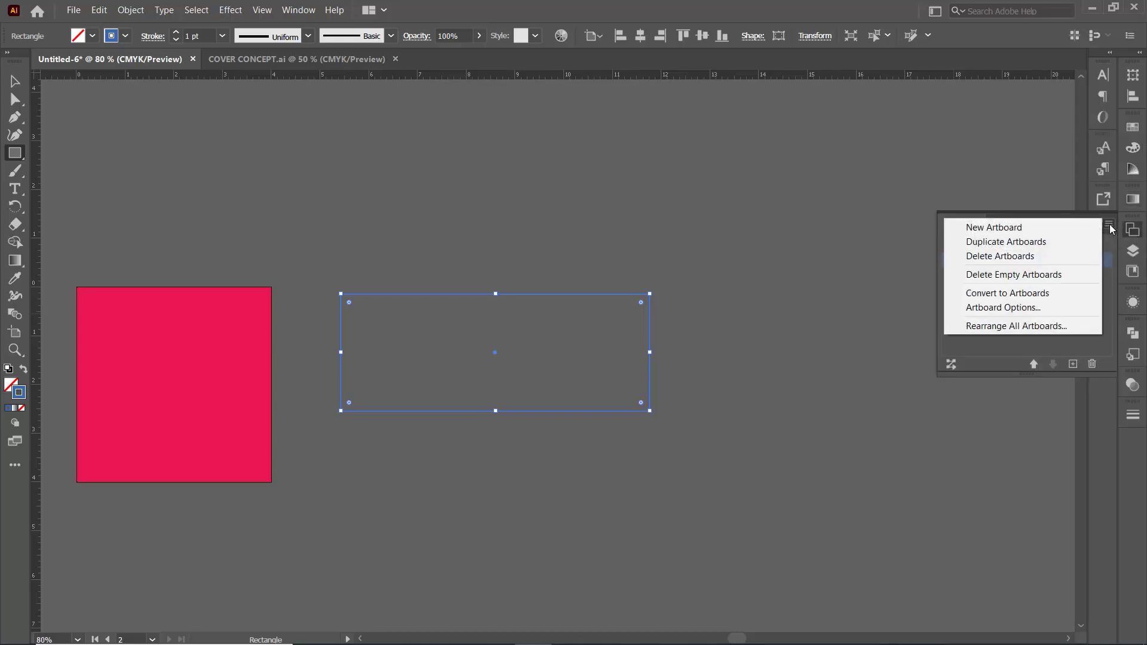
{"action": "left_click", "coordinate": [1034, 295]}
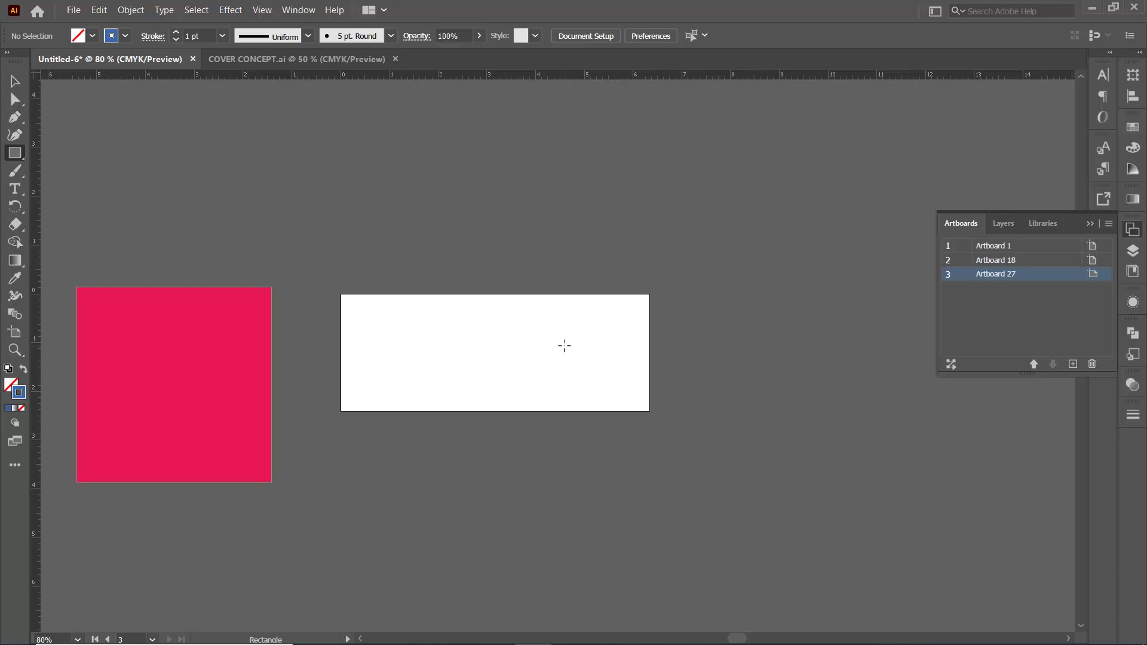
{"action": "key", "text": "v"}
Select Artboards 1, 18 and 27, align their top edges, and fit all in the window
{"action": "left_click", "coordinate": [16, 332]}
{"action": "left_click_drag", "start_coordinate": [387, 383], "coordinate": [678, 341]}
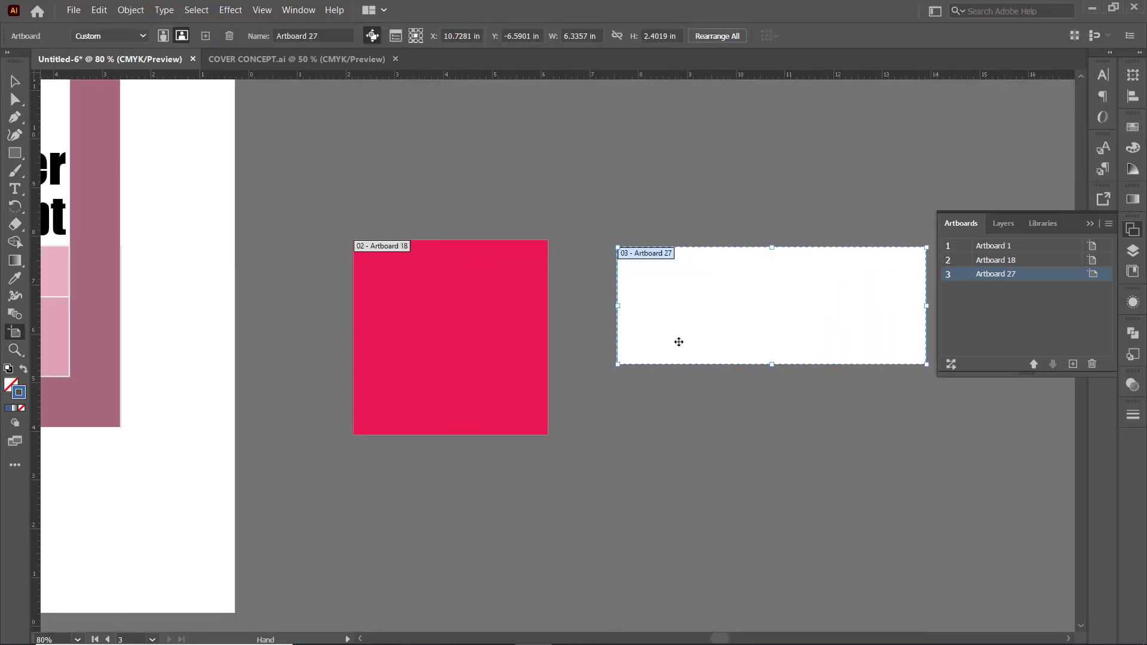
{"action": "mouse_move", "coordinate": [566, 330]}
{"action": "left_mouse_down"}
{"action": "mouse_move", "coordinate": [538, 434]}
{"action": "mouse_move", "coordinate": [594, 430]}
{"action": "left_mouse_up"}
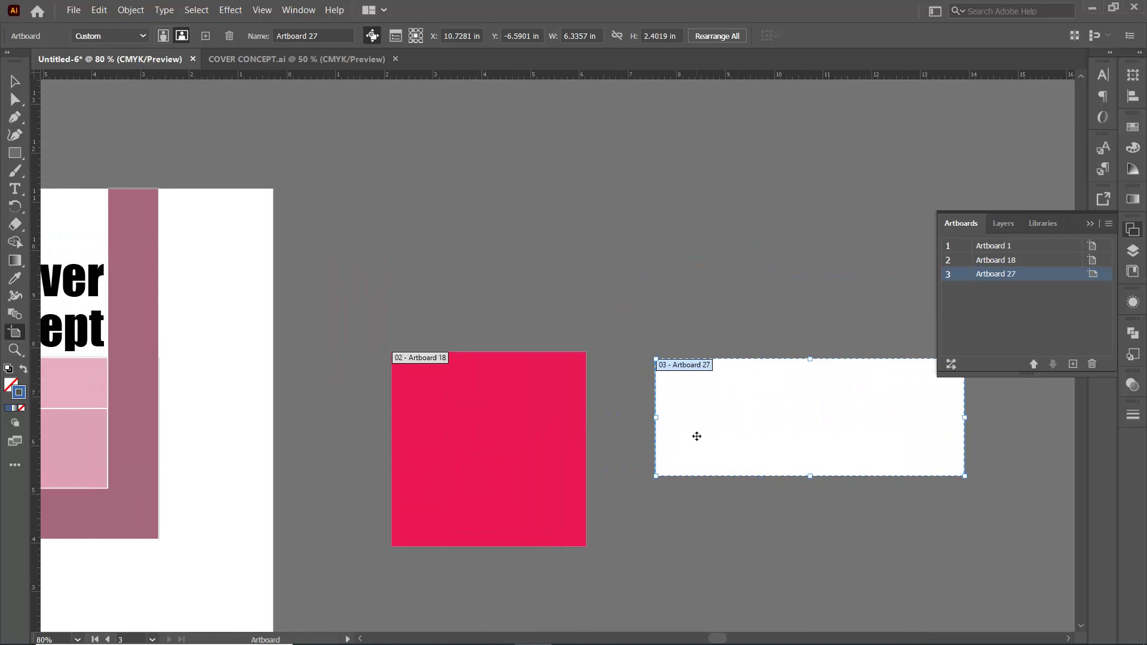
{"action": "left_click", "coordinate": [525, 400], "text": "shift"}
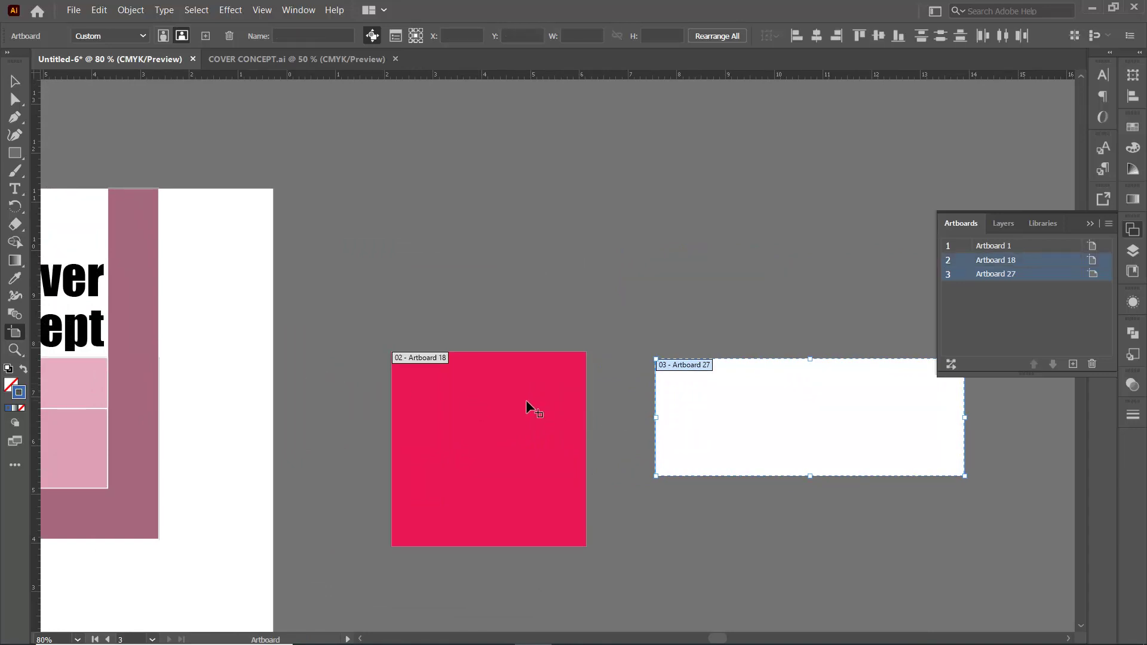
{"action": "left_click", "coordinate": [228, 332], "text": "shift"}
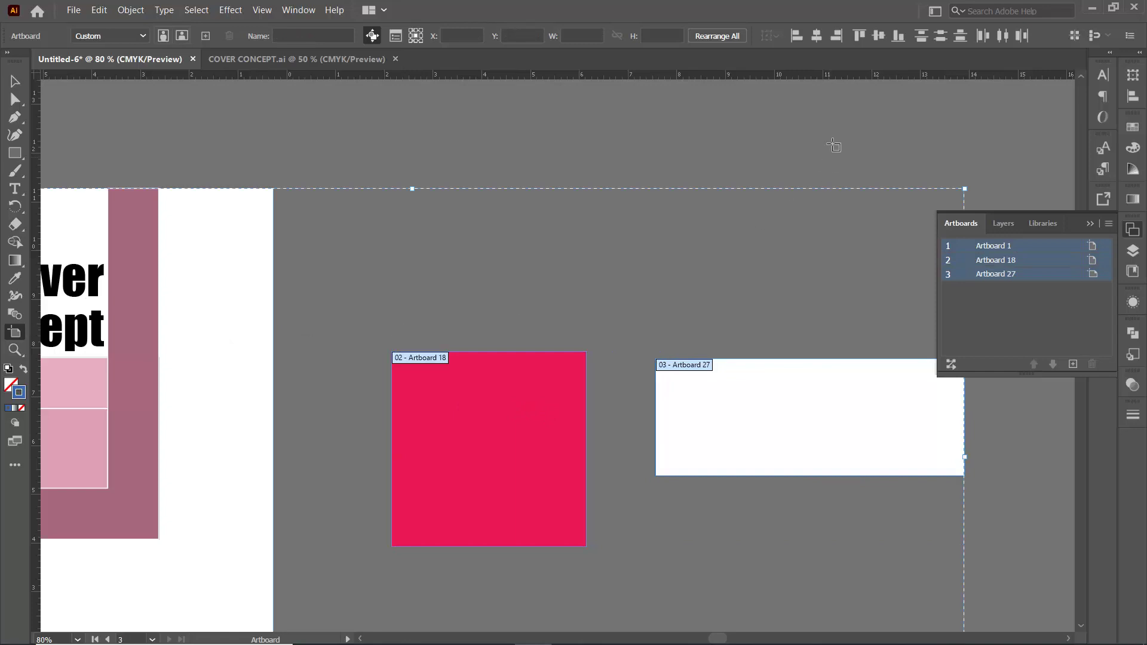
{"action": "left_click", "coordinate": [858, 37]}
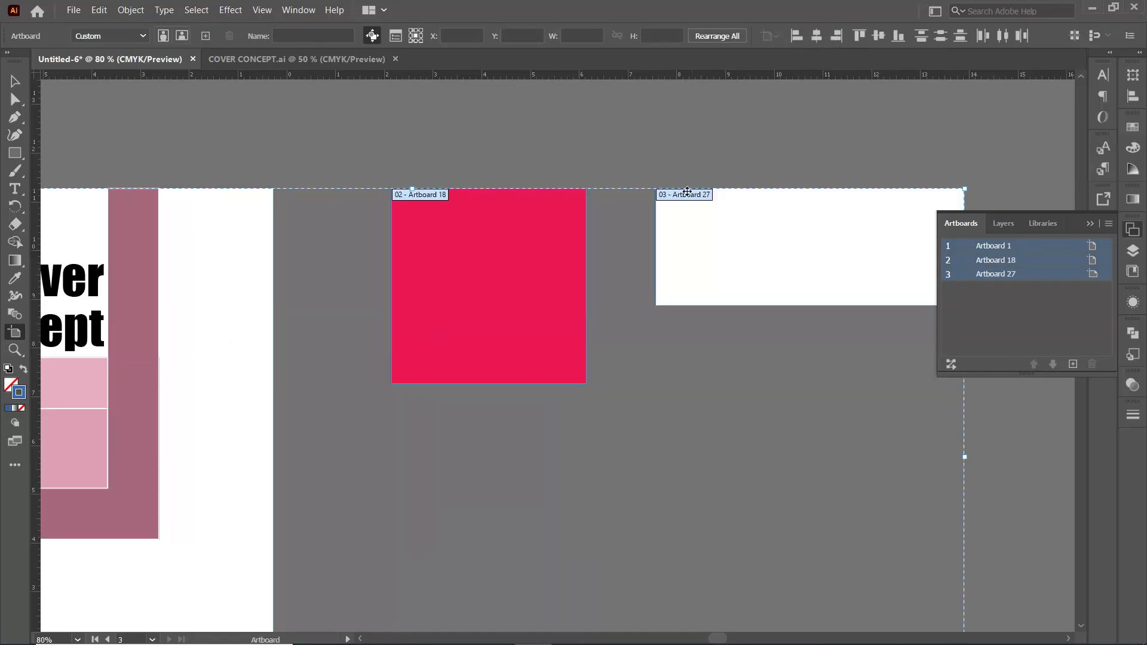
{"action": "left_click", "coordinate": [878, 37]}
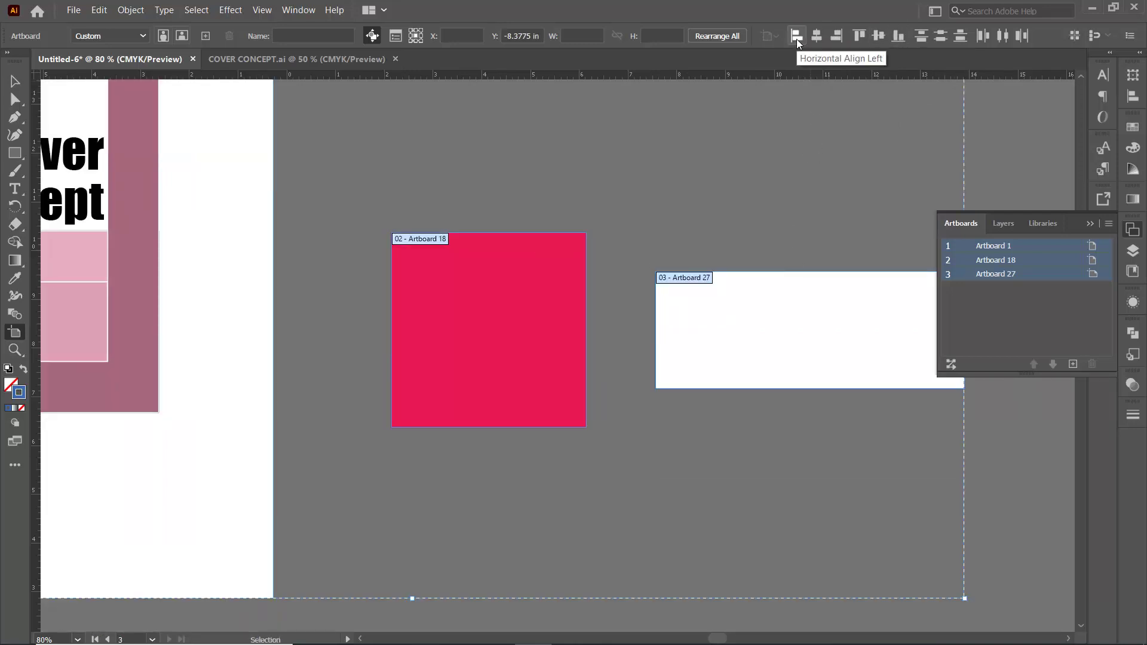
{"action": "left_click", "coordinate": [861, 39]}
{"action": "key", "text": "ctrl+alt+0"}
{"action": "left_click", "coordinate": [10, 89]}
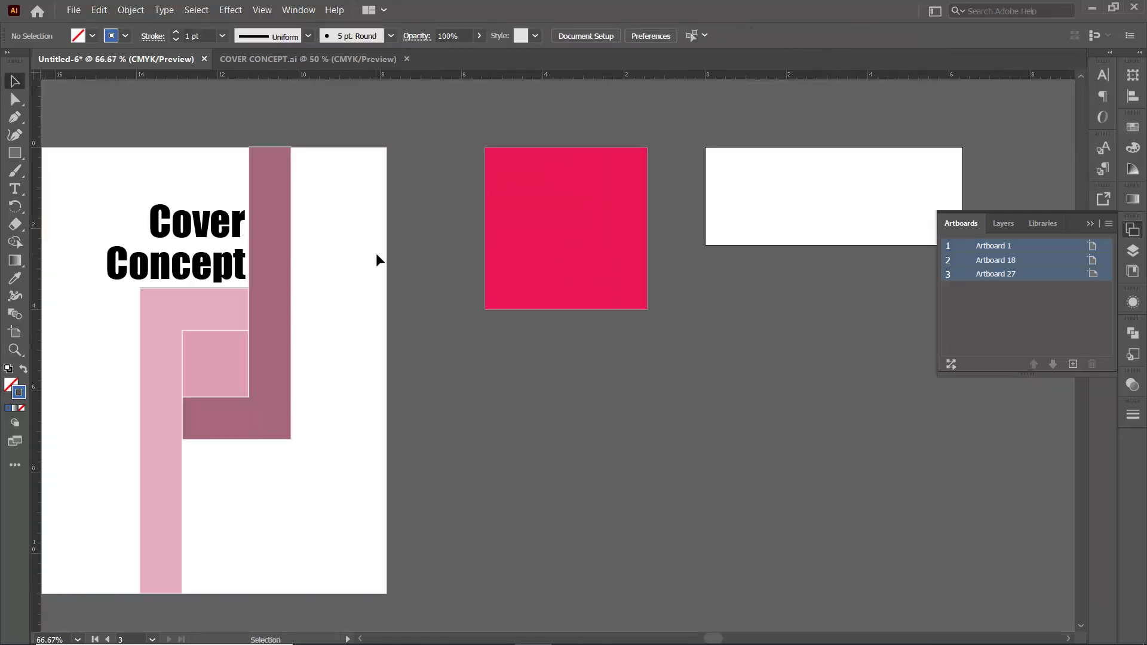